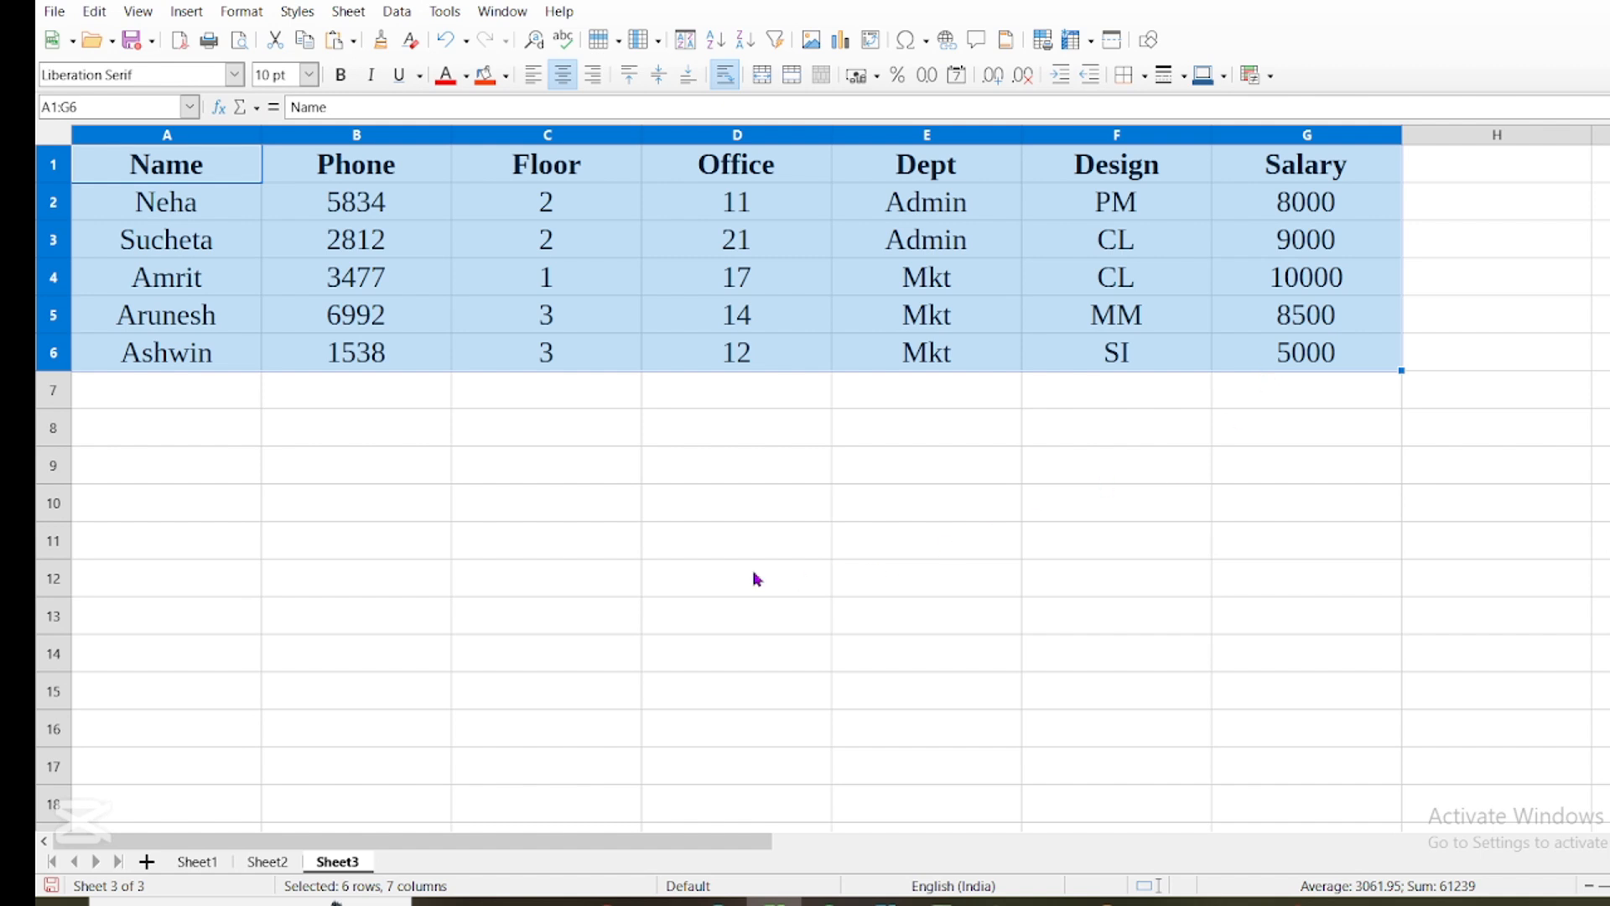
# - Enter the bold label "Q f" in cell A8
pyautogui.click(234, 447)
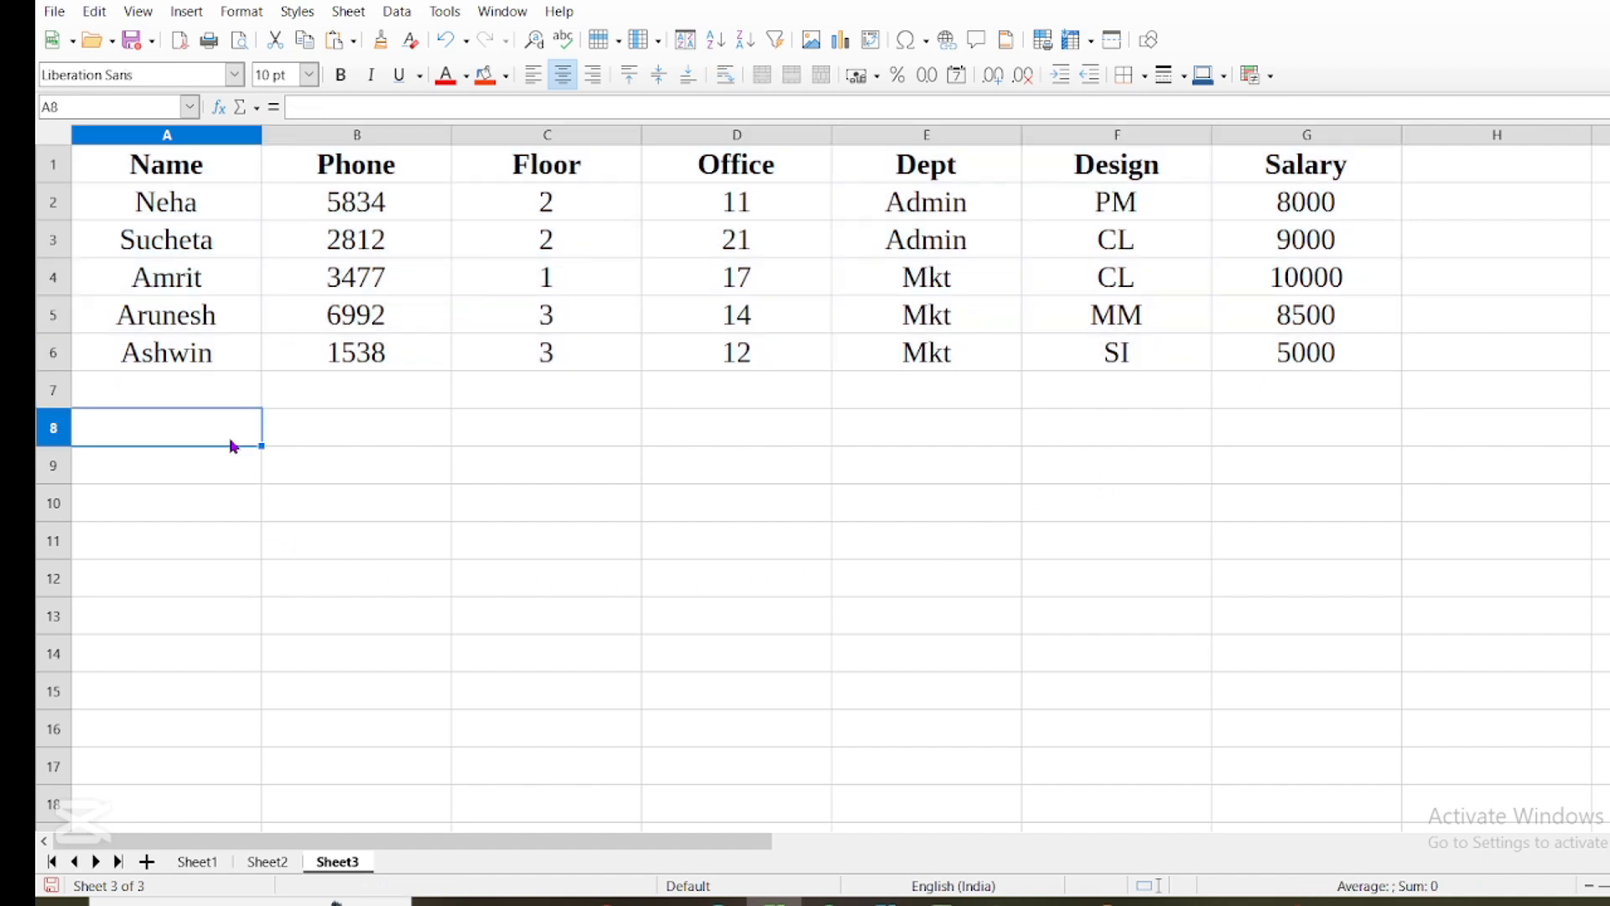
pyautogui.doubleClick(229, 437)
pyautogui.write('Q f')
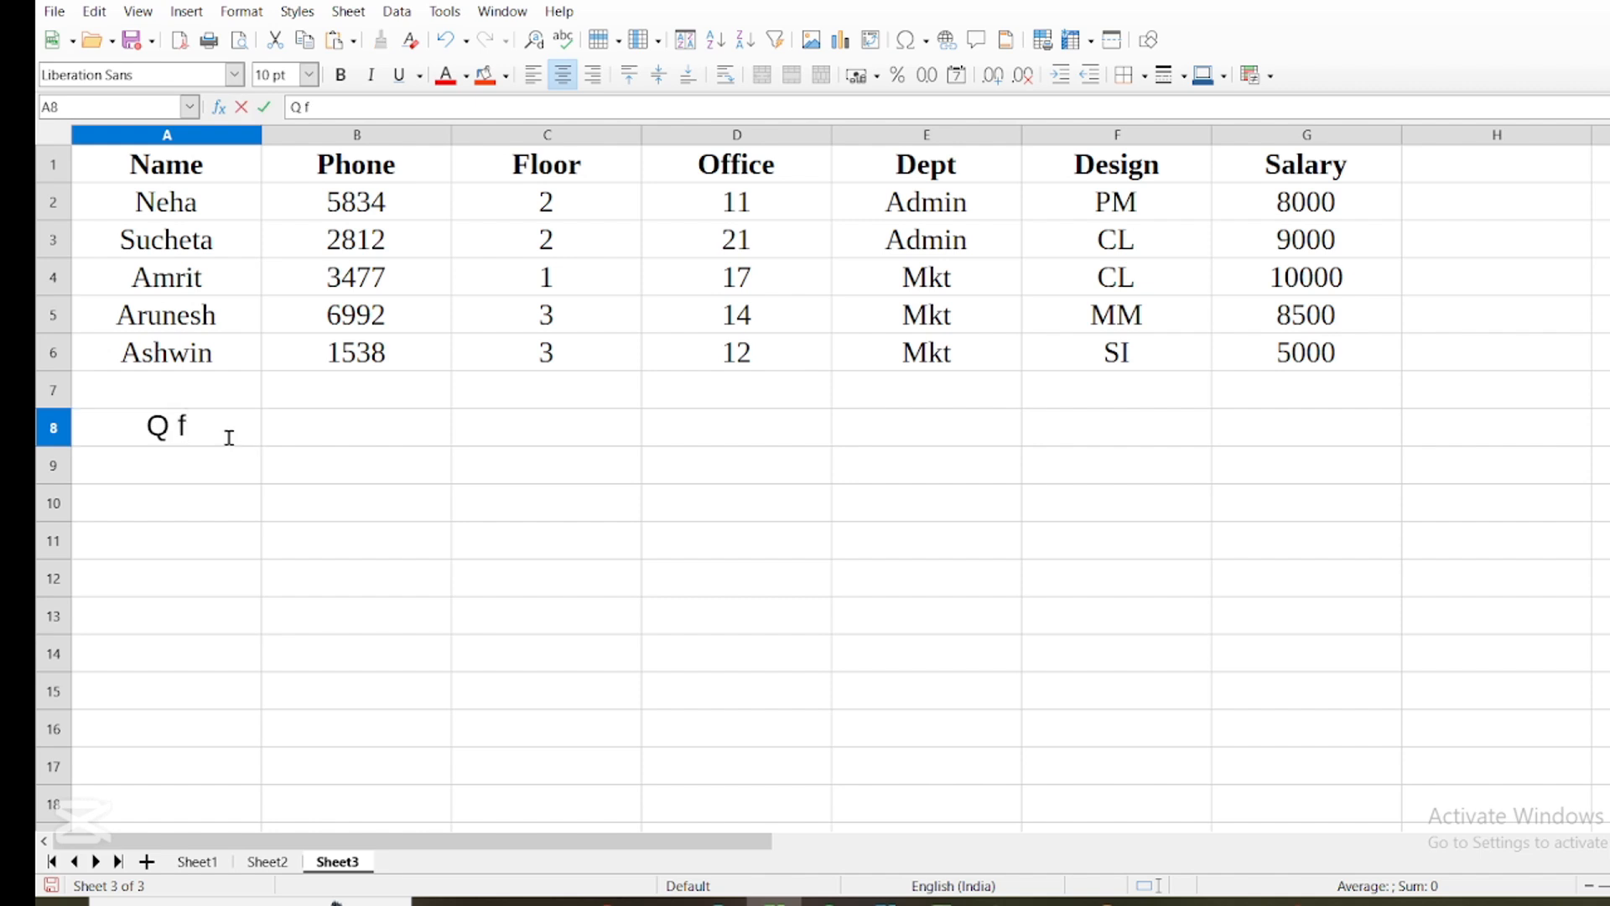
pyautogui.click(219, 506)
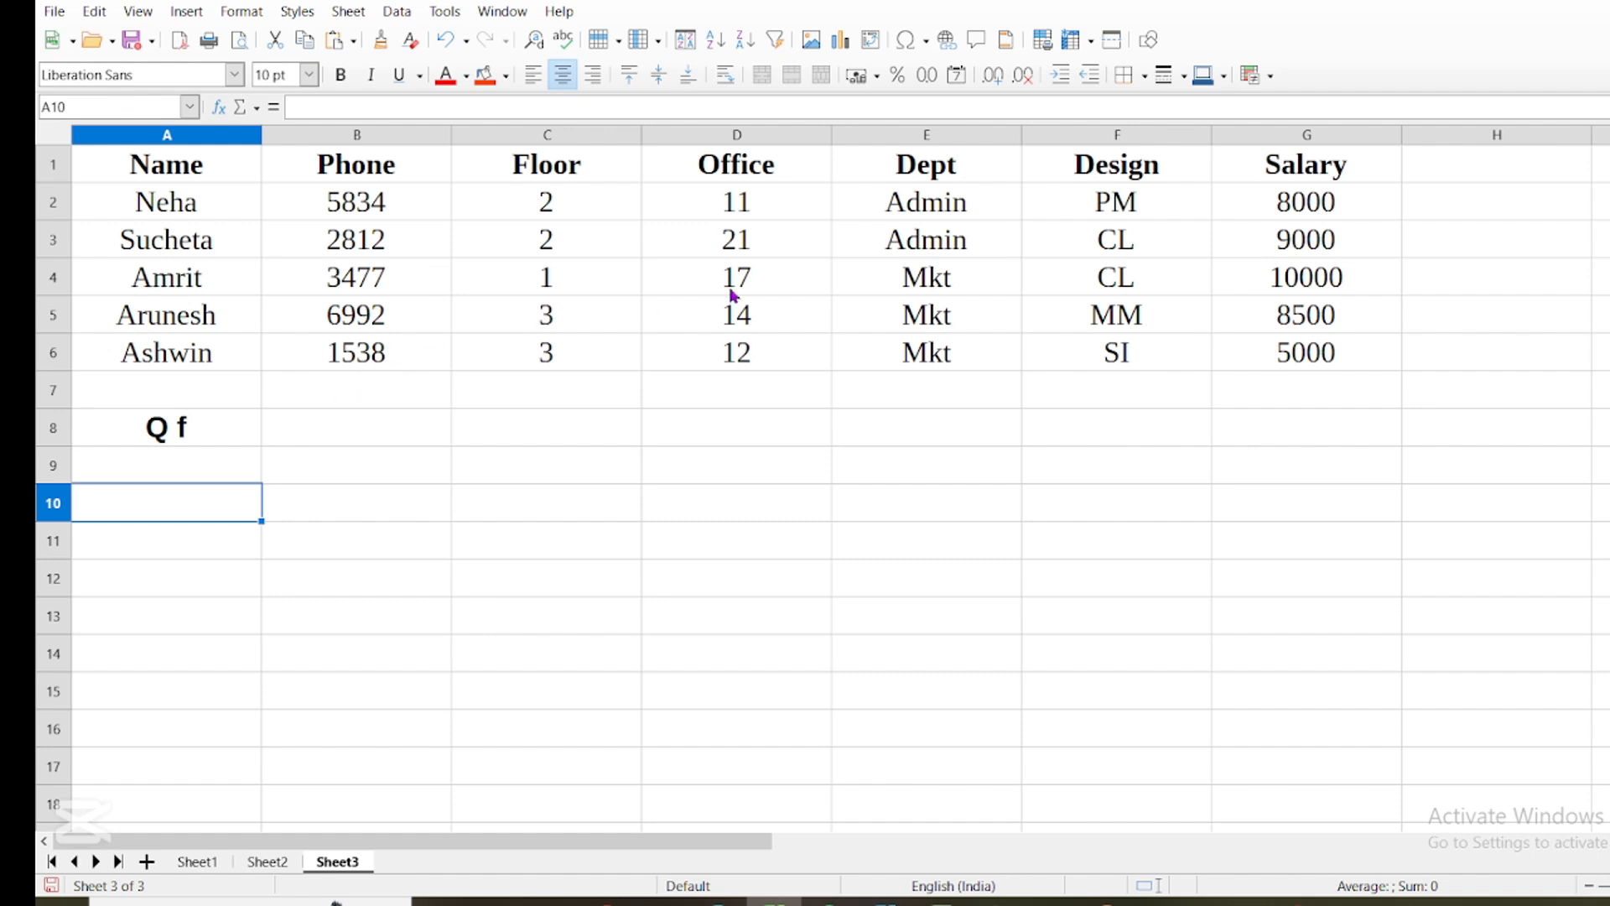
# - Start a FILTER formula in cell A10 with the name and phone data A2:B6 as its range
pyautogui.click(1238, 207)
pyautogui.moveTo(1239, 207); pyautogui.dragTo(1271, 353)
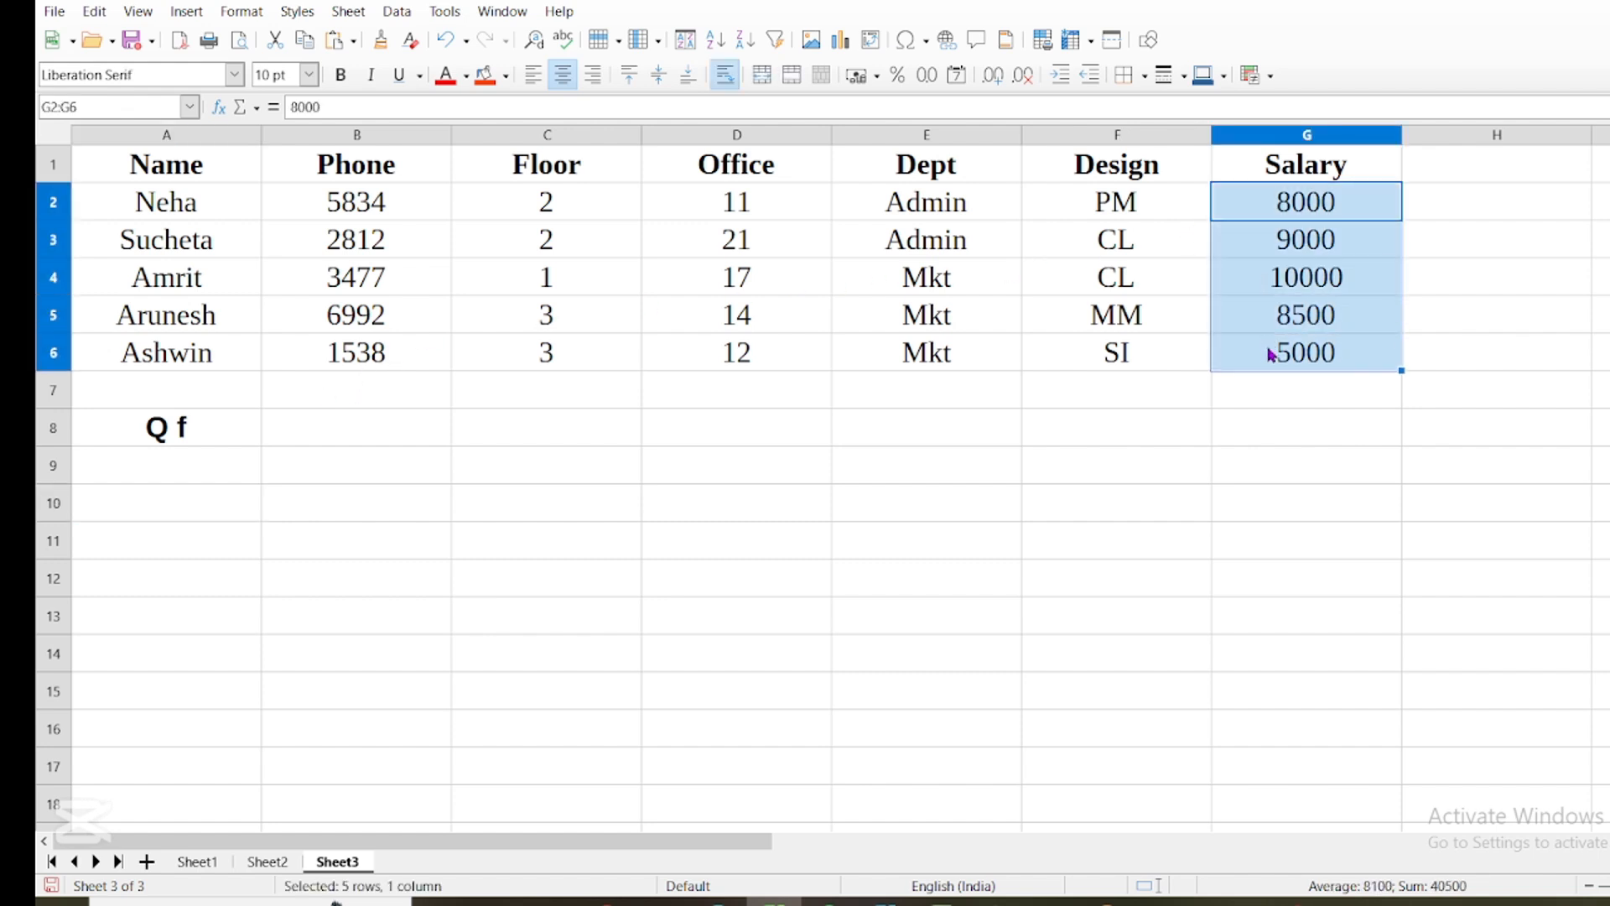
pyautogui.click(214, 513)
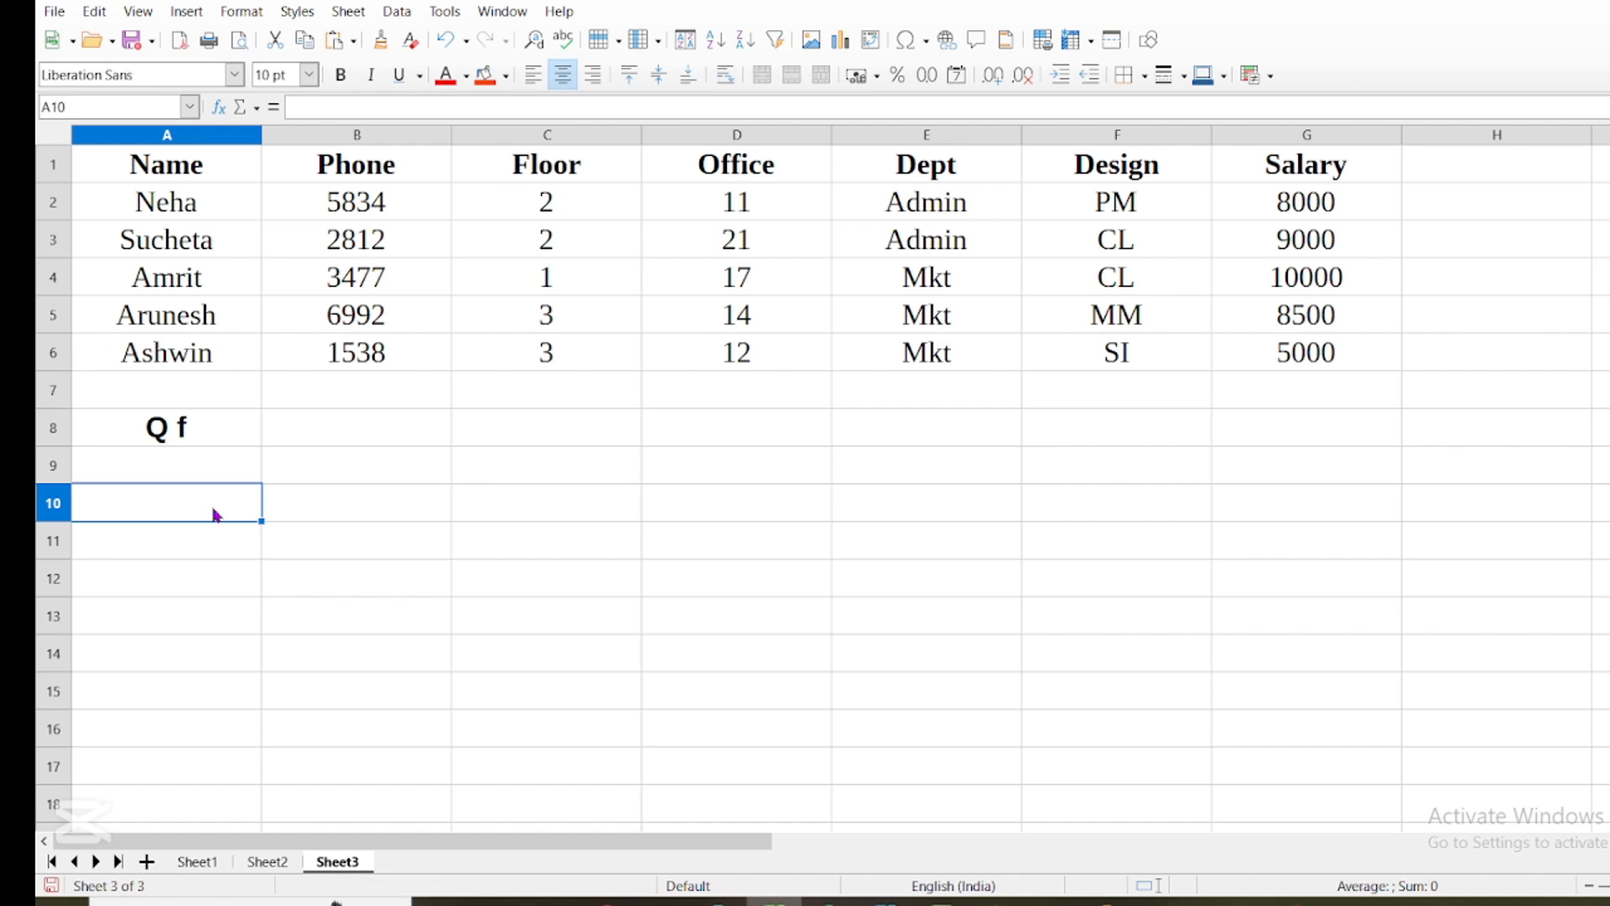
pyautogui.write('=')
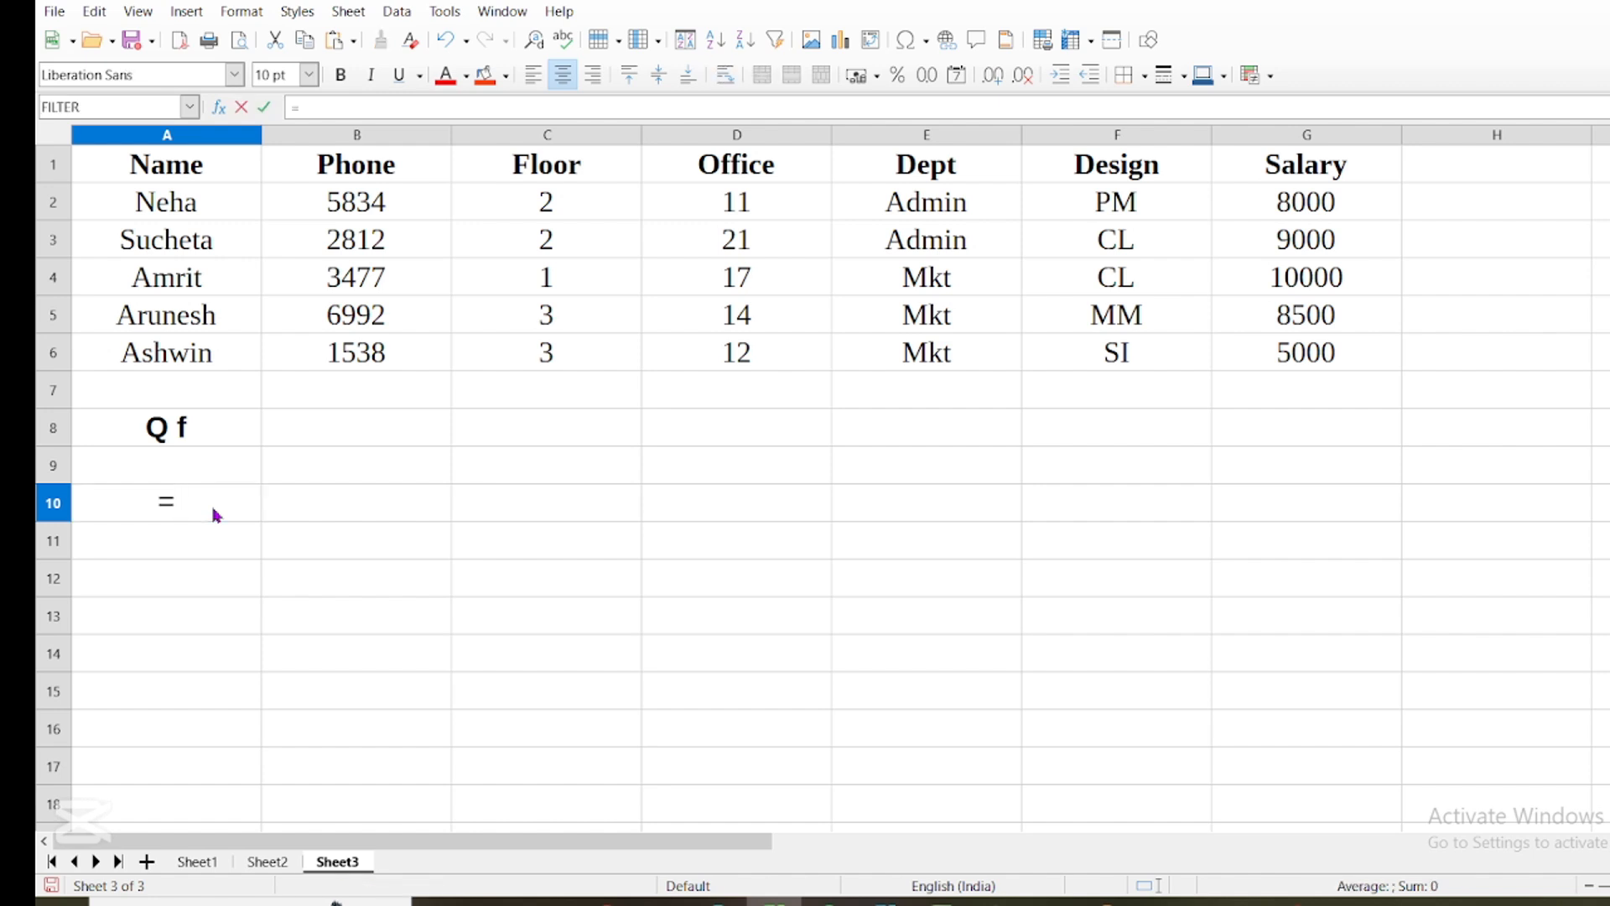
pyautogui.write('f')
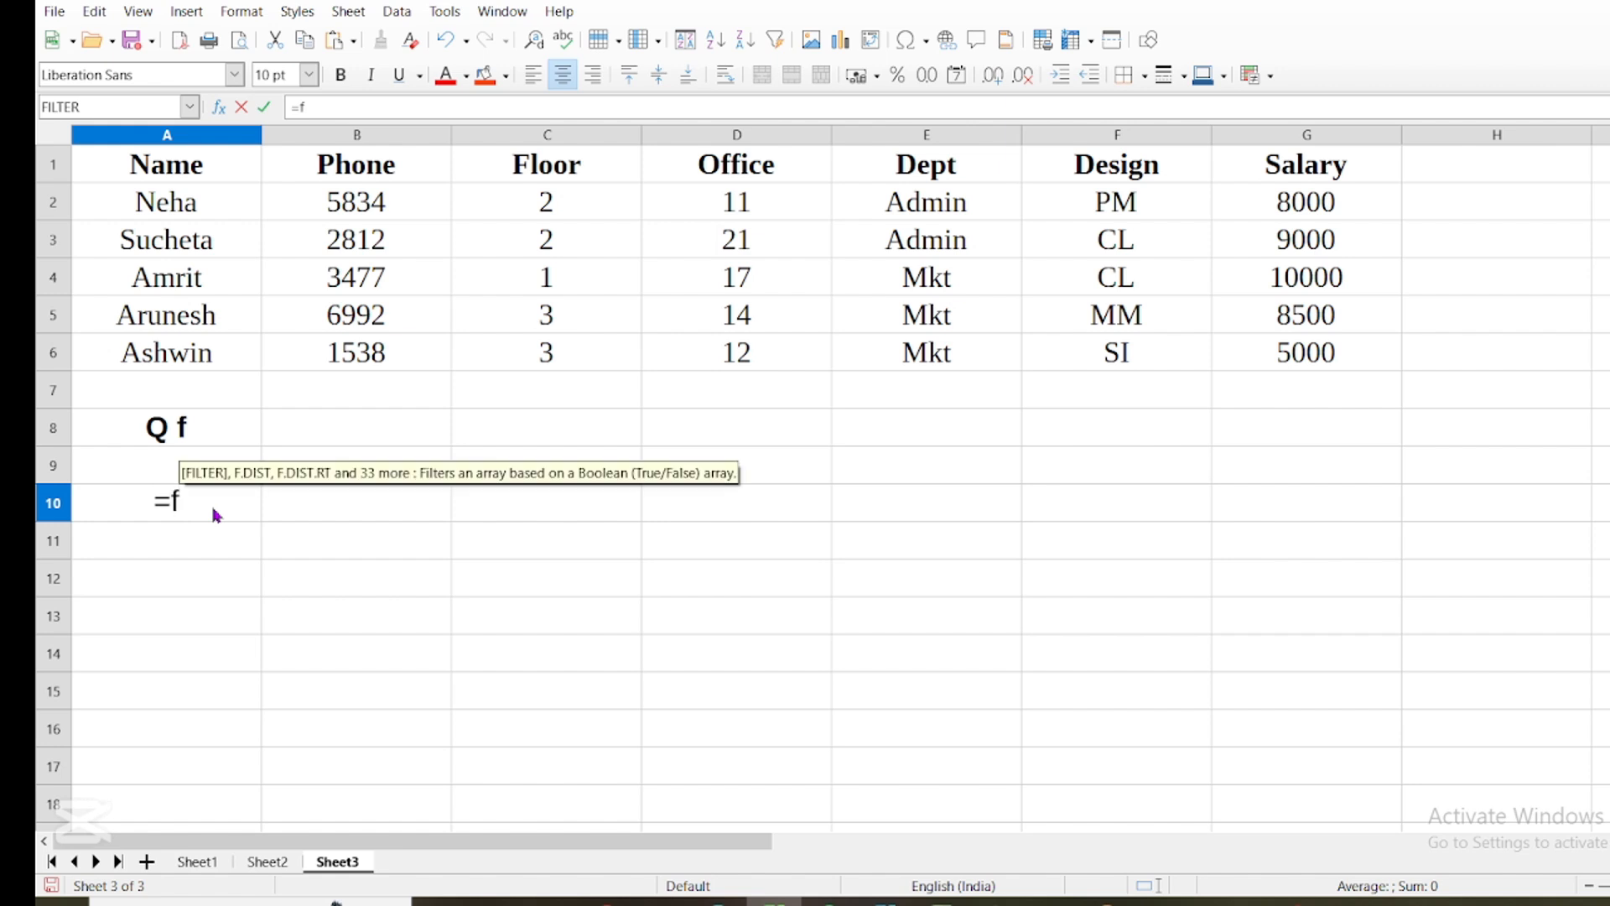
pyautogui.write('ilter')
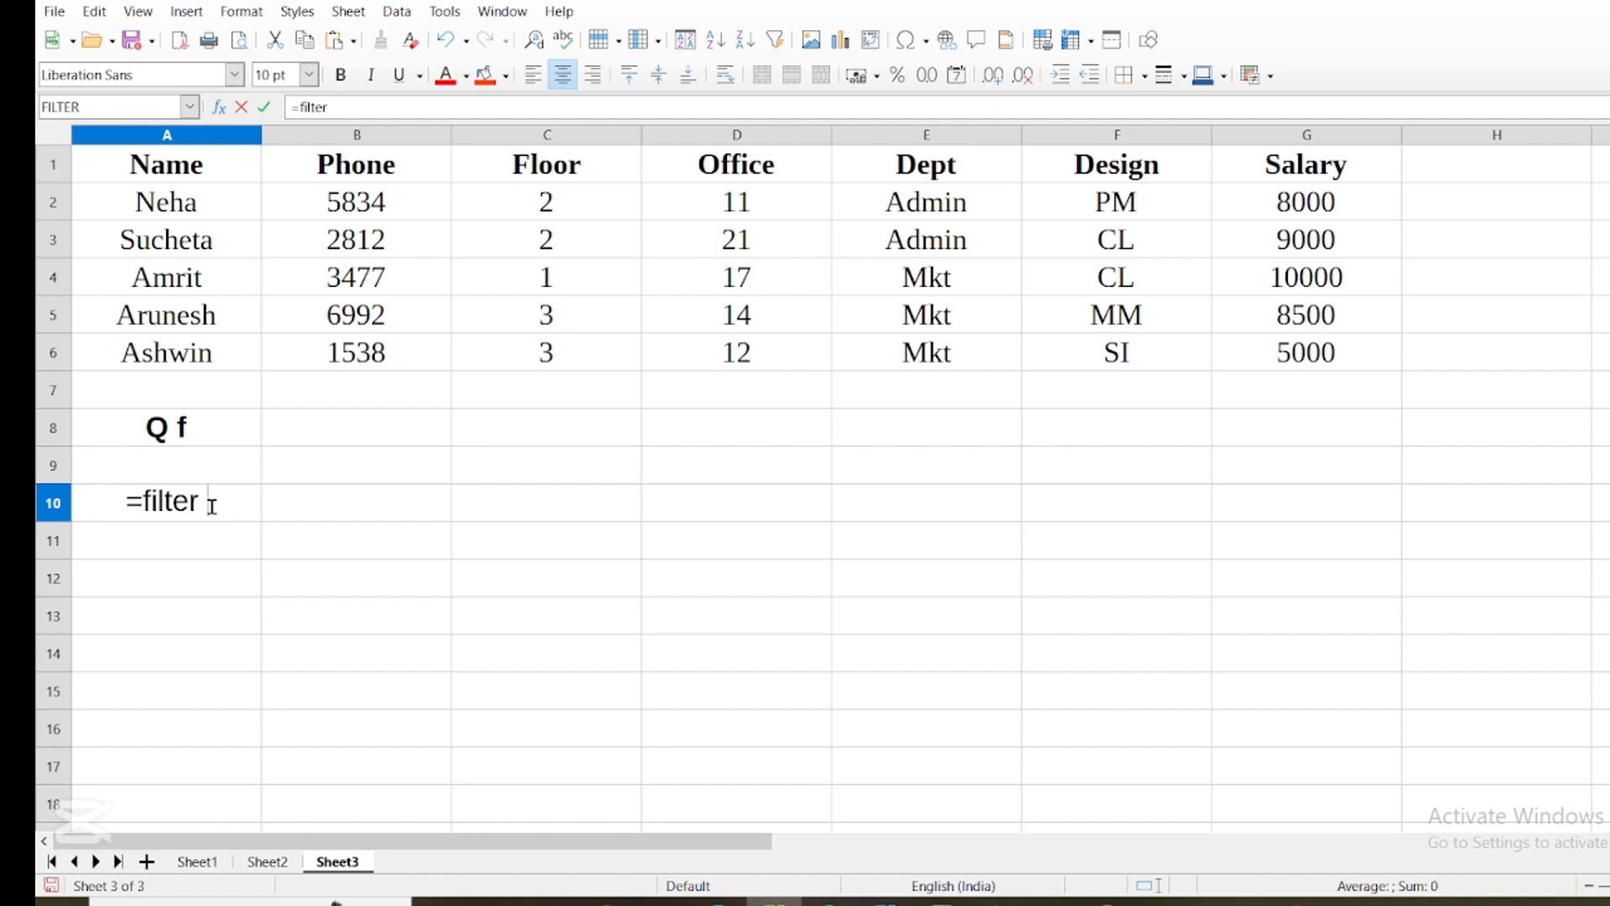
pyautogui.press('BackSpace')
pyautogui.write('(')
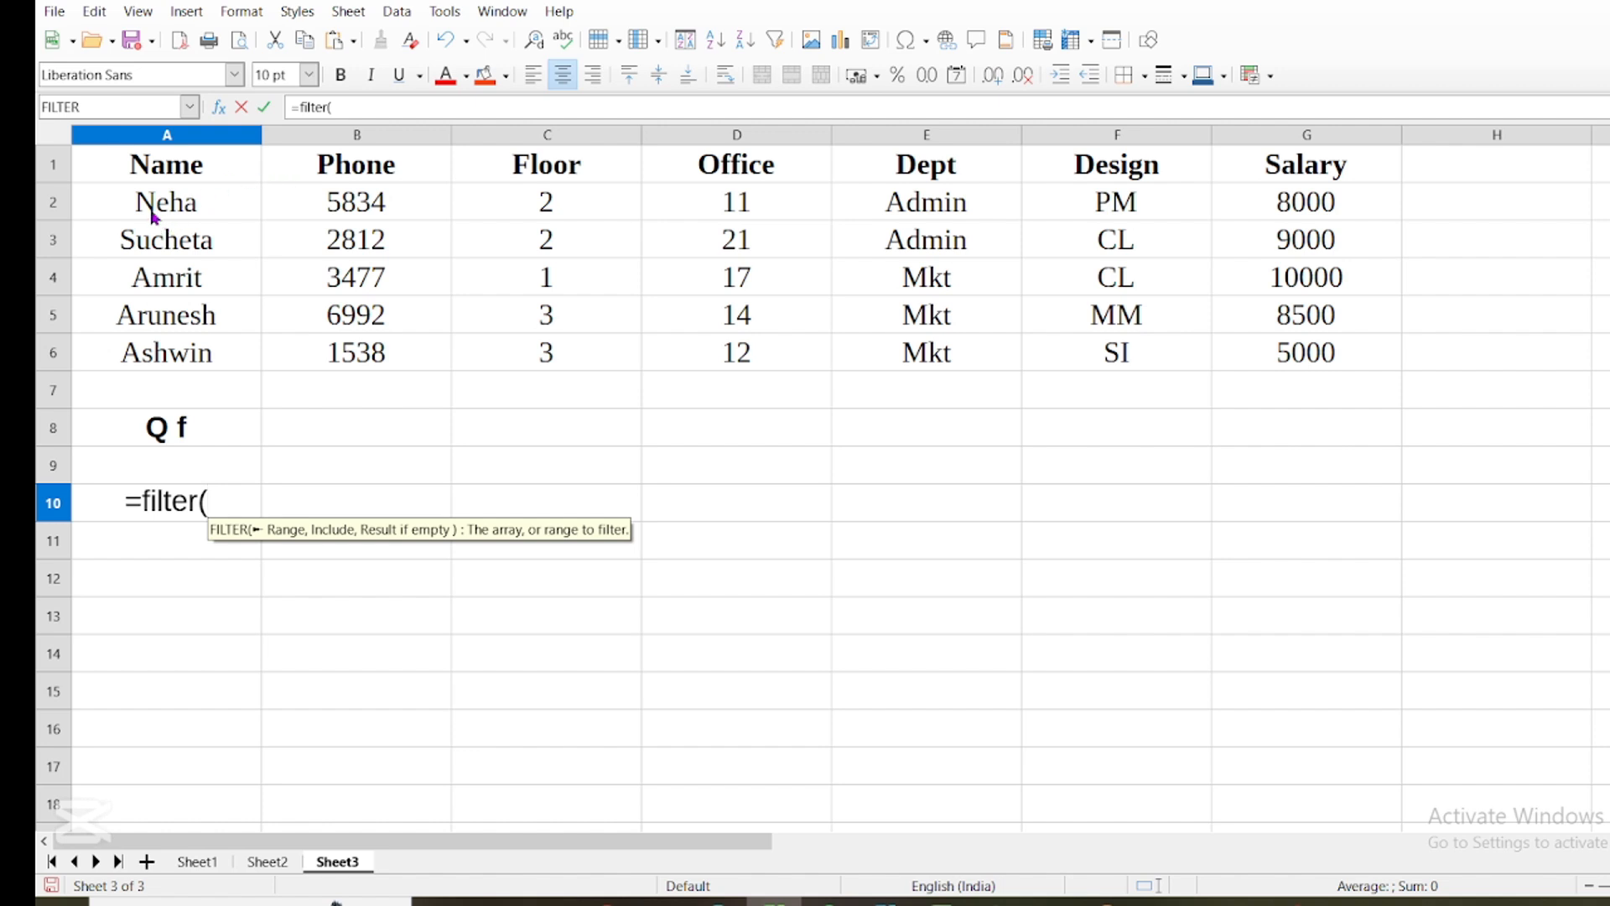
pyautogui.moveTo(144, 201); pyautogui.dragTo(370, 371)
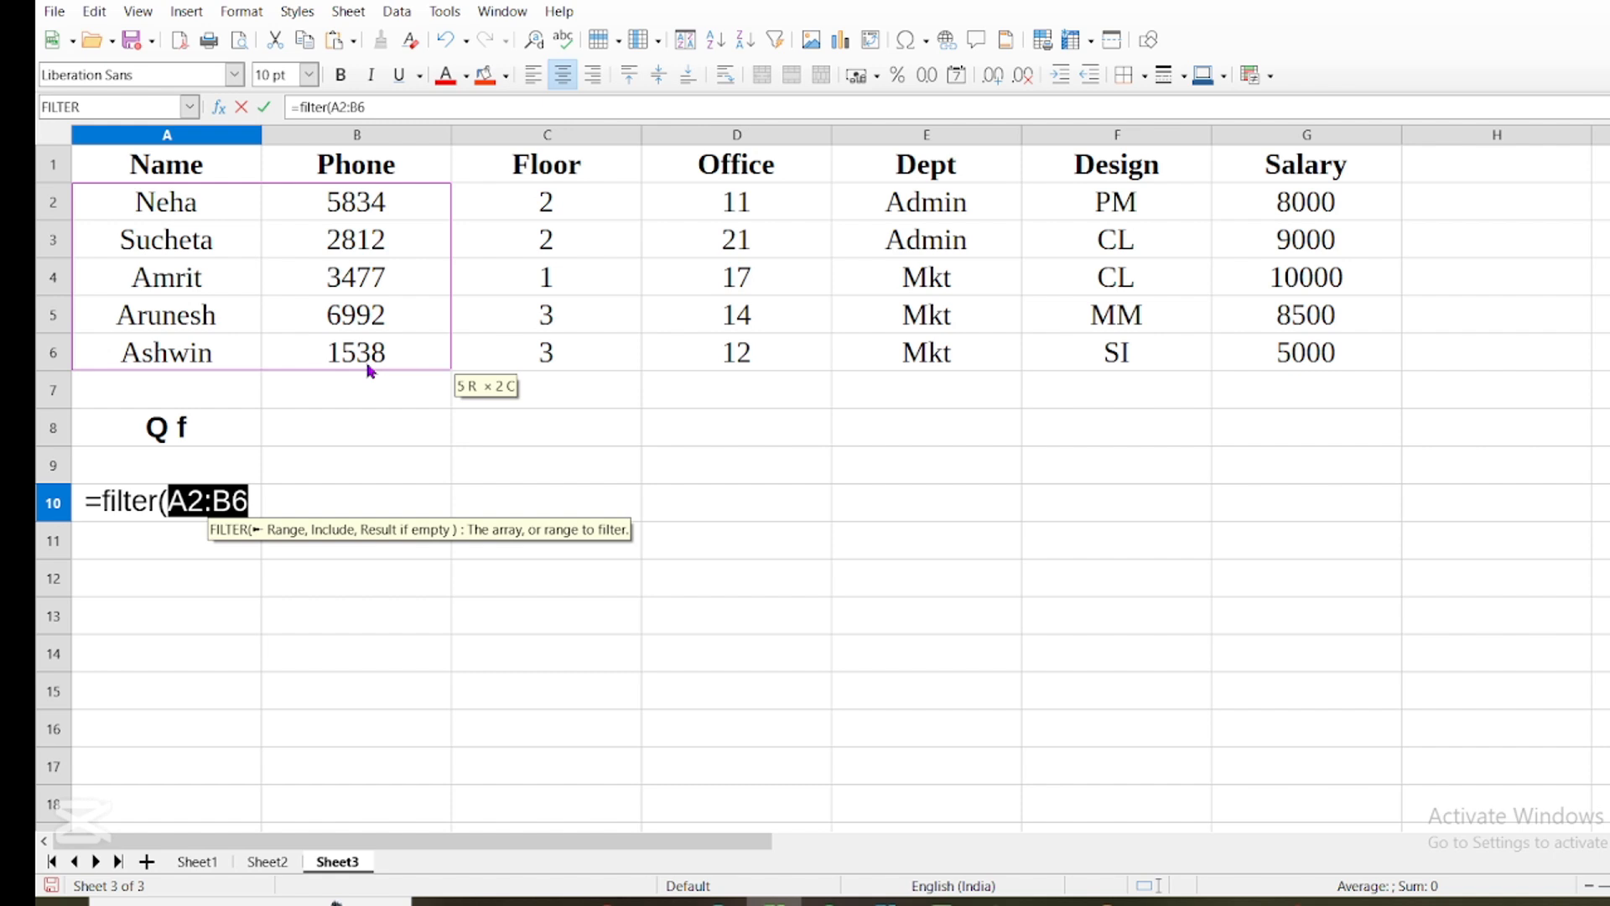
pyautogui.write(',')
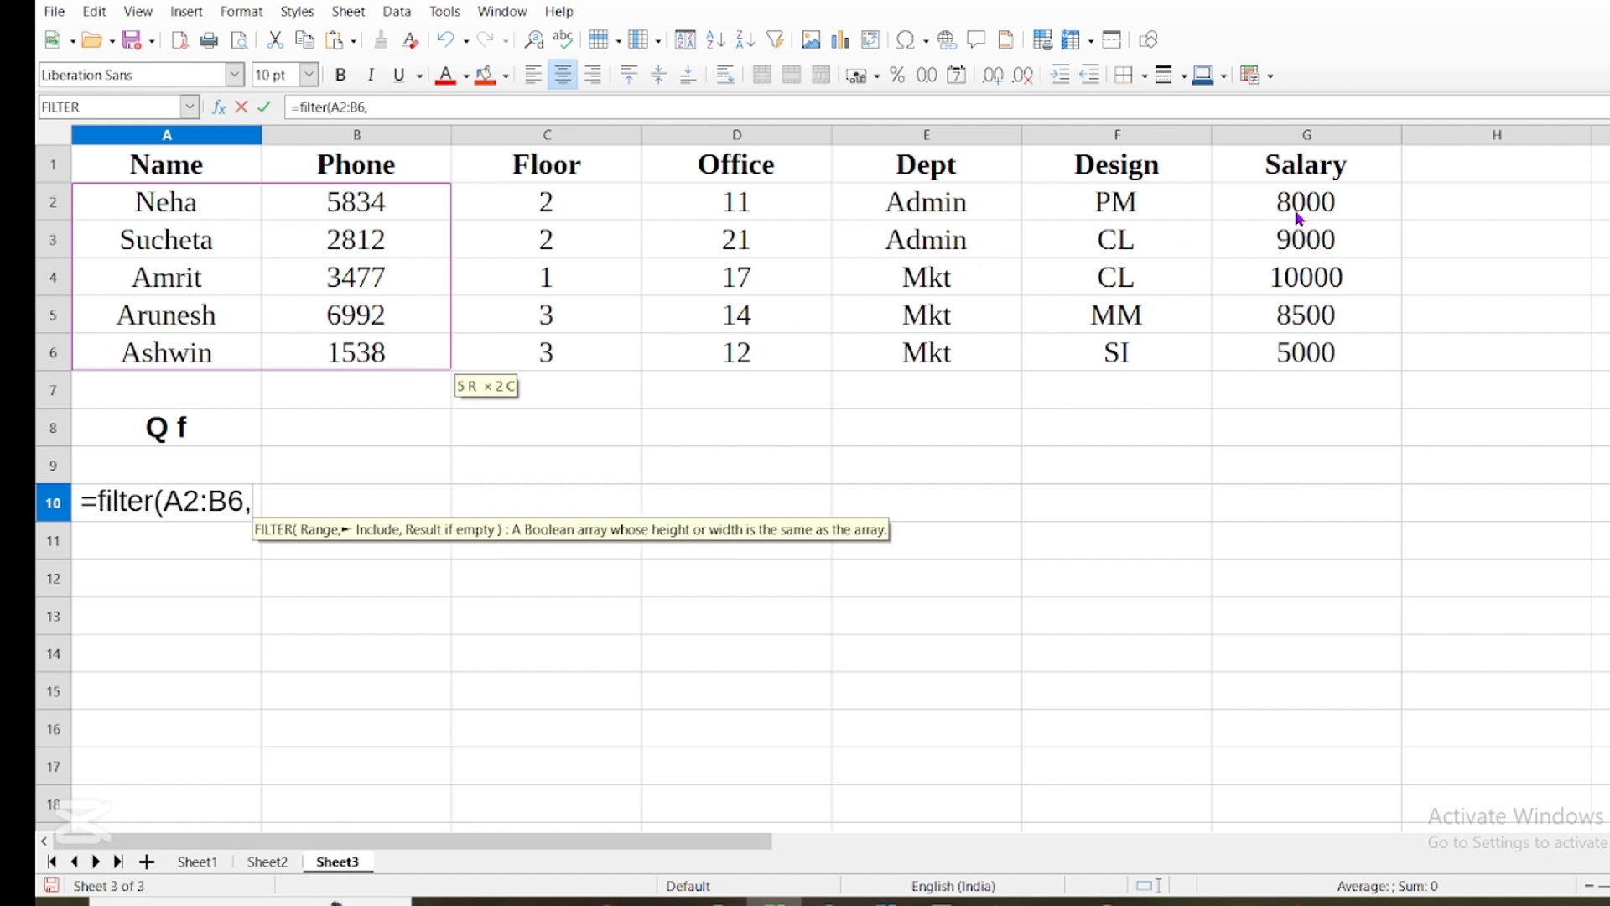
# - Complete the A10 FILTER formula with the salary condition G2:G6>8000 and enter it
pyautogui.moveTo(1249, 205); pyautogui.dragTo(1260, 356)
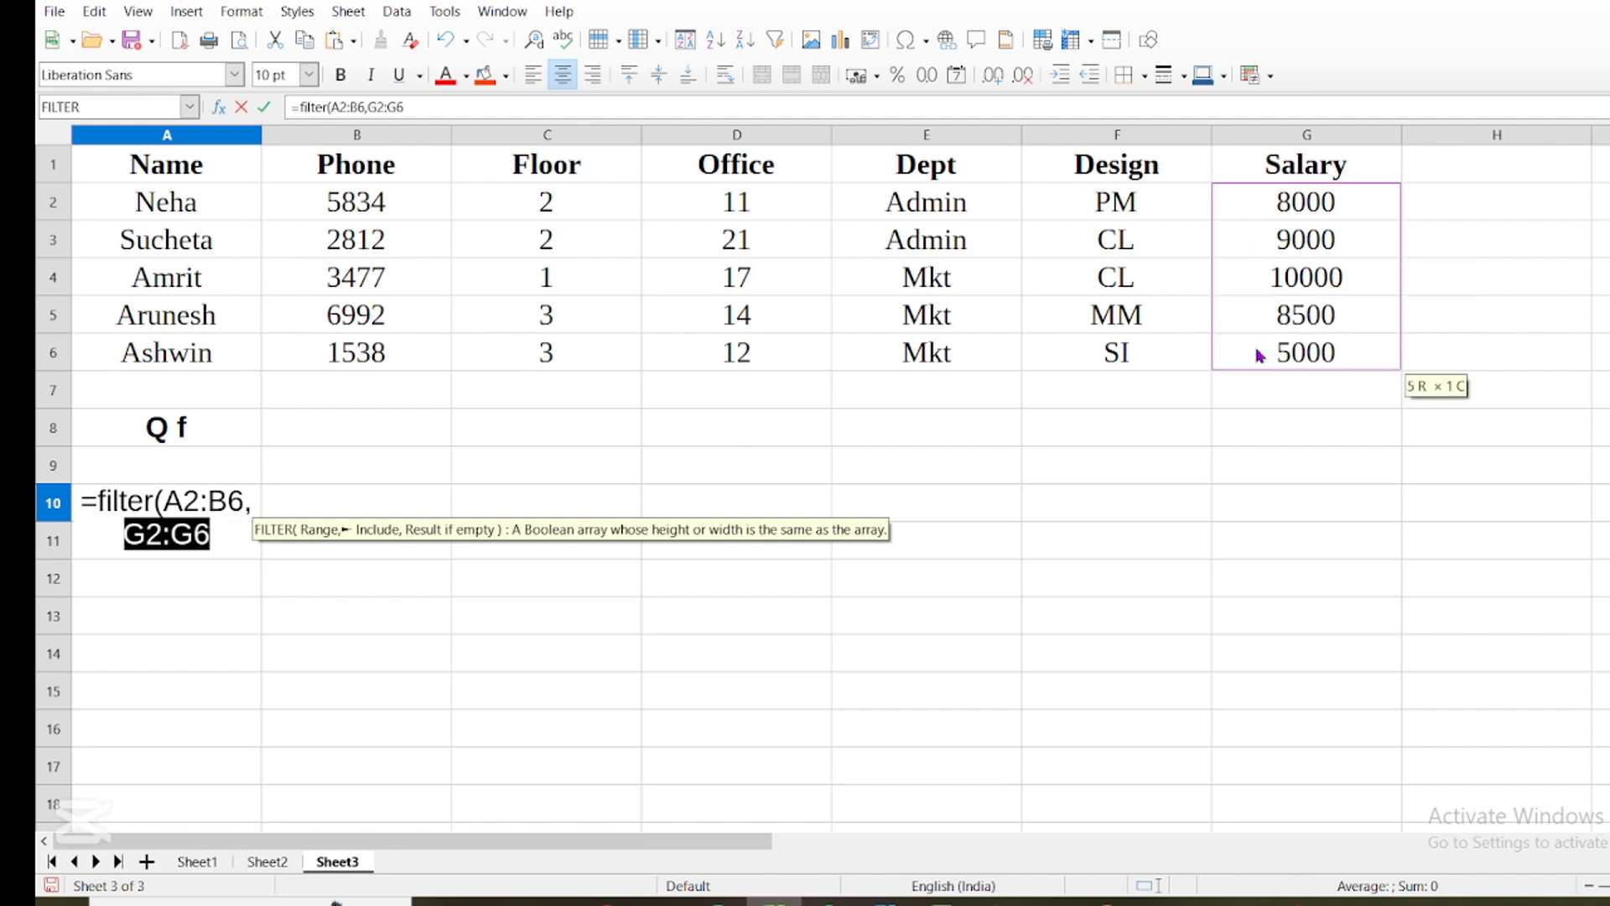
pyautogui.write('>8')
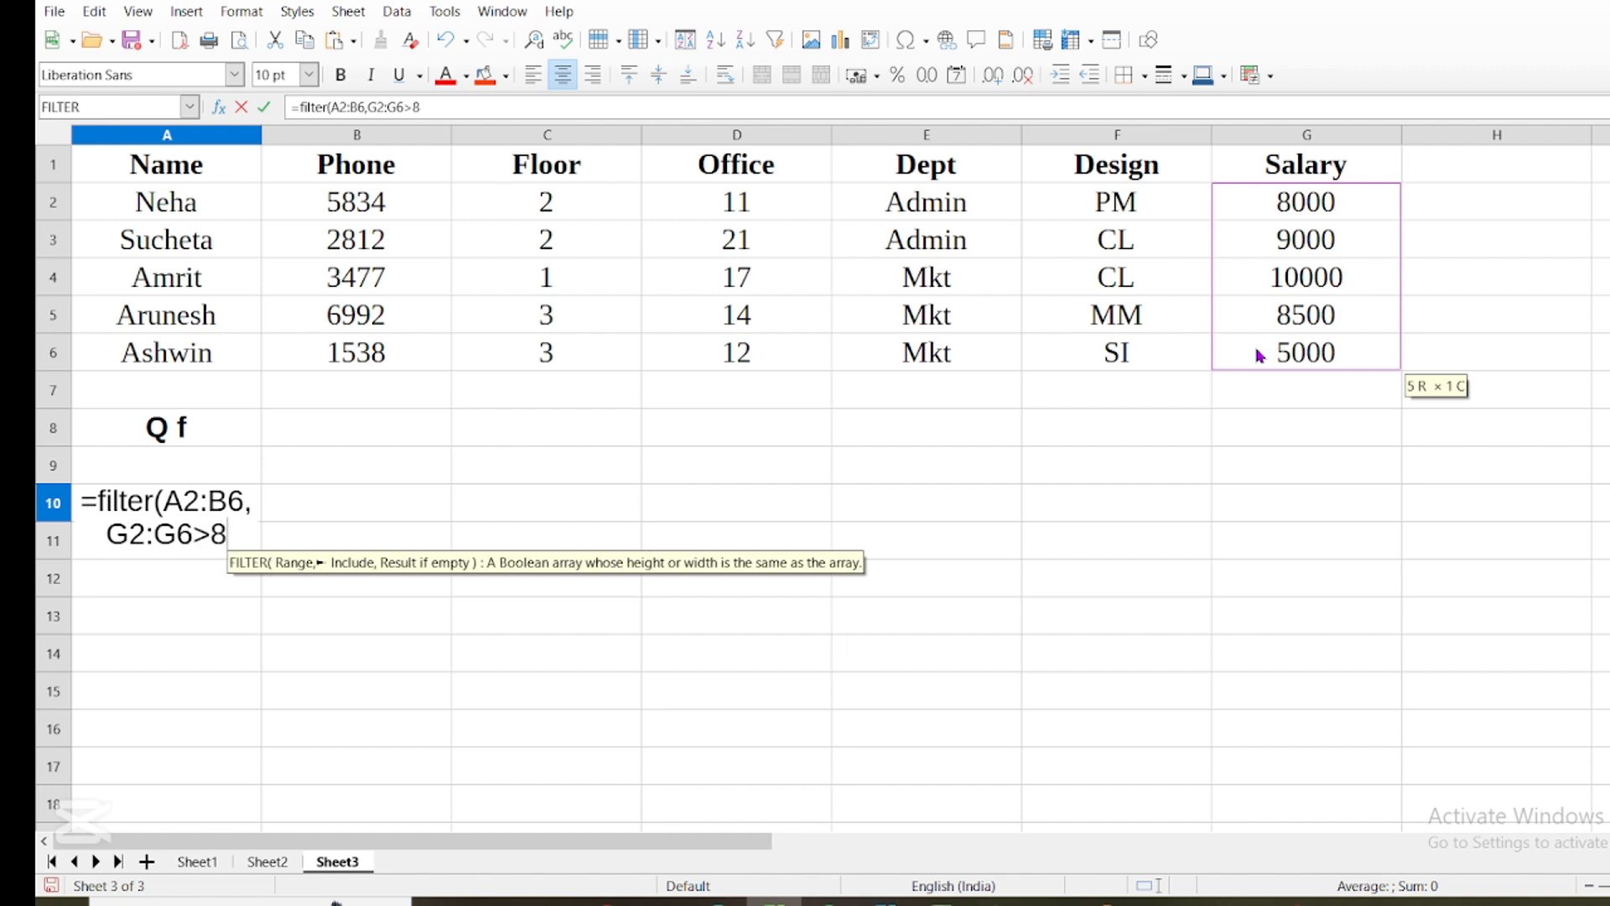
pyautogui.write('000')
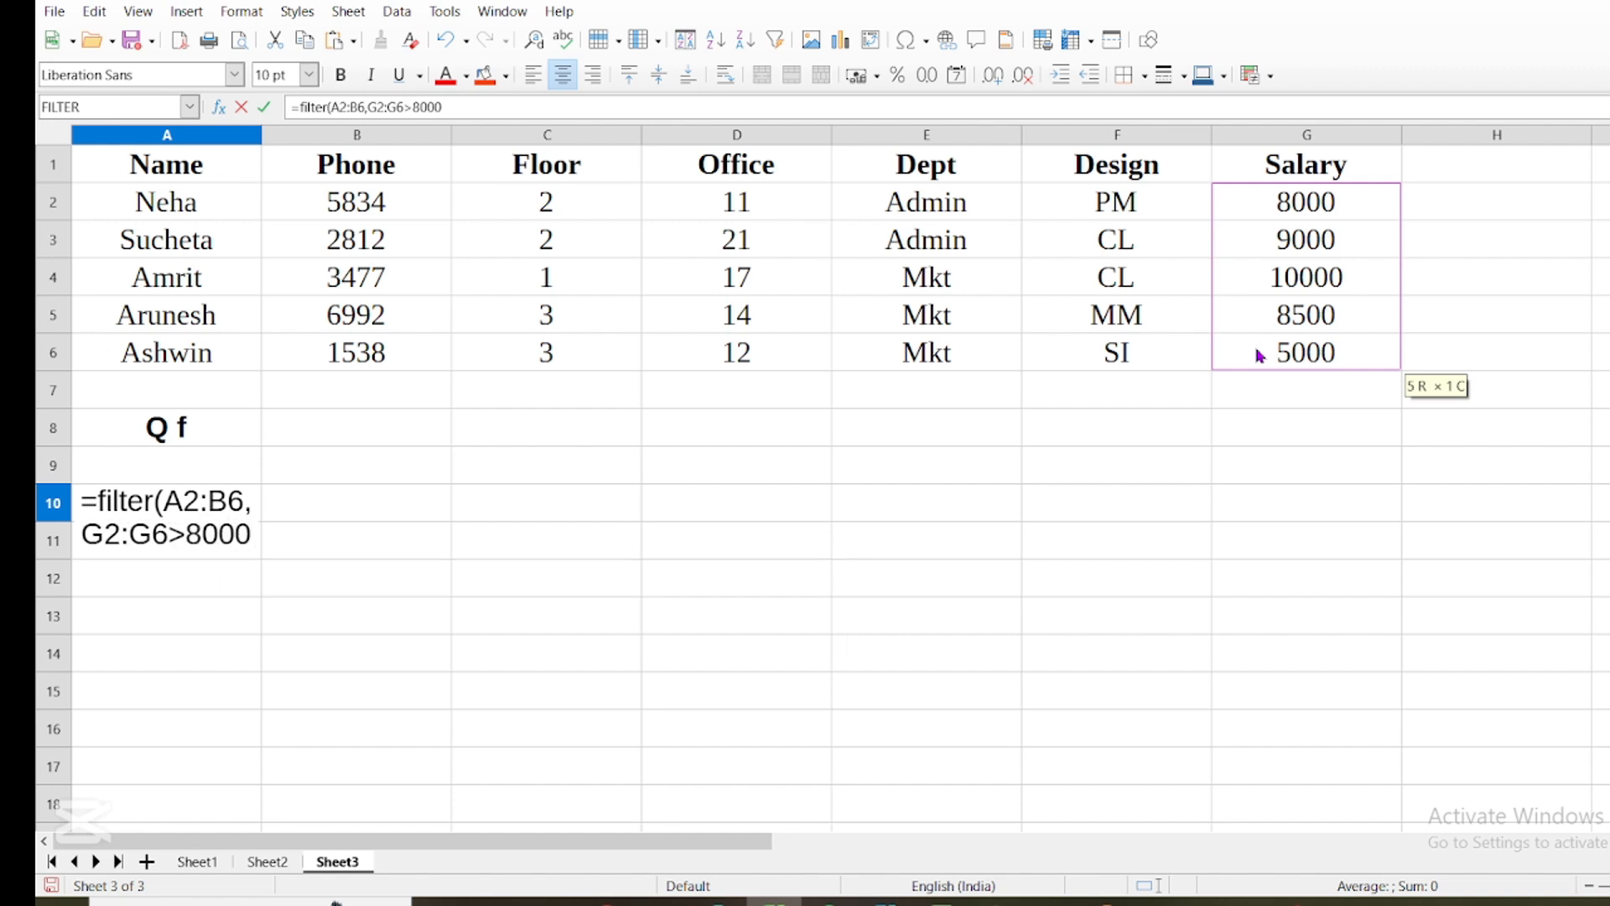
pyautogui.write(')')
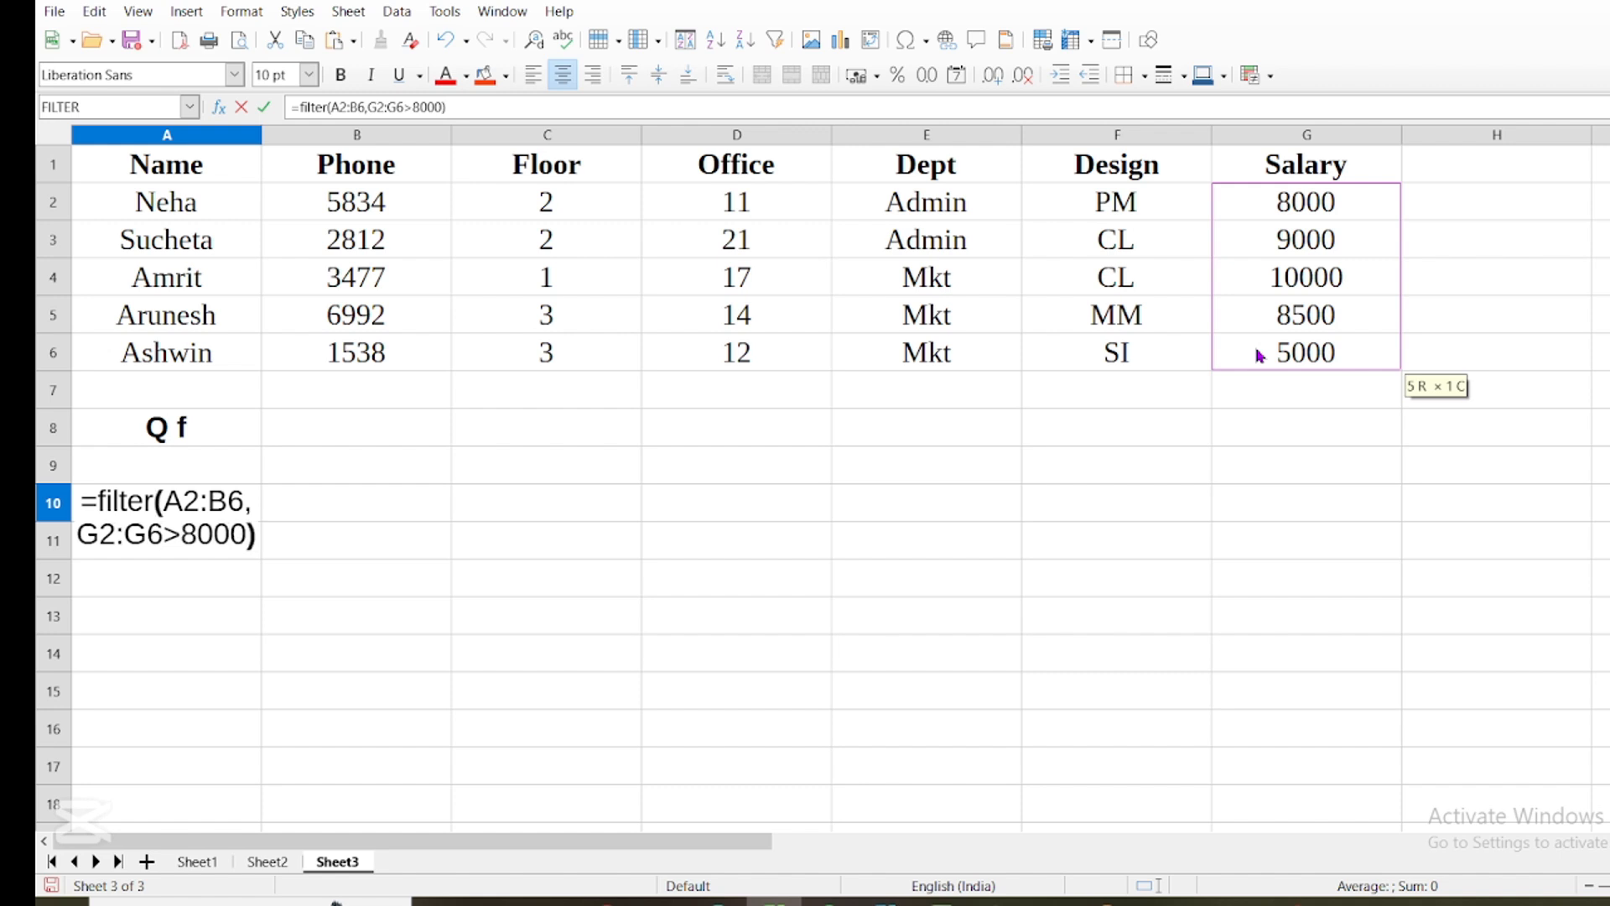
pyautogui.press('Return')
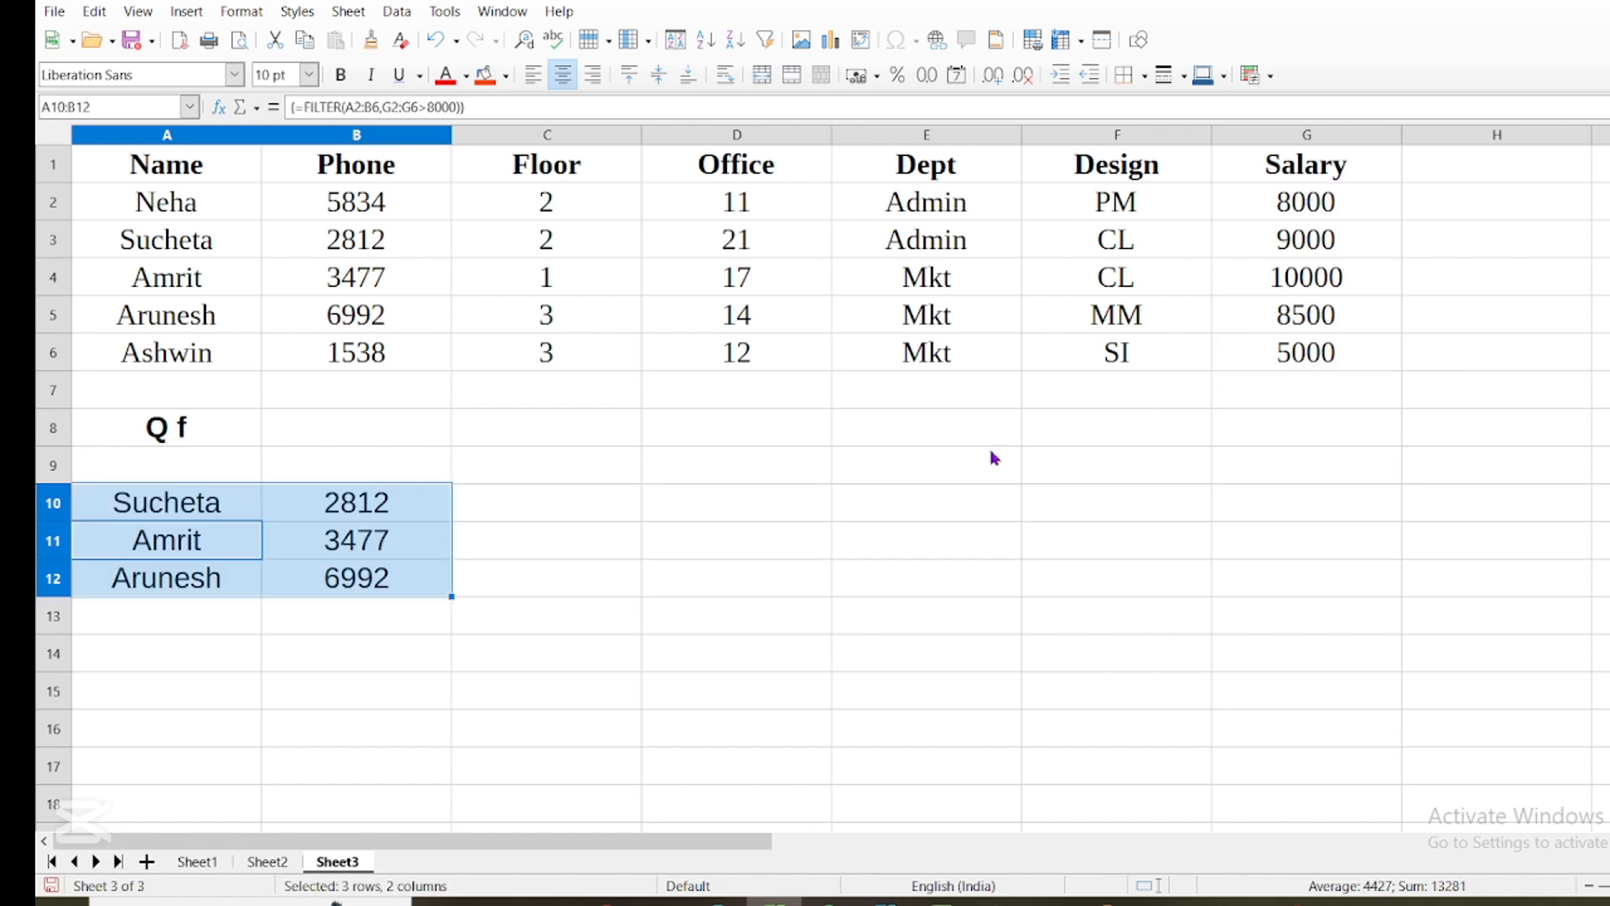
pyautogui.click(521, 546)
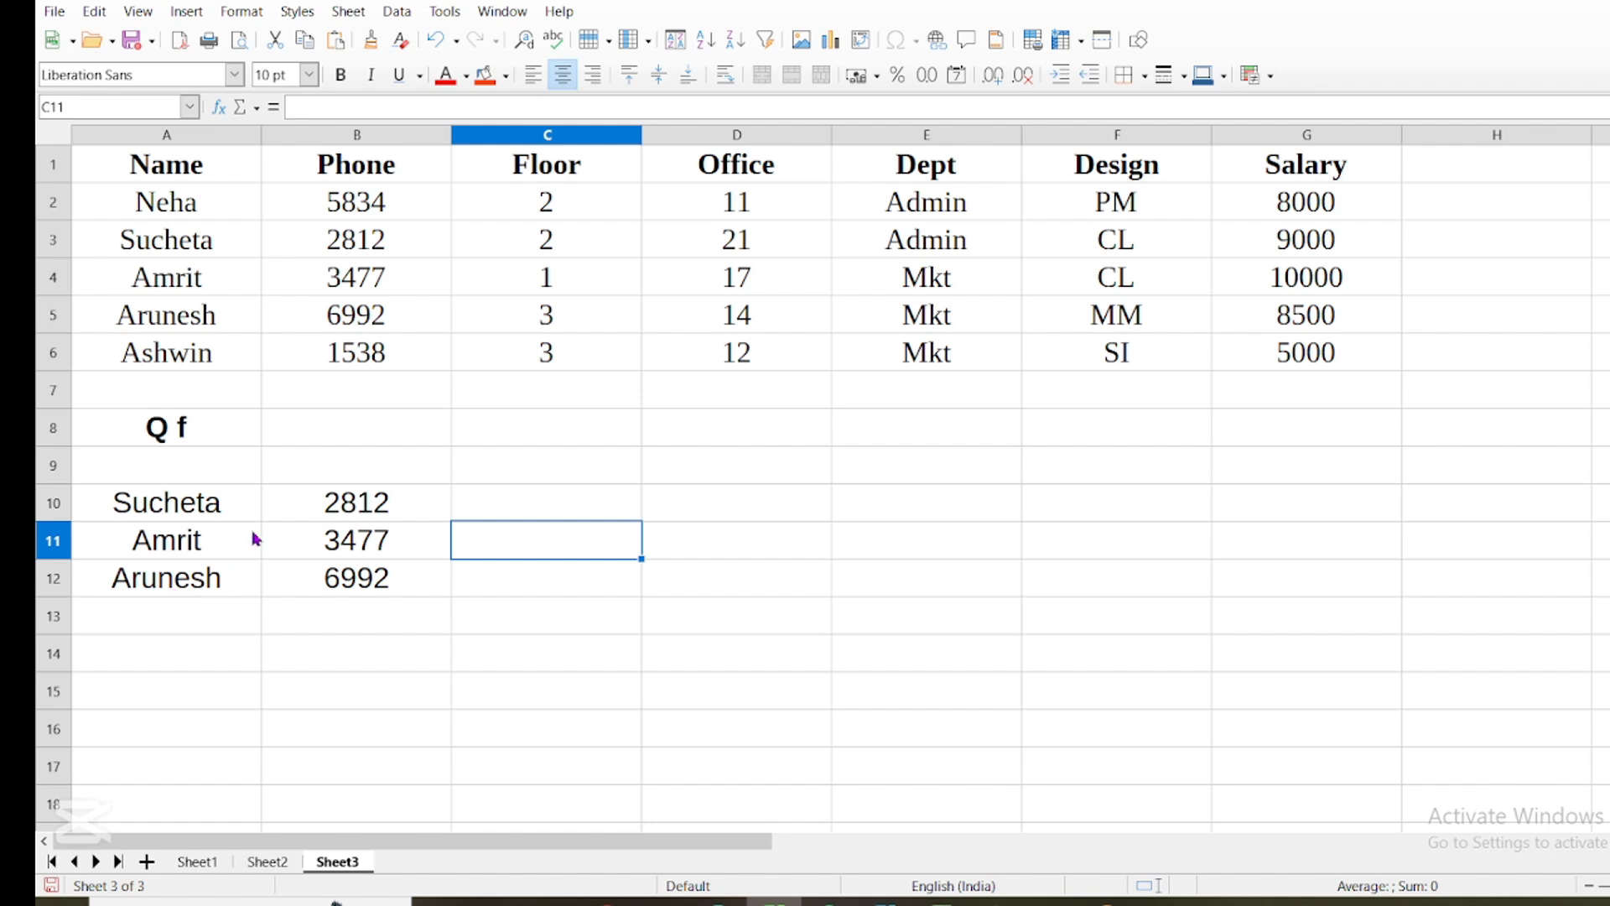
pyautogui.click(357, 507)
pyautogui.click(352, 545)
pyautogui.click(351, 587)
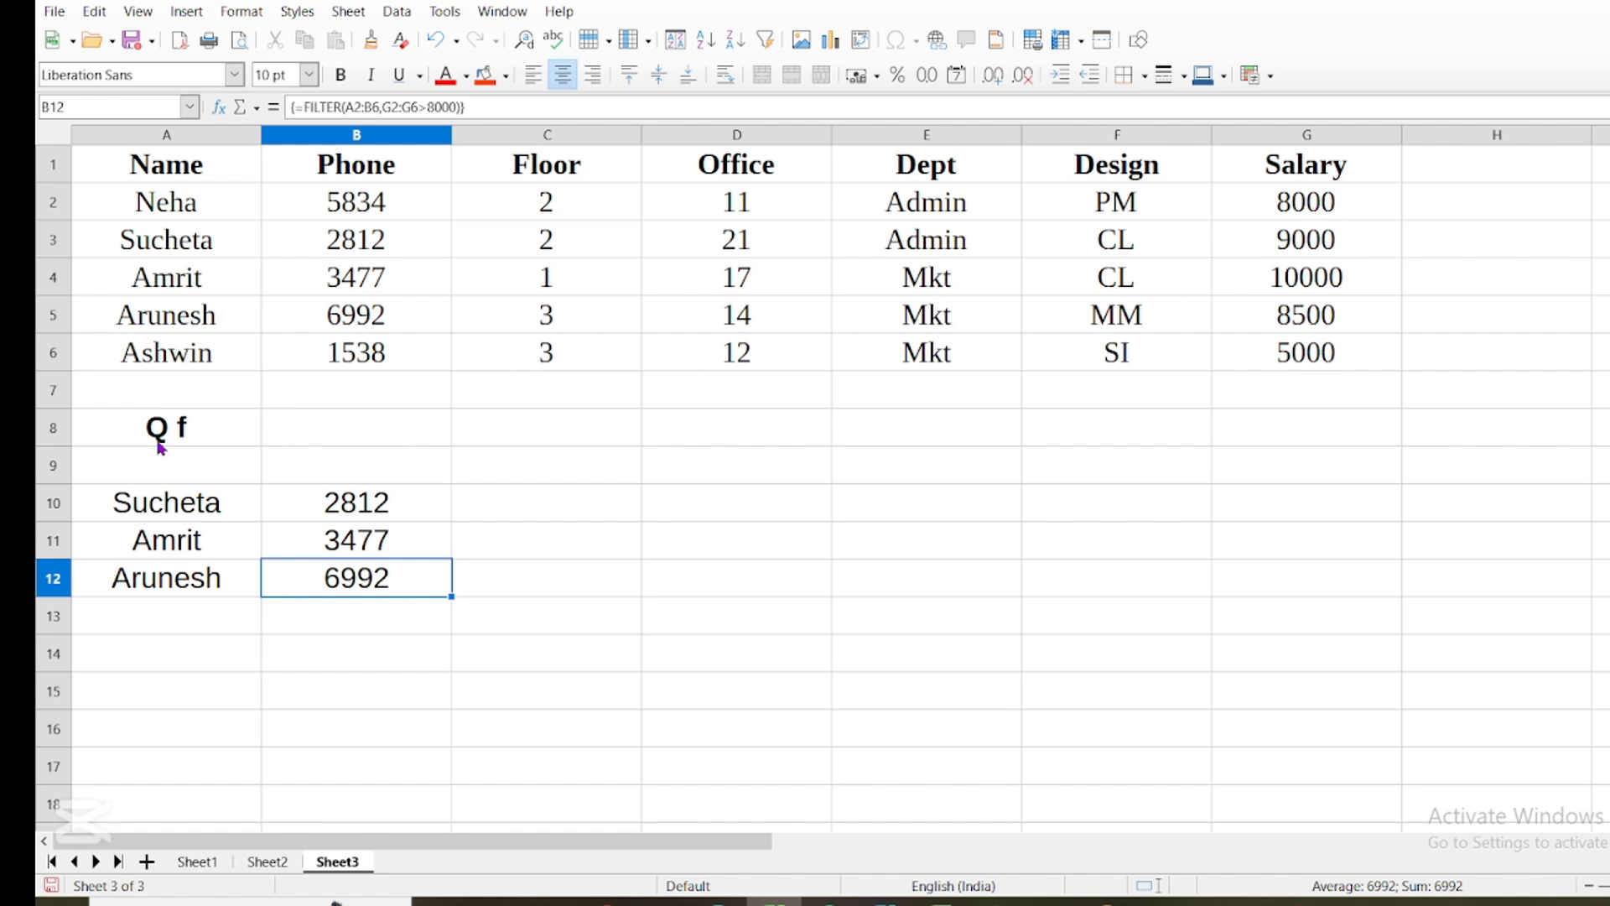
# - Enter the bold label "Q e" in cell C8
pyautogui.click(548, 436)
pyautogui.write('Q')
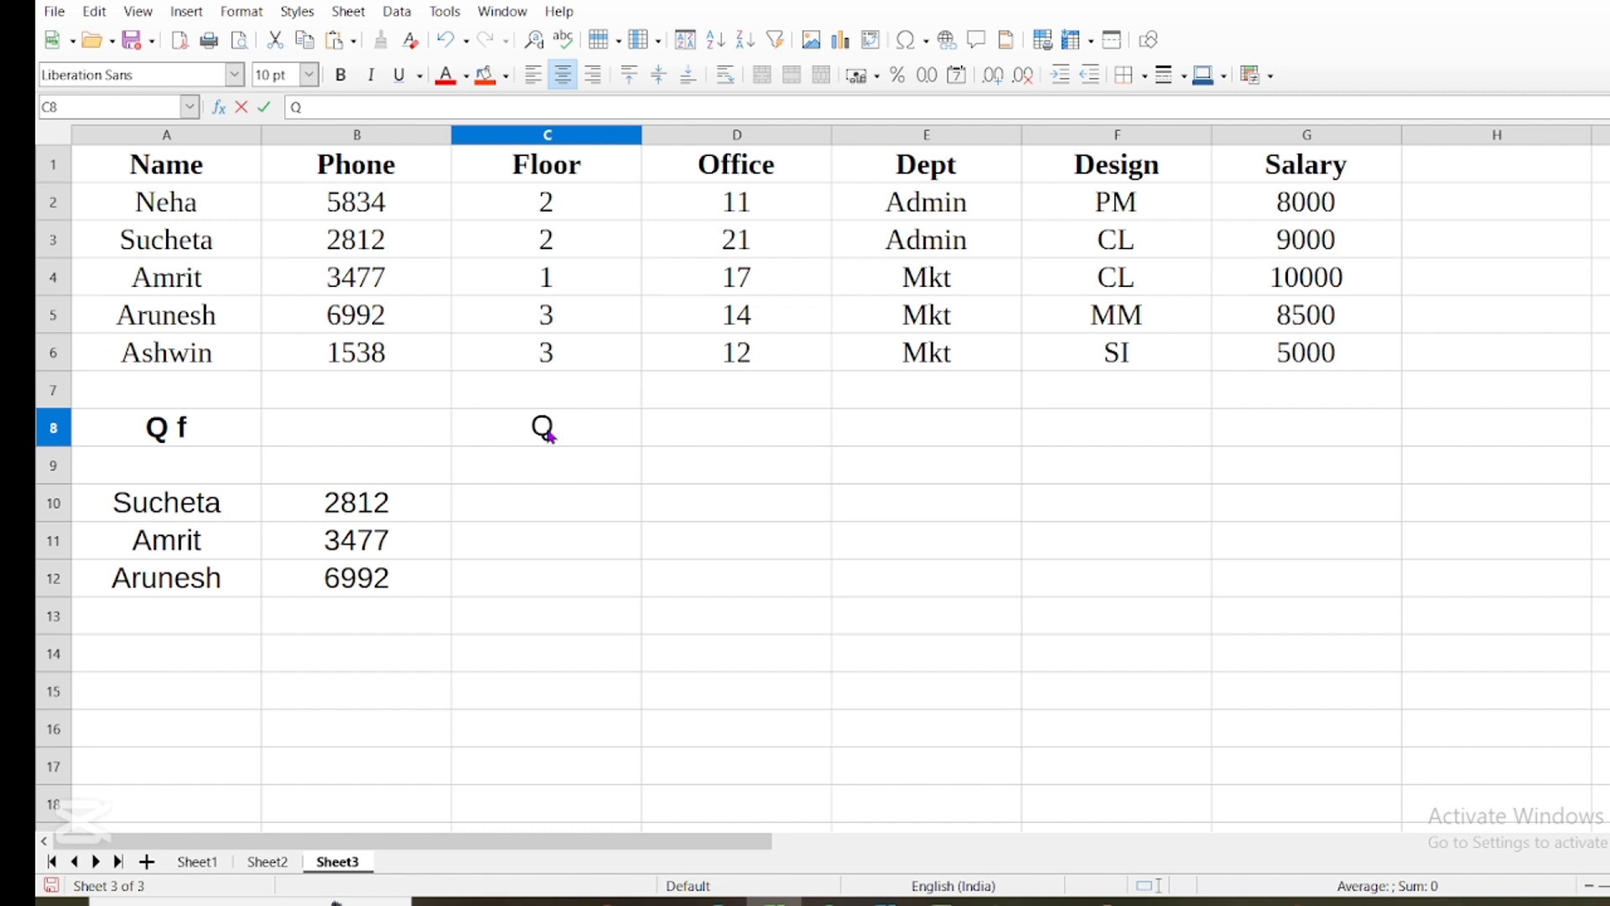
pyautogui.write(' e')
pyautogui.hotkey('shift', 'Left')
pyautogui.hotkey('shift', 'Left')
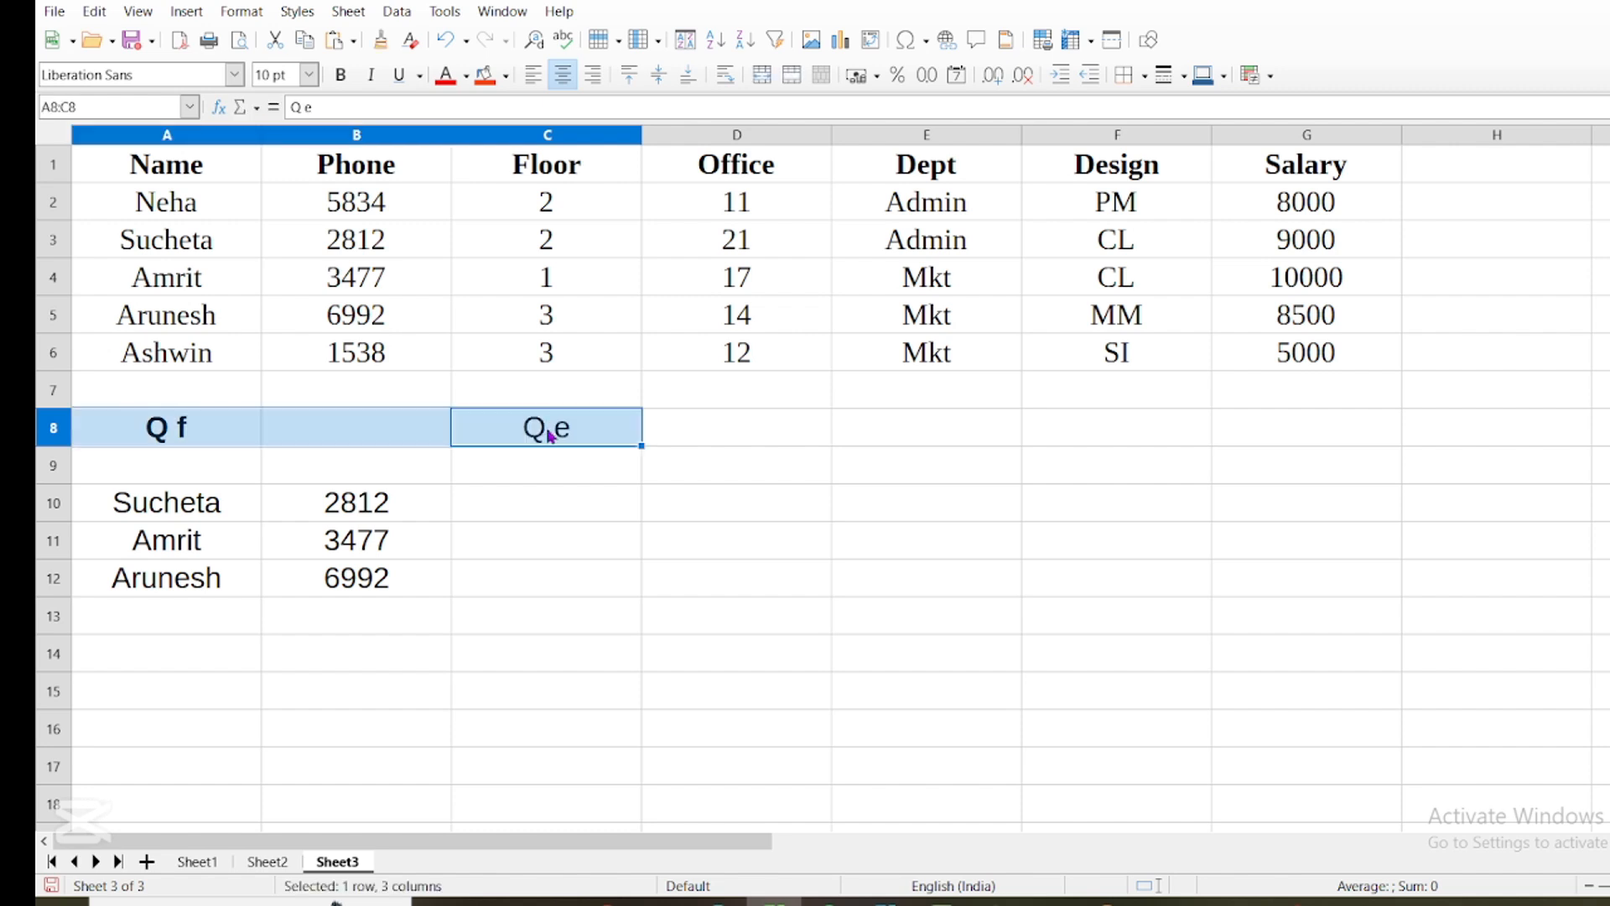
# - Start a FILTER formula in cell C10 with the name, phone, floor and office data A2:D6 as its range
pyautogui.click(570, 508)
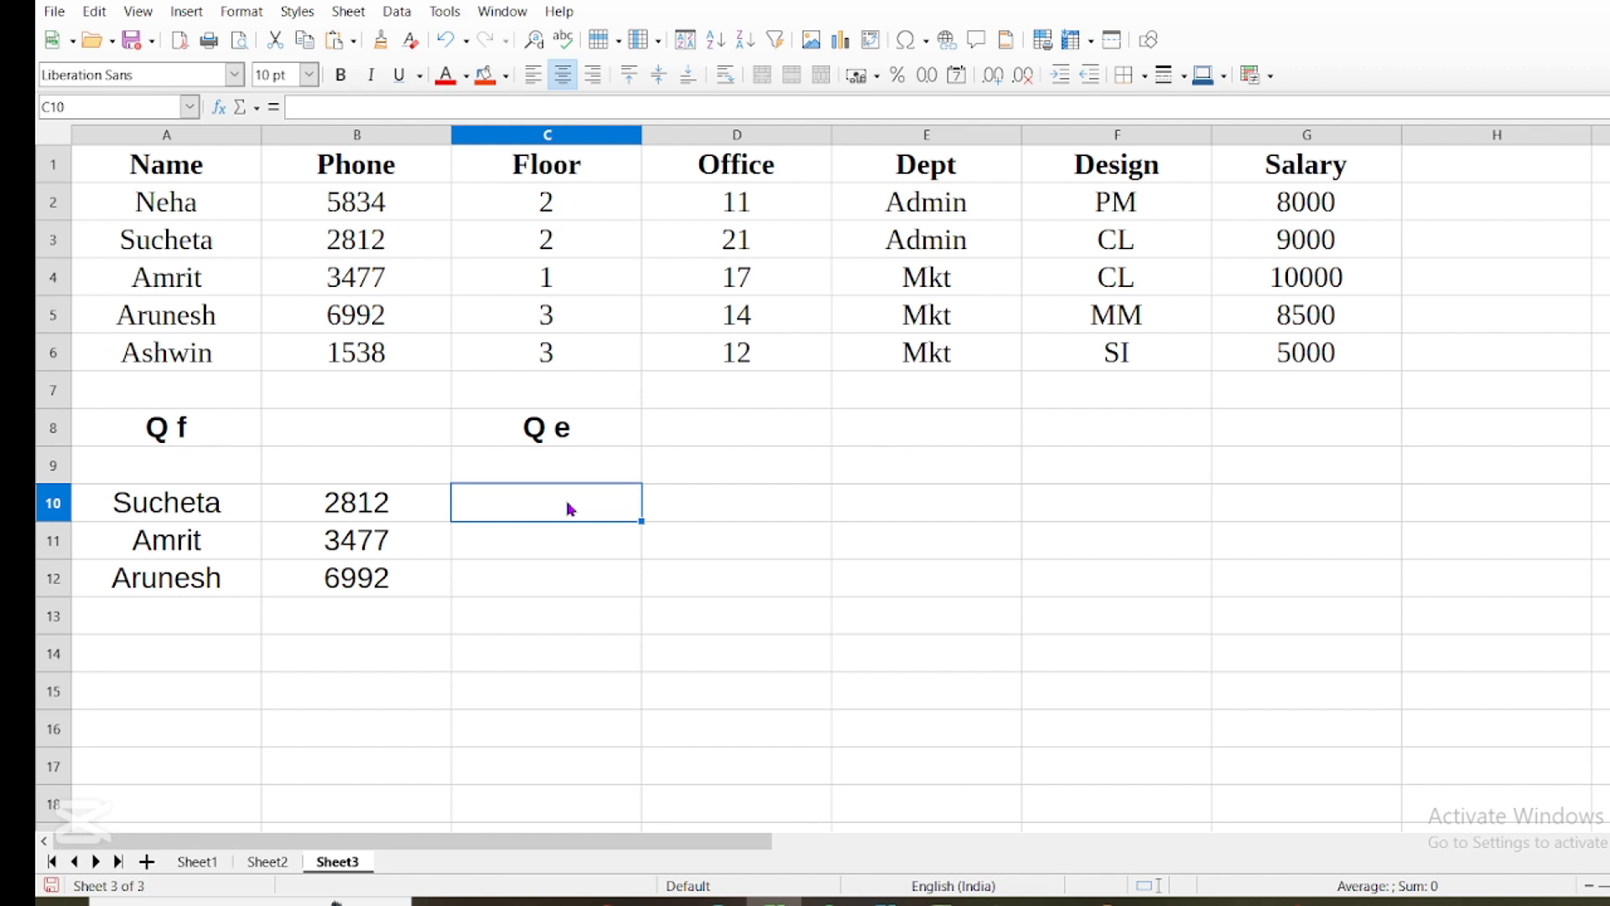
pyautogui.moveTo(884, 208); pyautogui.dragTo(906, 354)
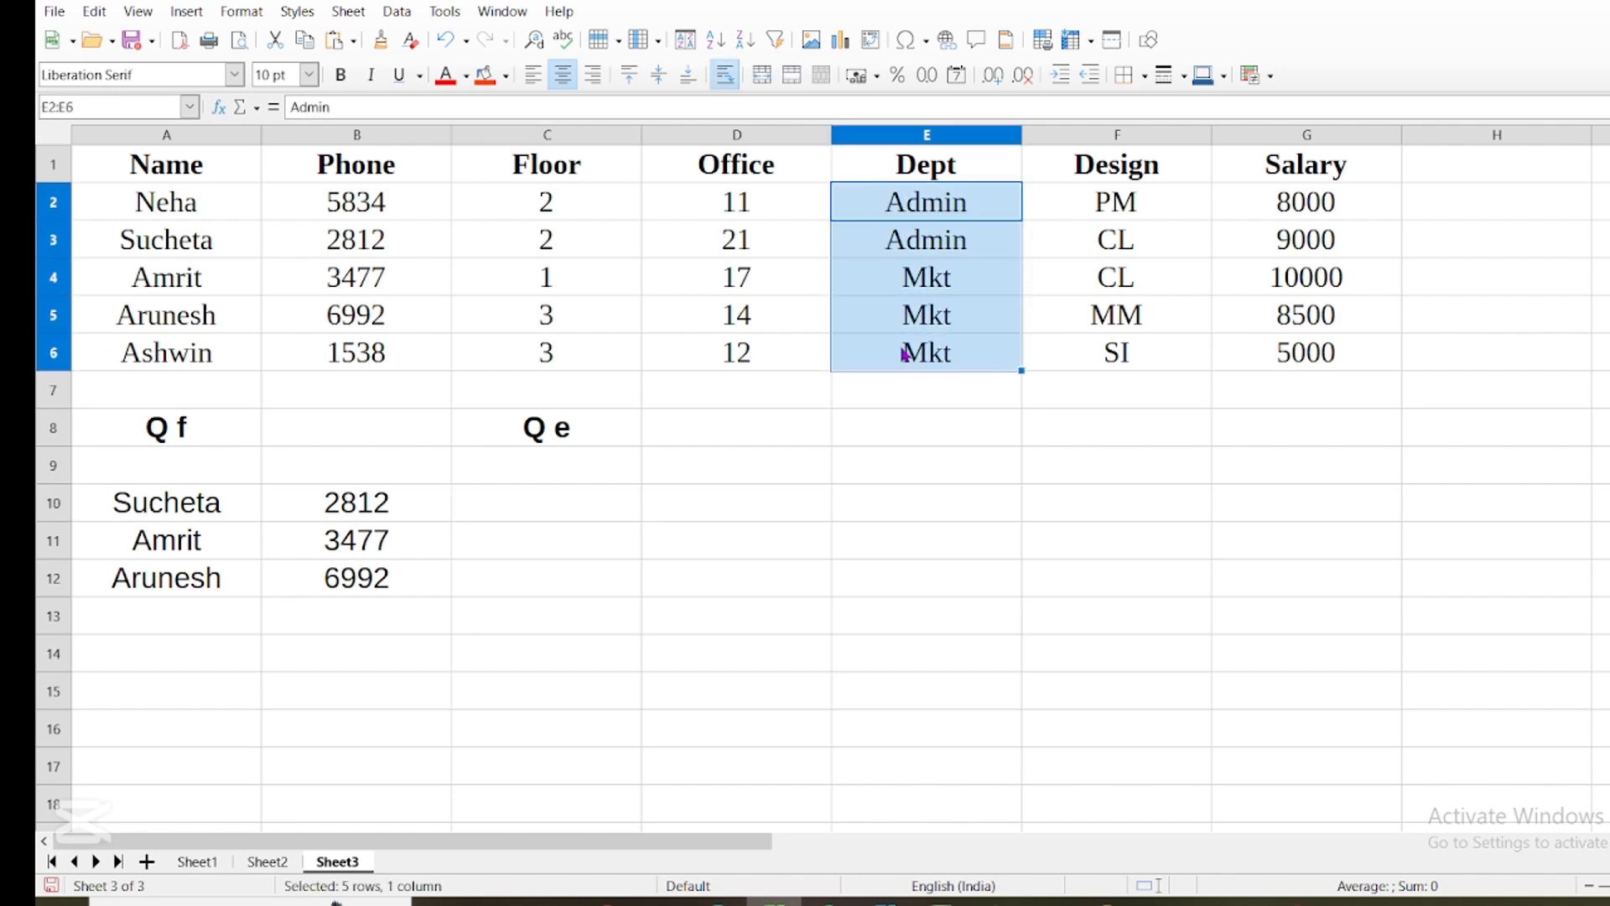
pyautogui.click(527, 509)
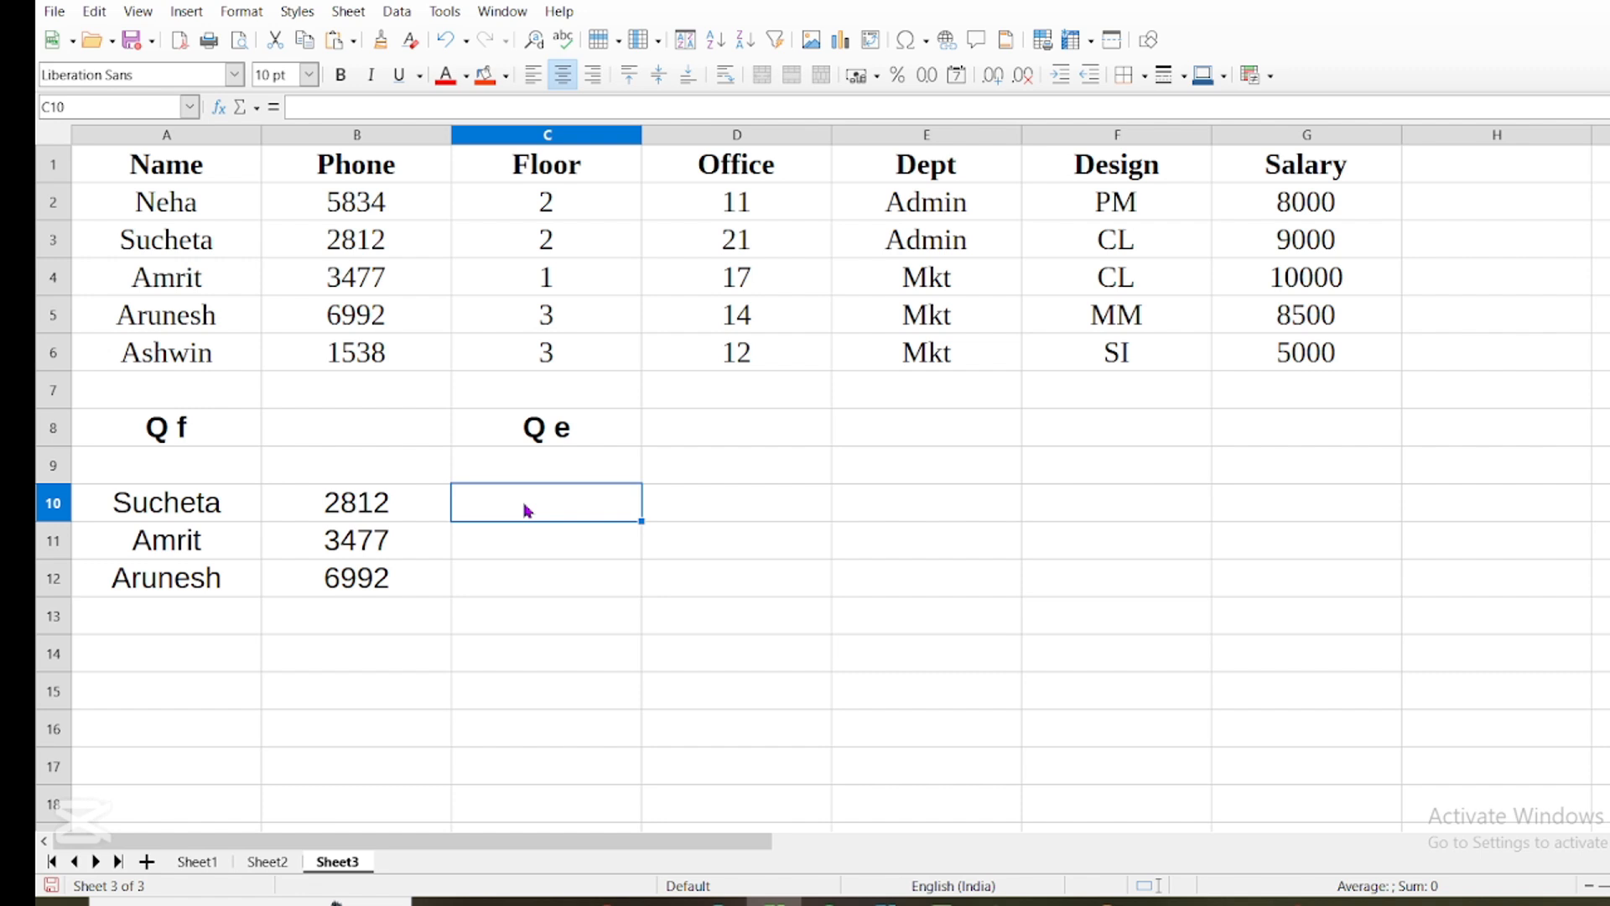
pyautogui.write('=fil')
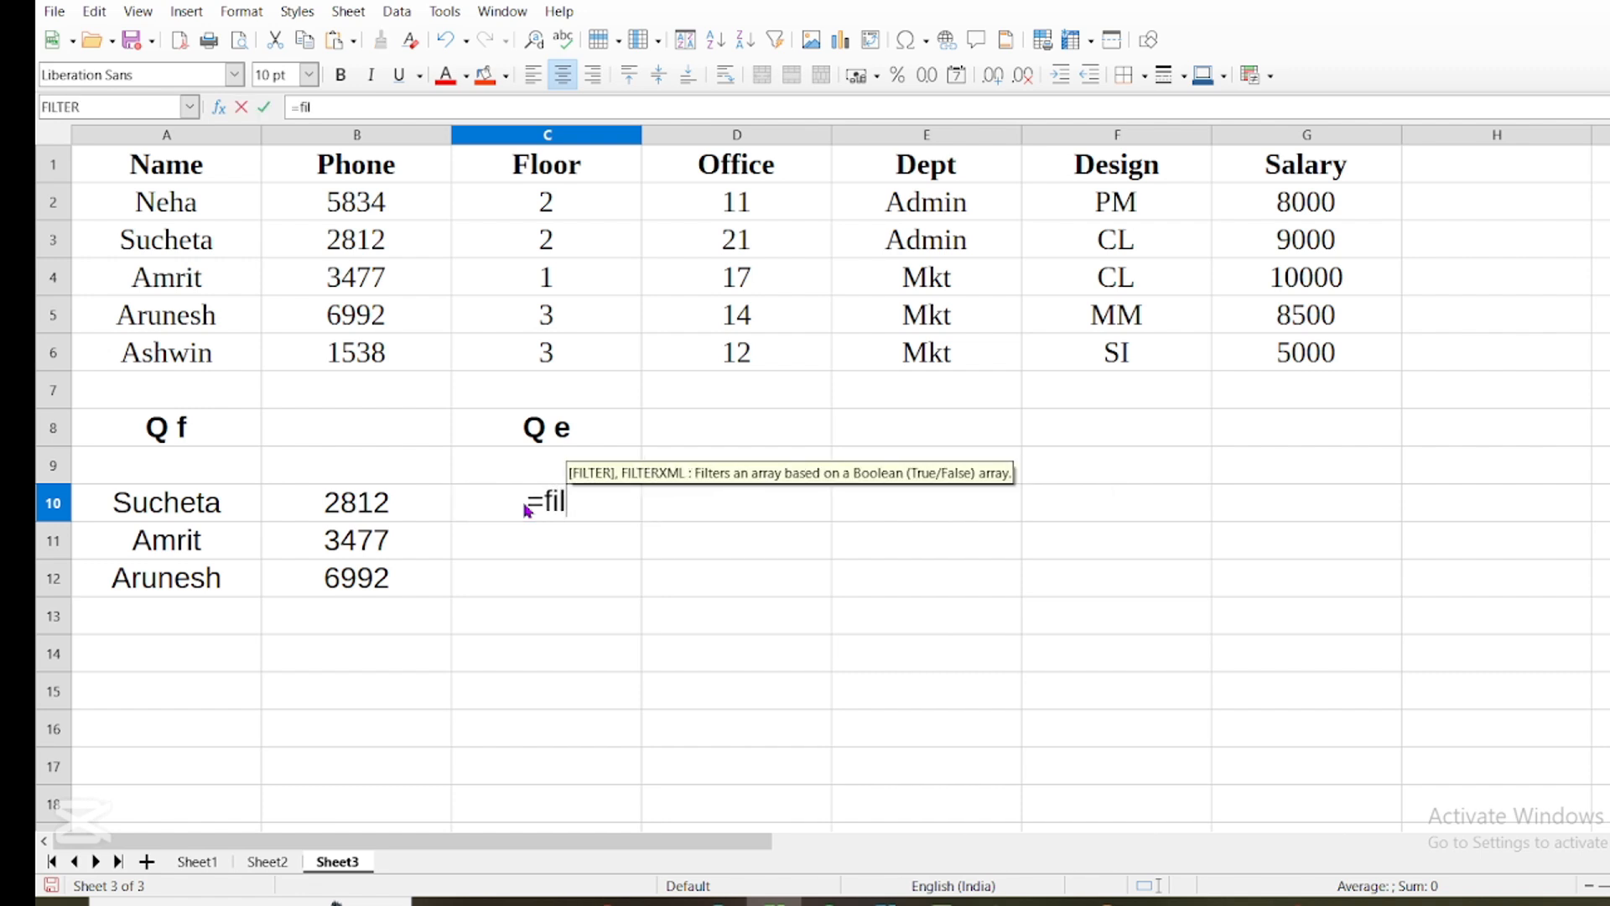
pyautogui.write('ter')
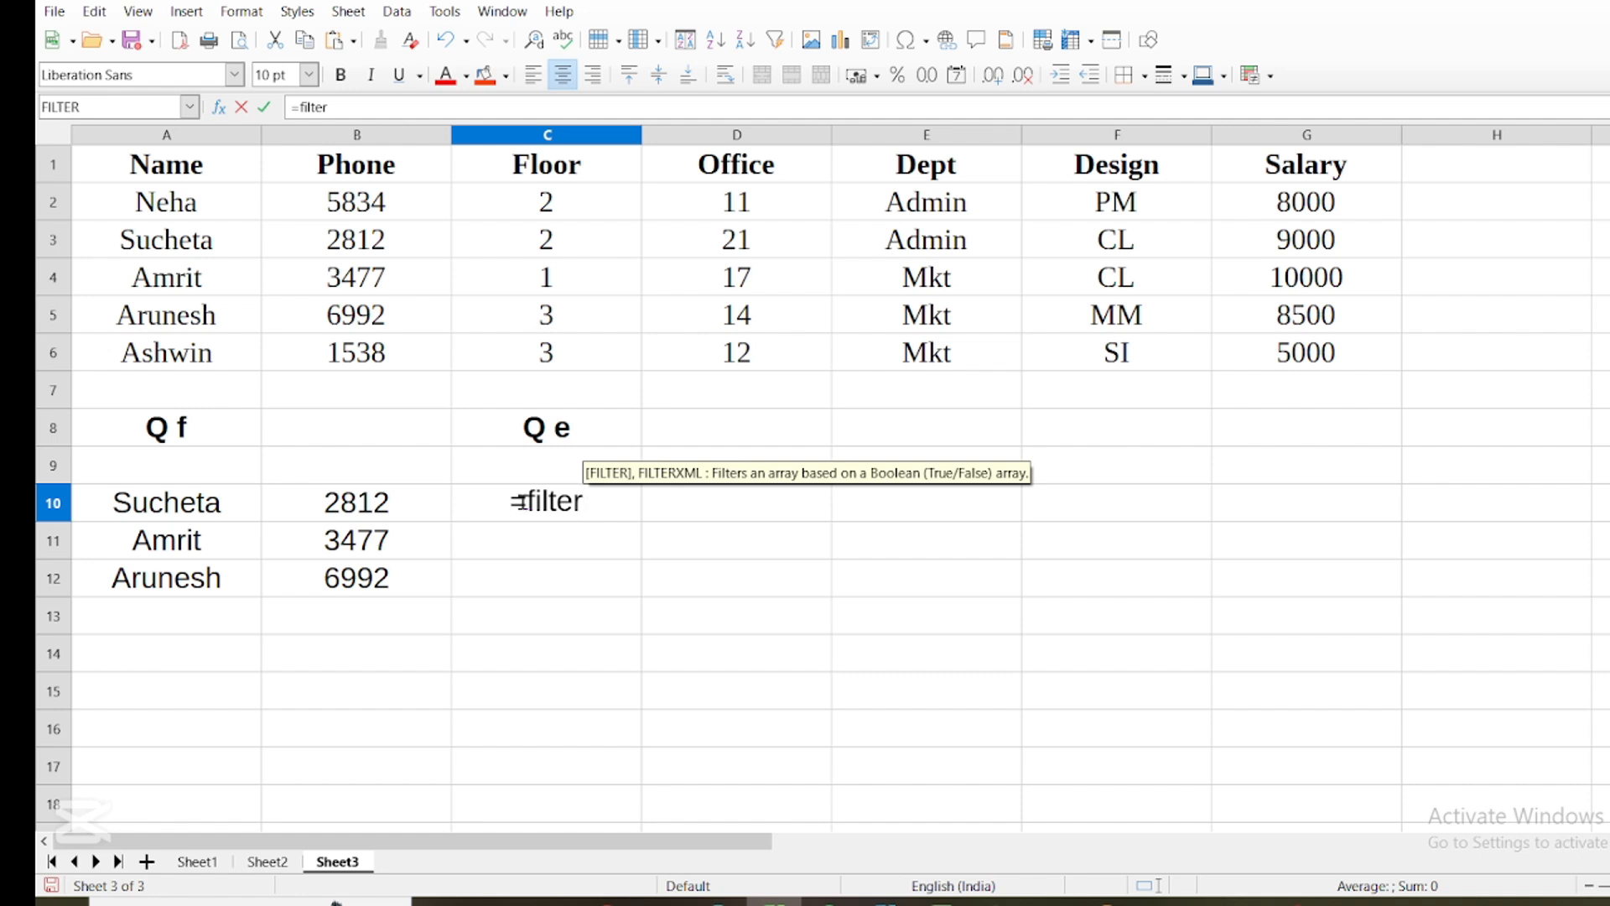
pyautogui.write('(')
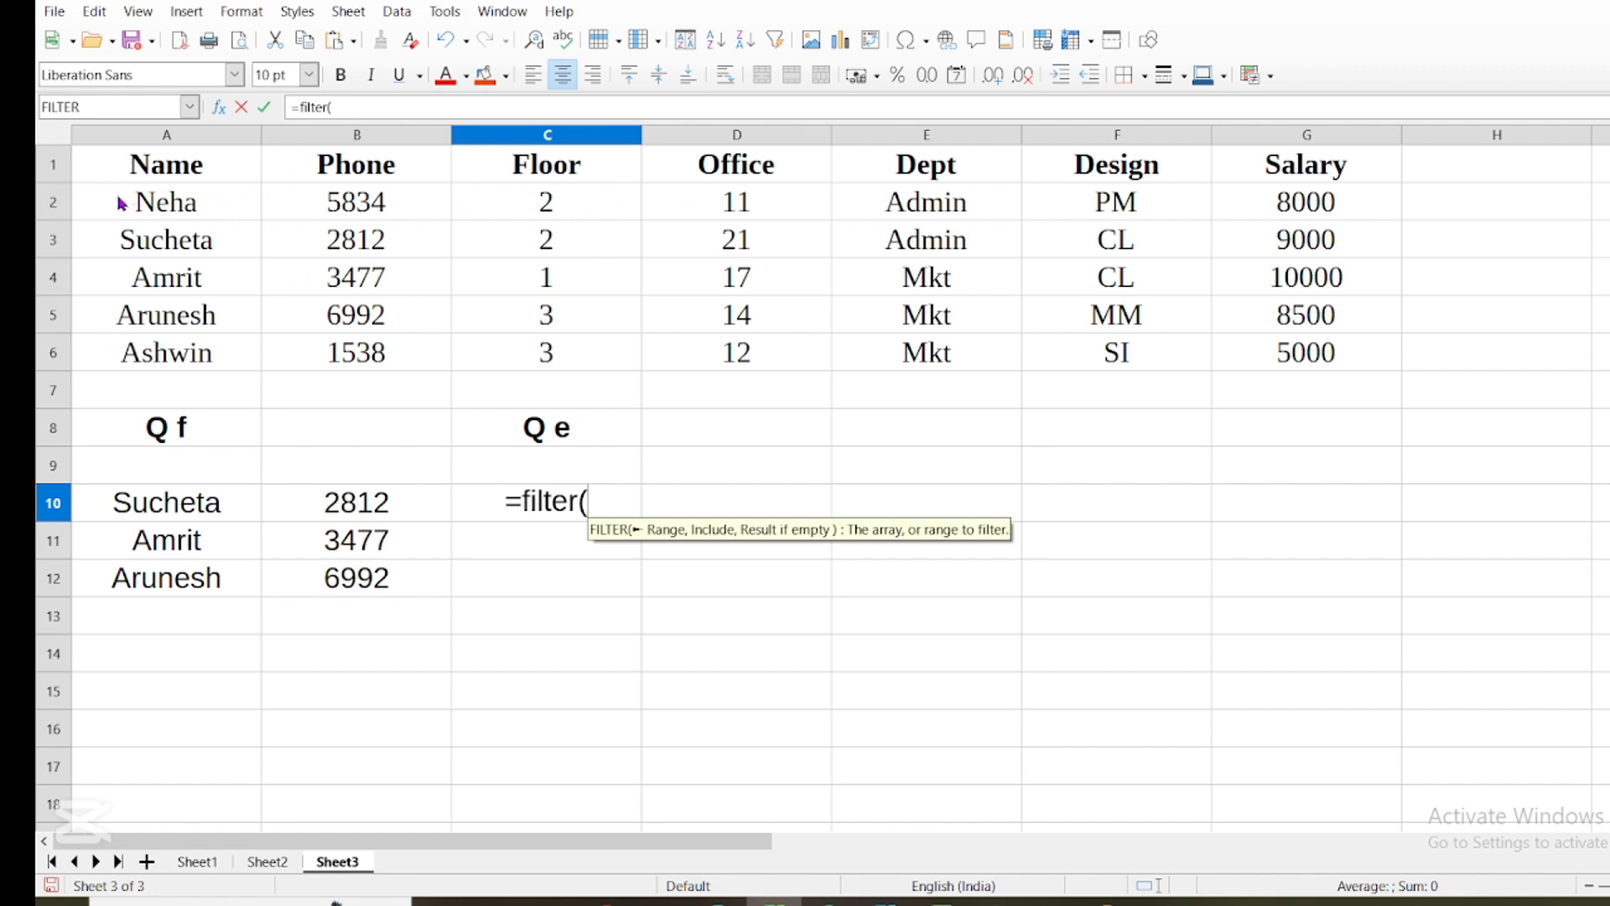
pyautogui.moveTo(122, 203); pyautogui.dragTo(760, 369)
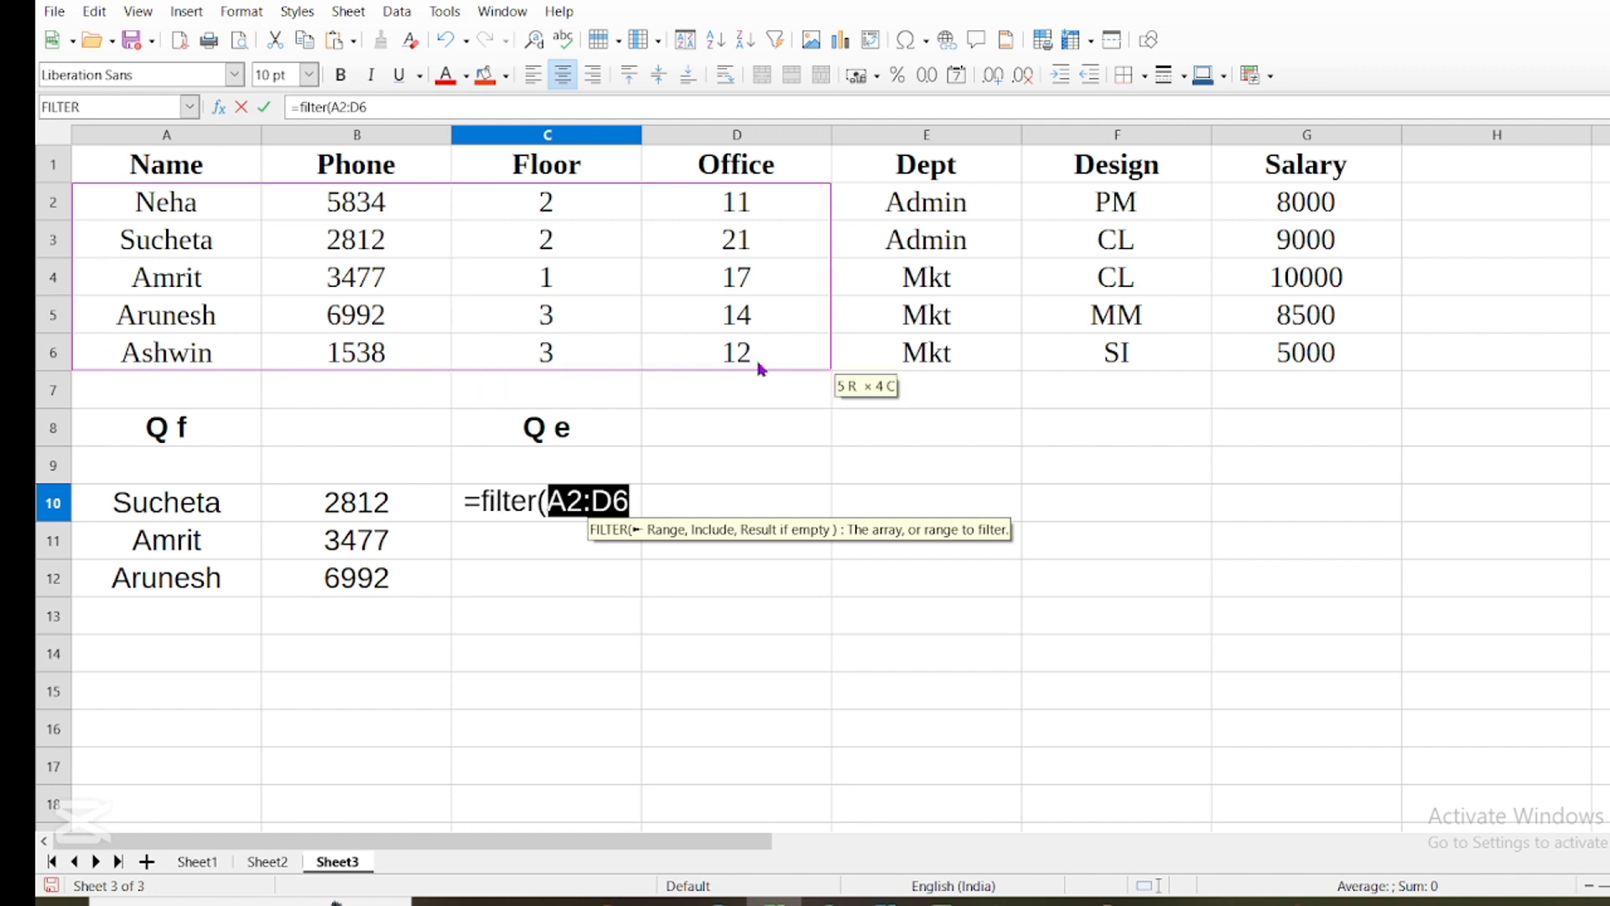
pyautogui.write(',')
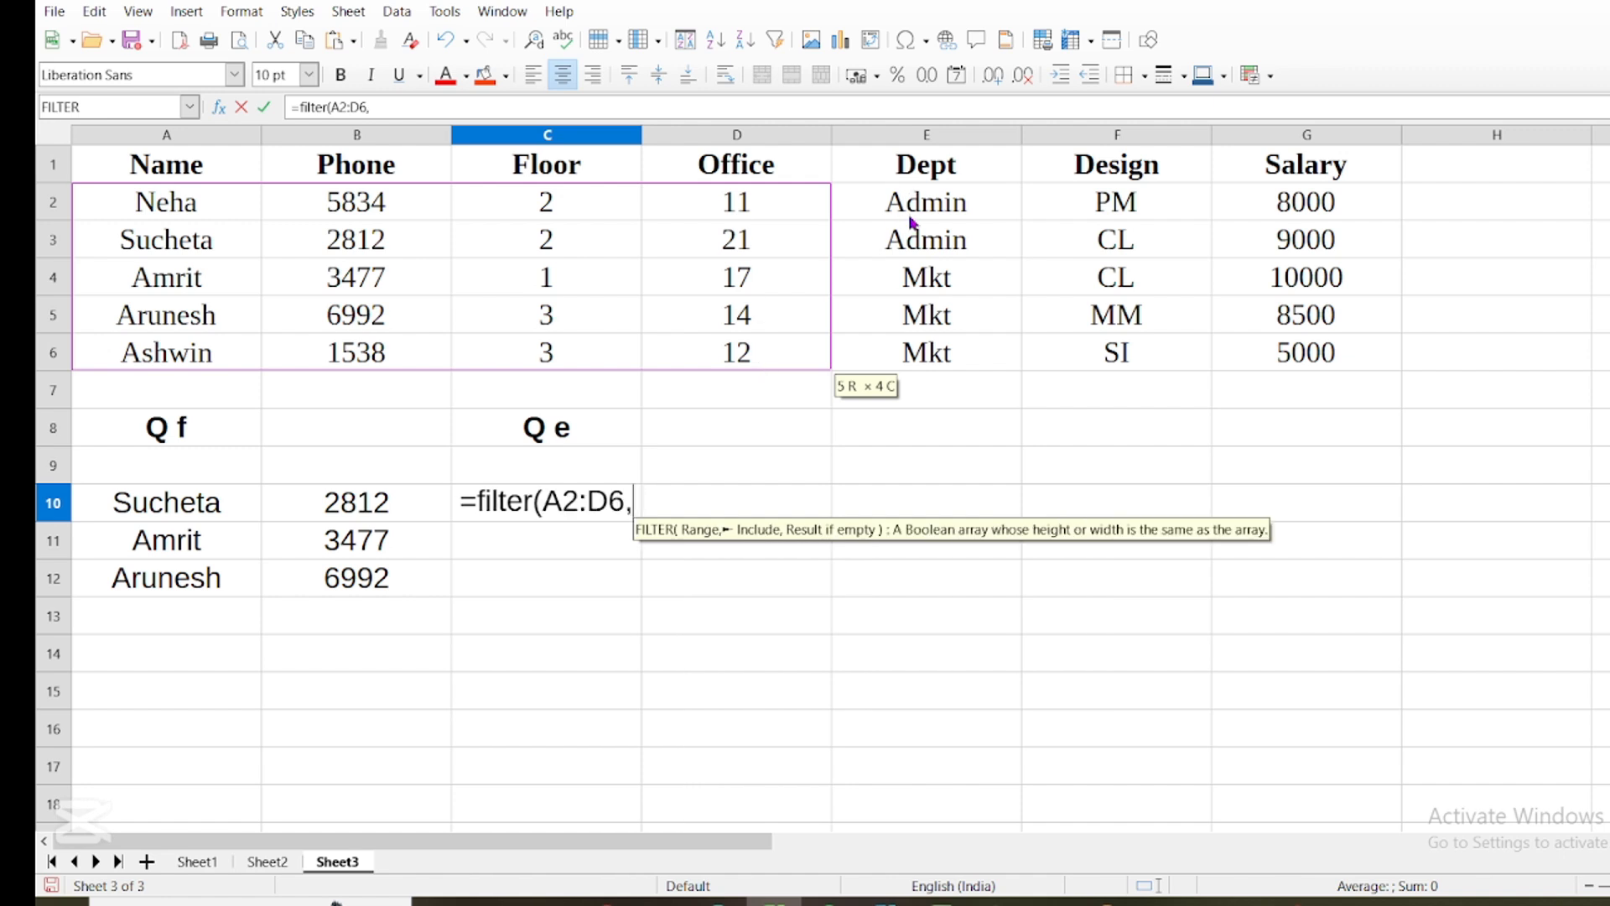
# - Complete the C10 FILTER formula with the department condition E2:E6="Admin" and enter it
pyautogui.moveTo(910, 215); pyautogui.dragTo(903, 342)
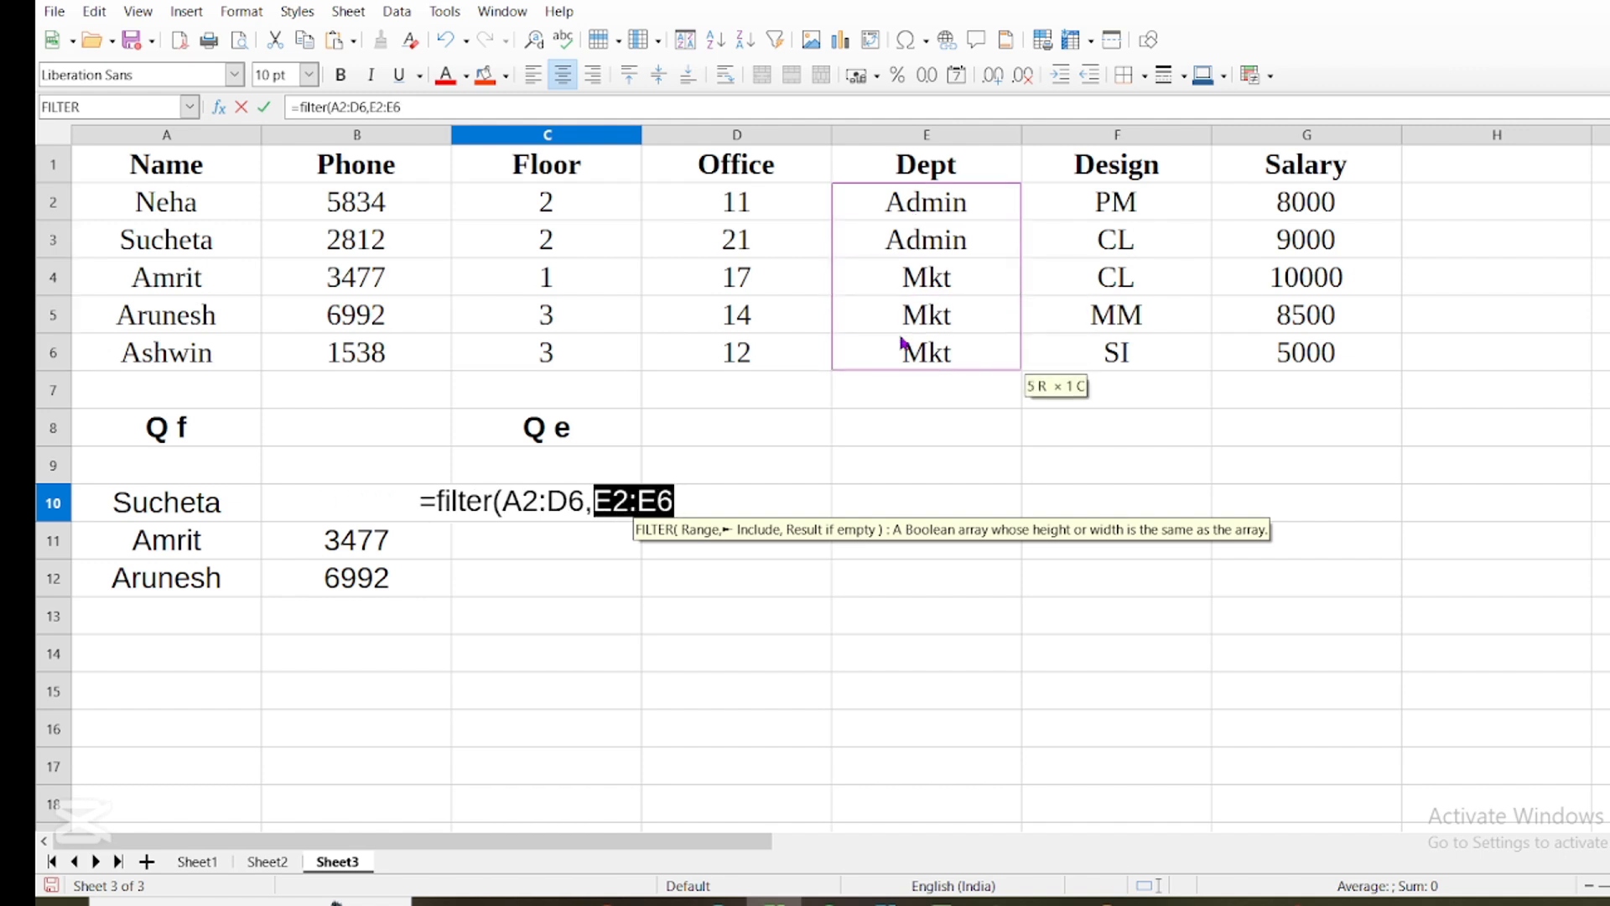
pyautogui.write('=')
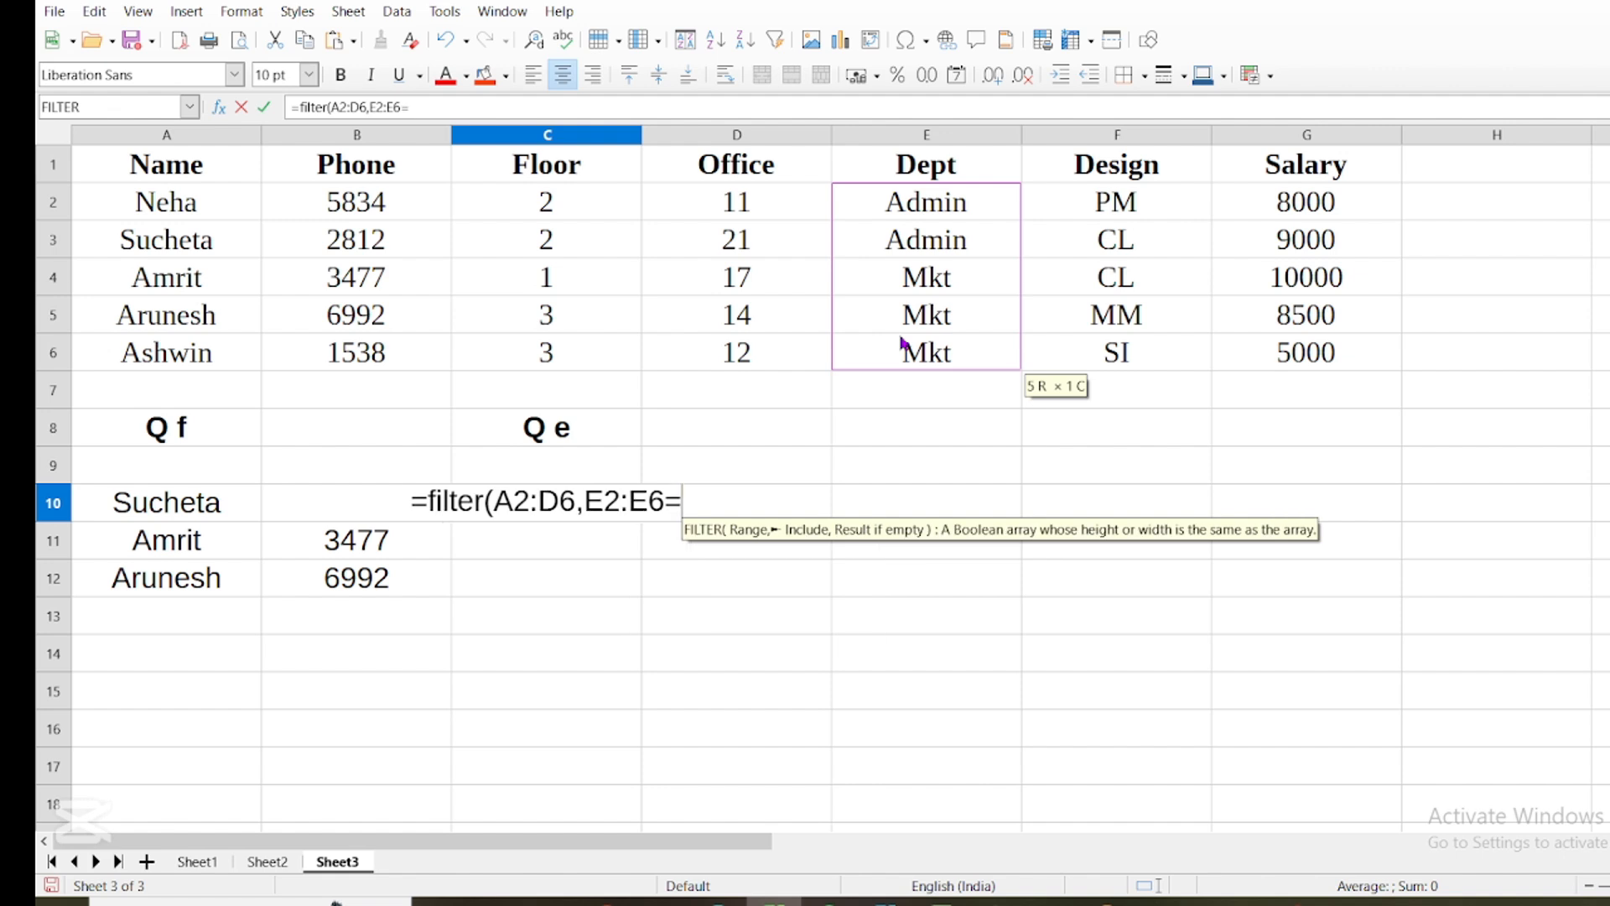
pyautogui.write('"')
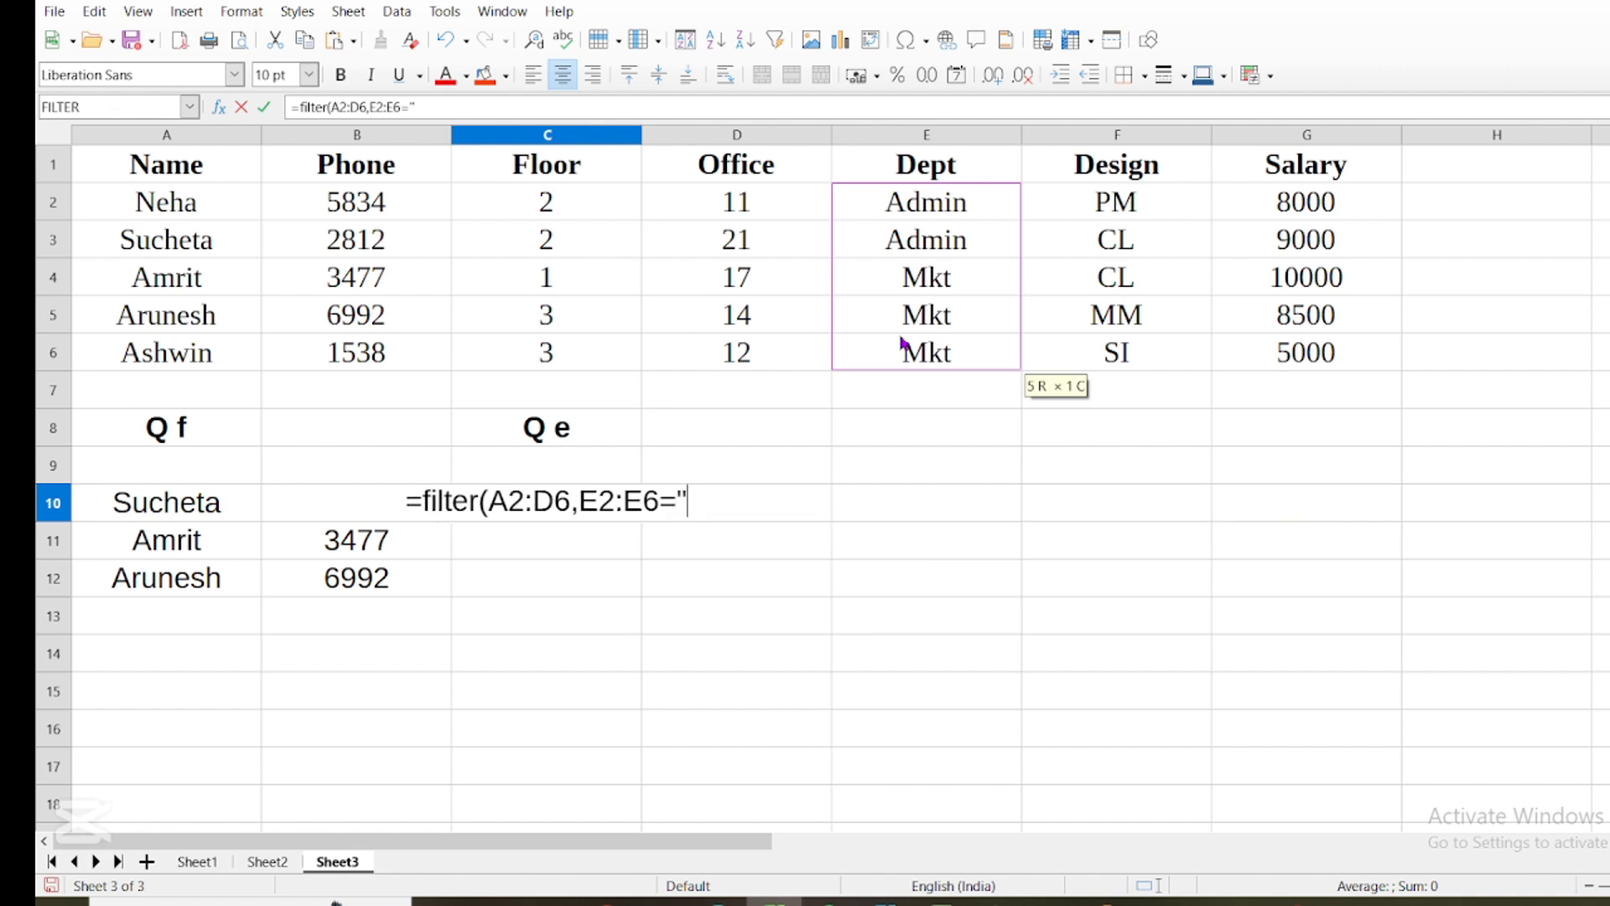
pyautogui.write('A')
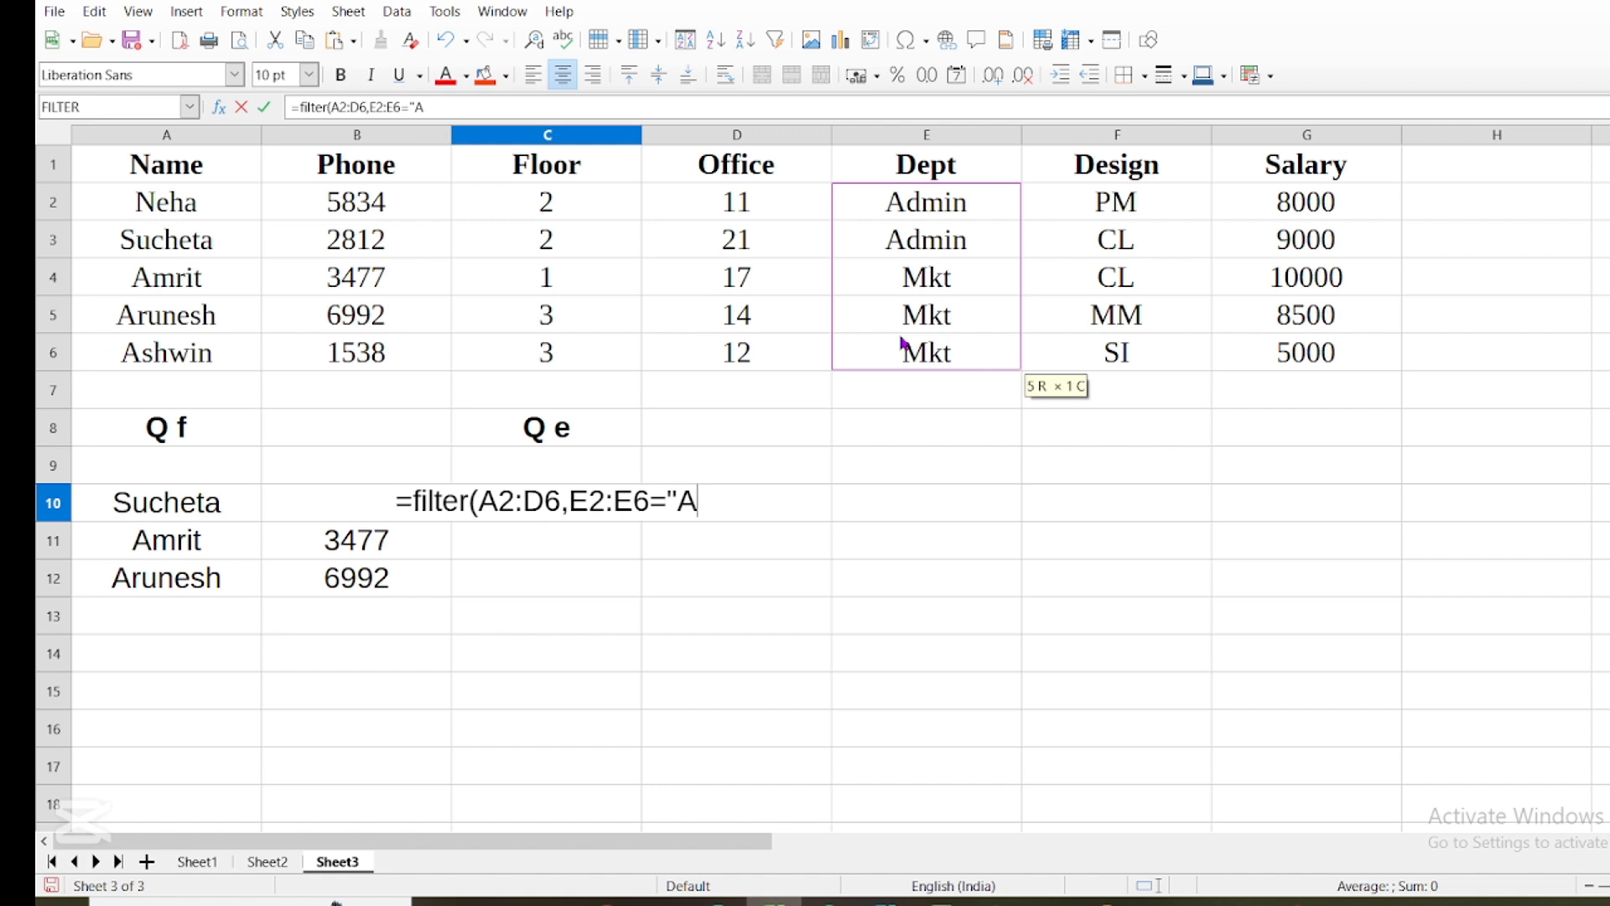
pyautogui.write('dmin')
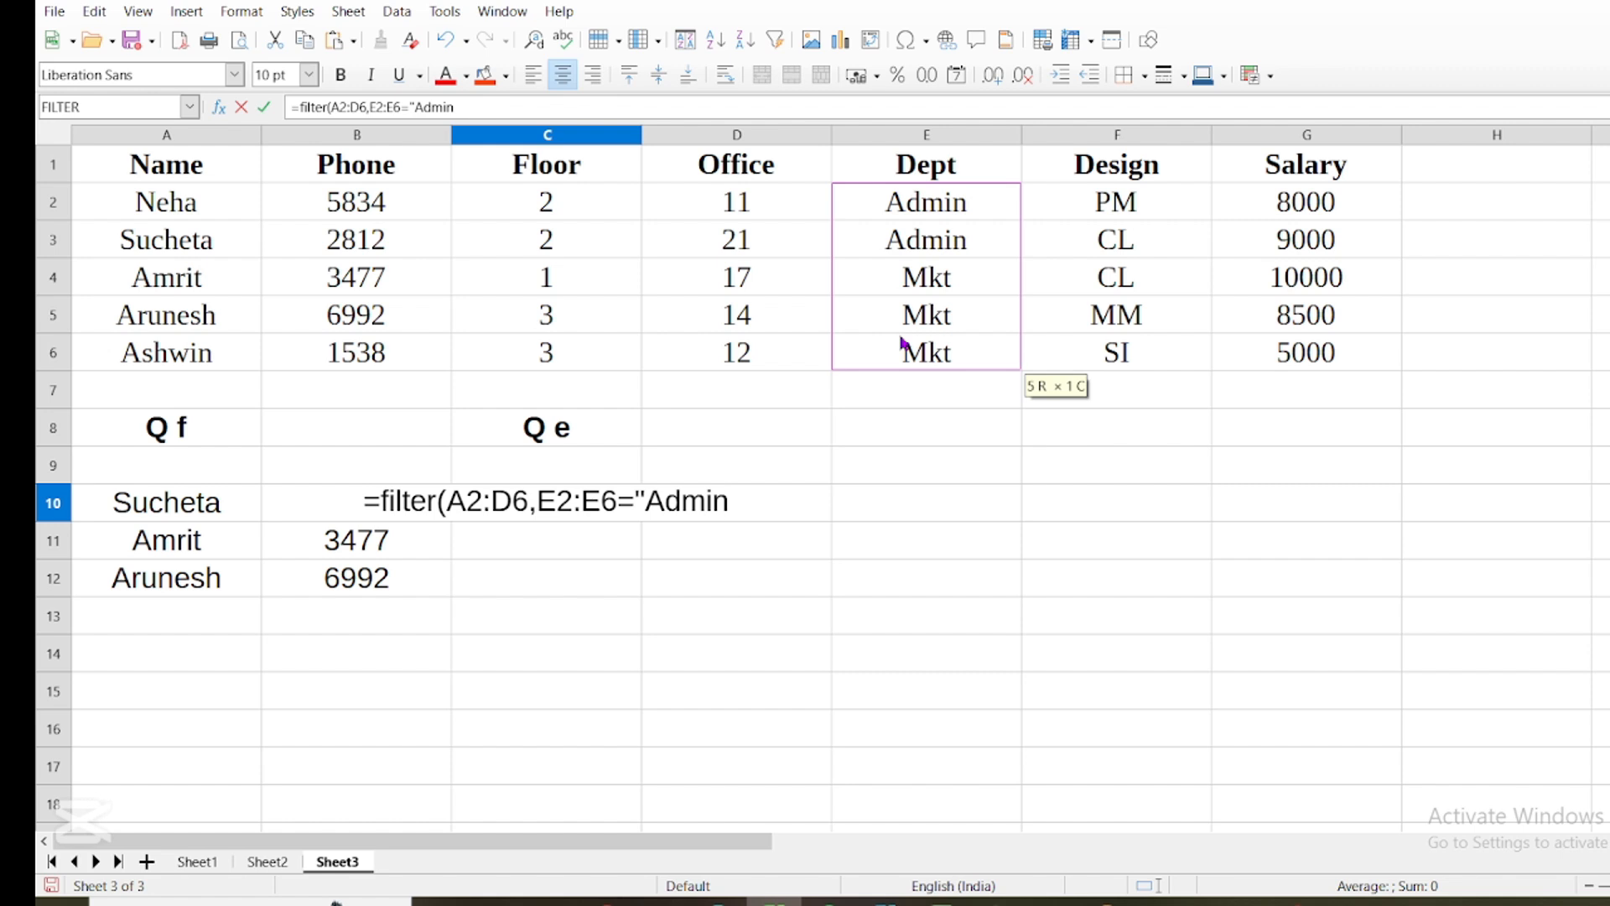
pyautogui.write('"')
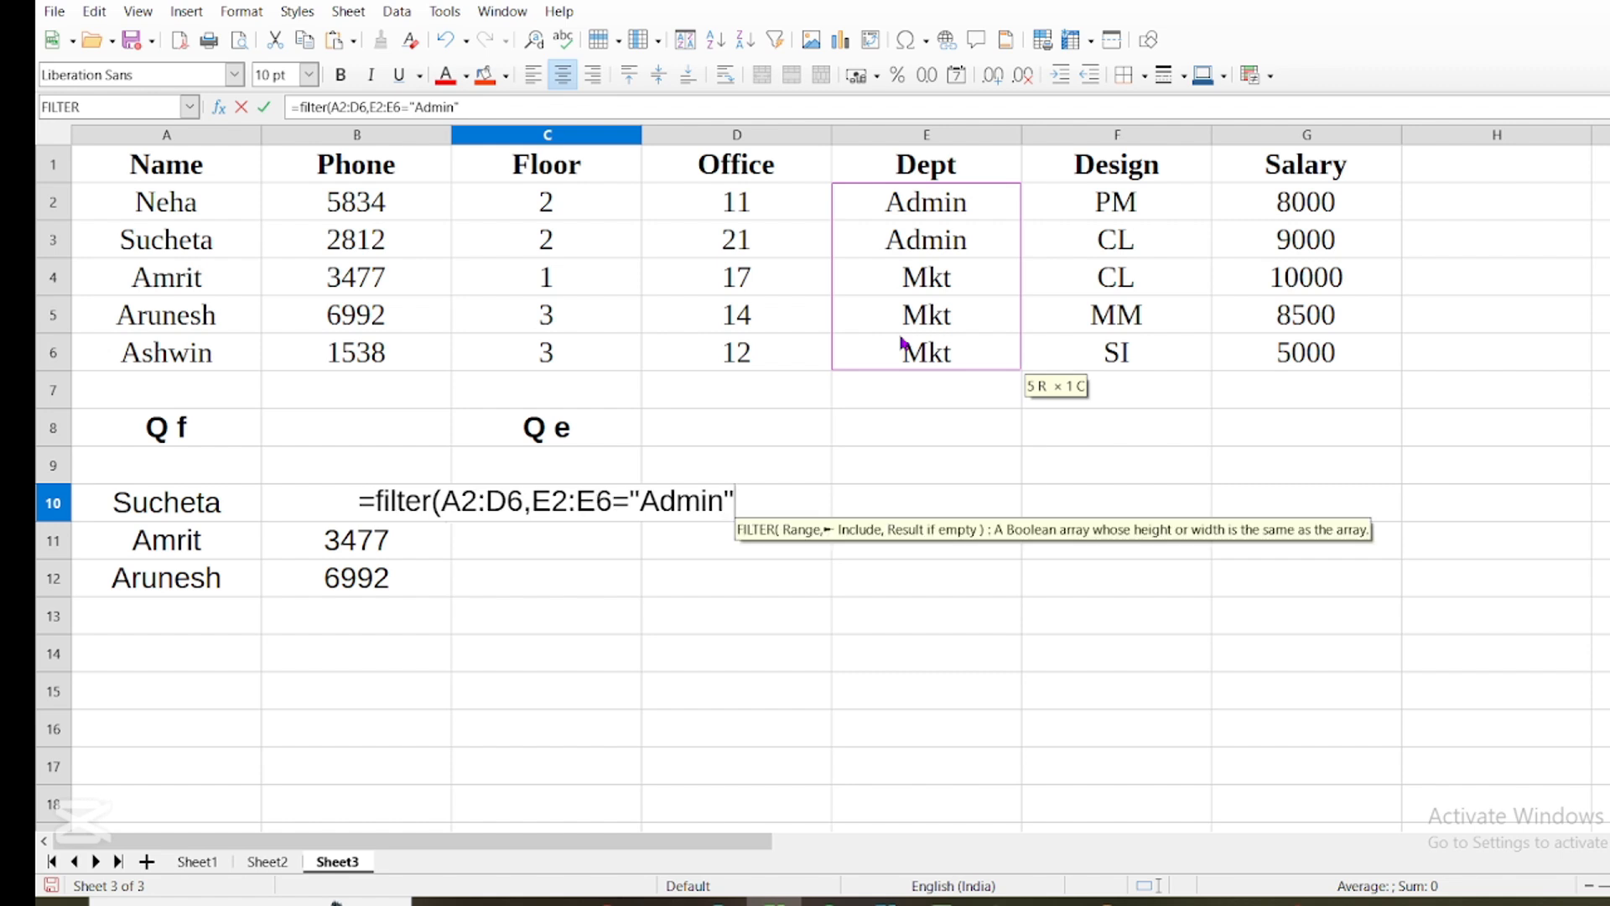
pyautogui.write(')')
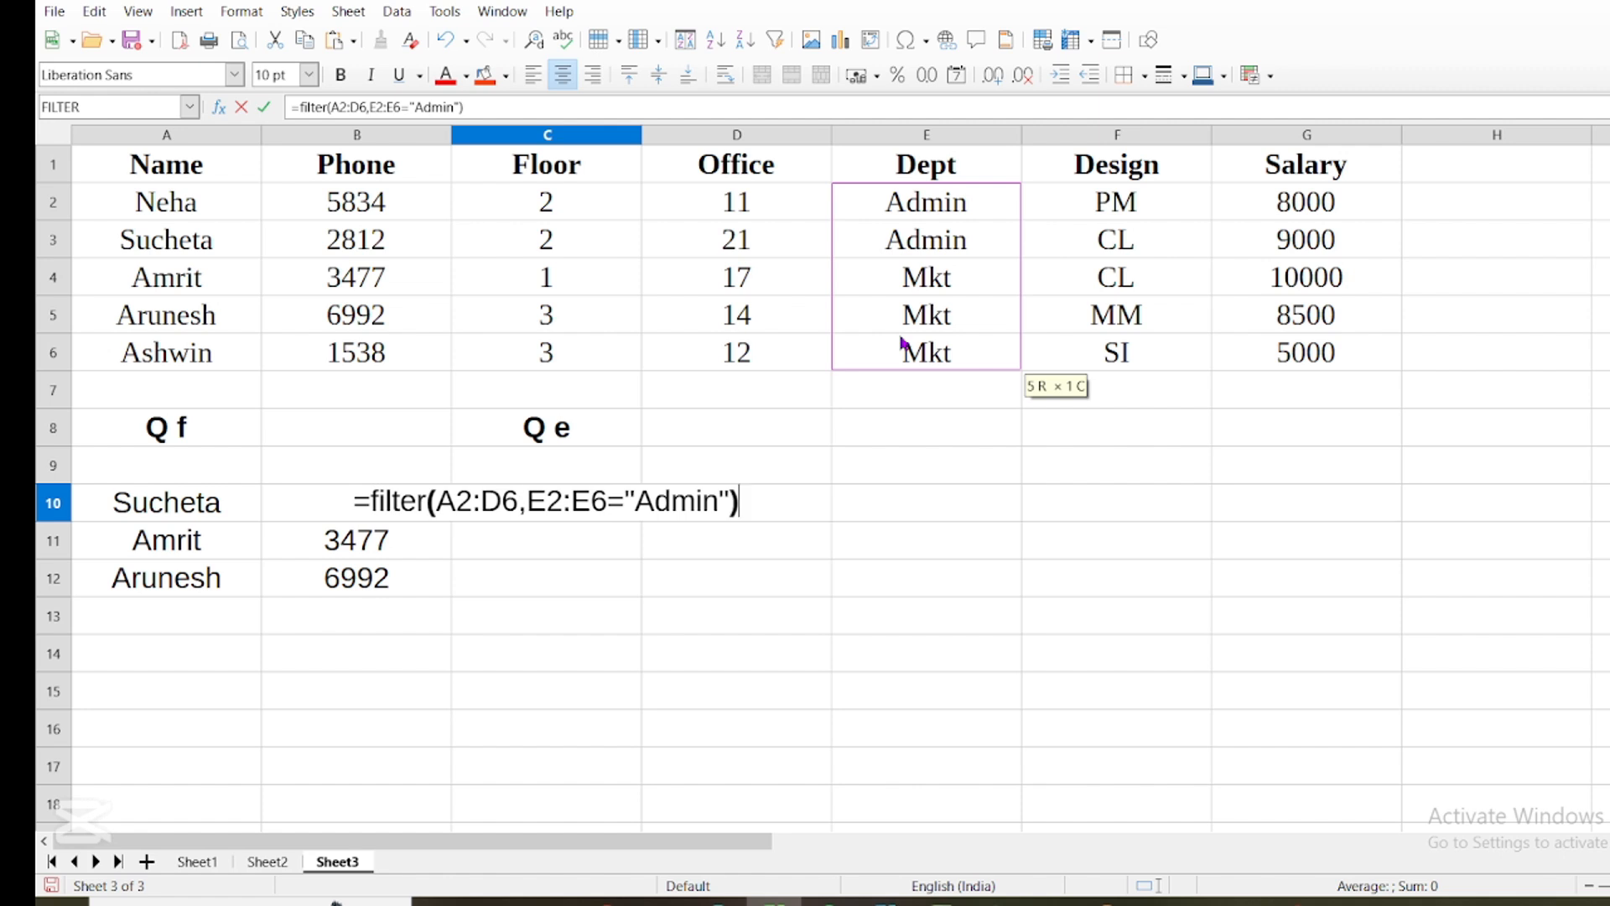
pyautogui.press('Return')
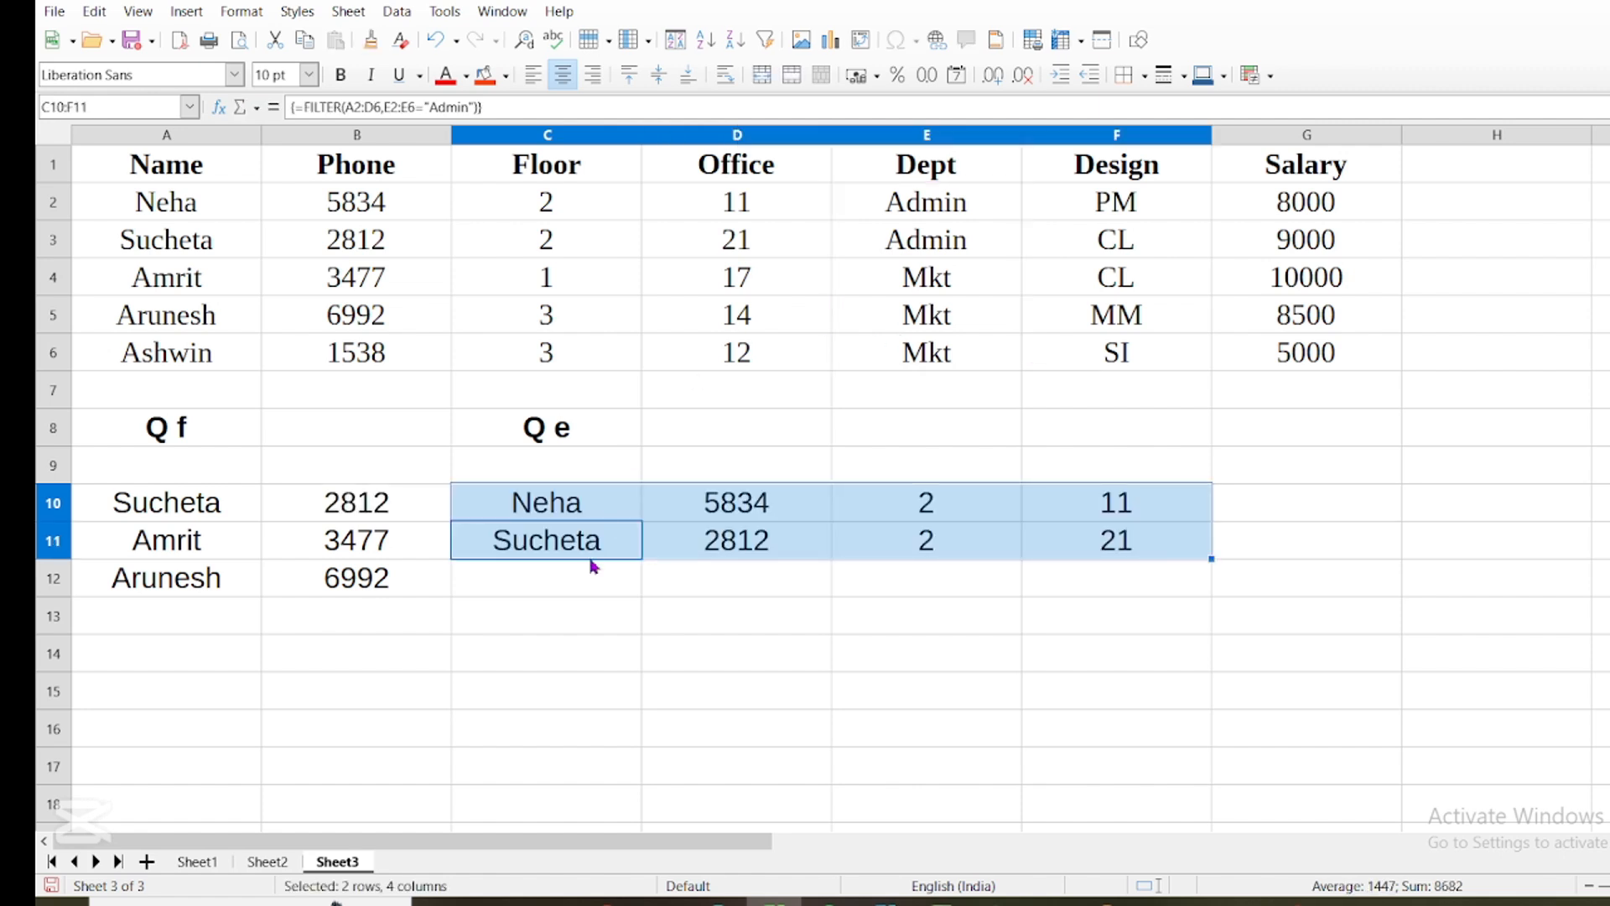
# - Add the label "Admin" in cell C9, above the filtered department rows
pyautogui.click(583, 589)
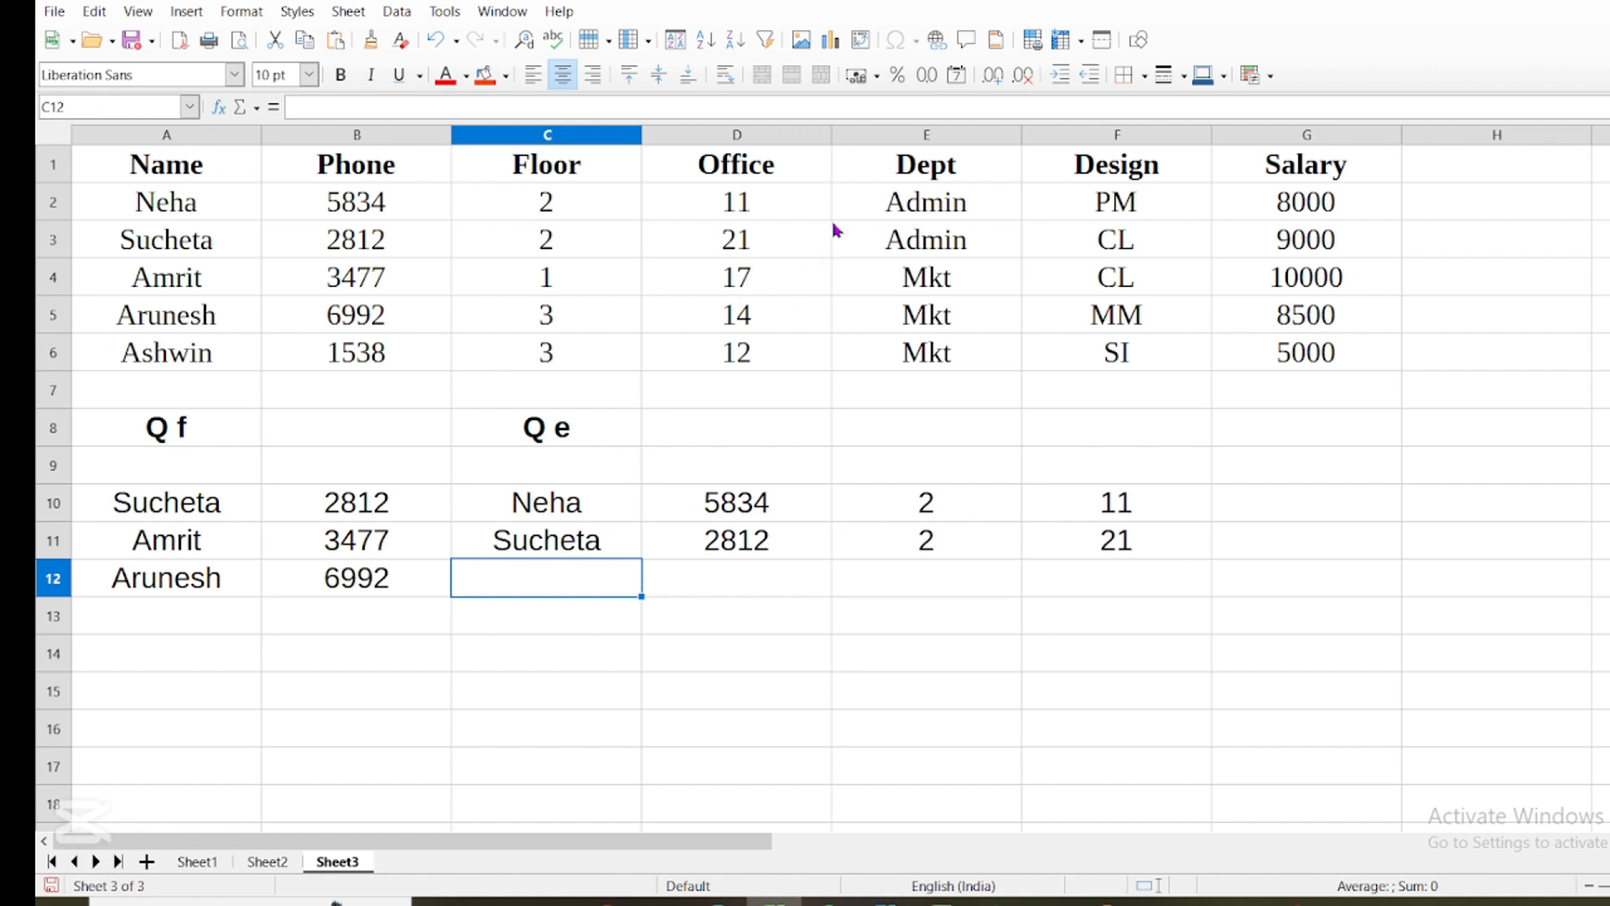
pyautogui.moveTo(873, 200); pyautogui.dragTo(873, 237)
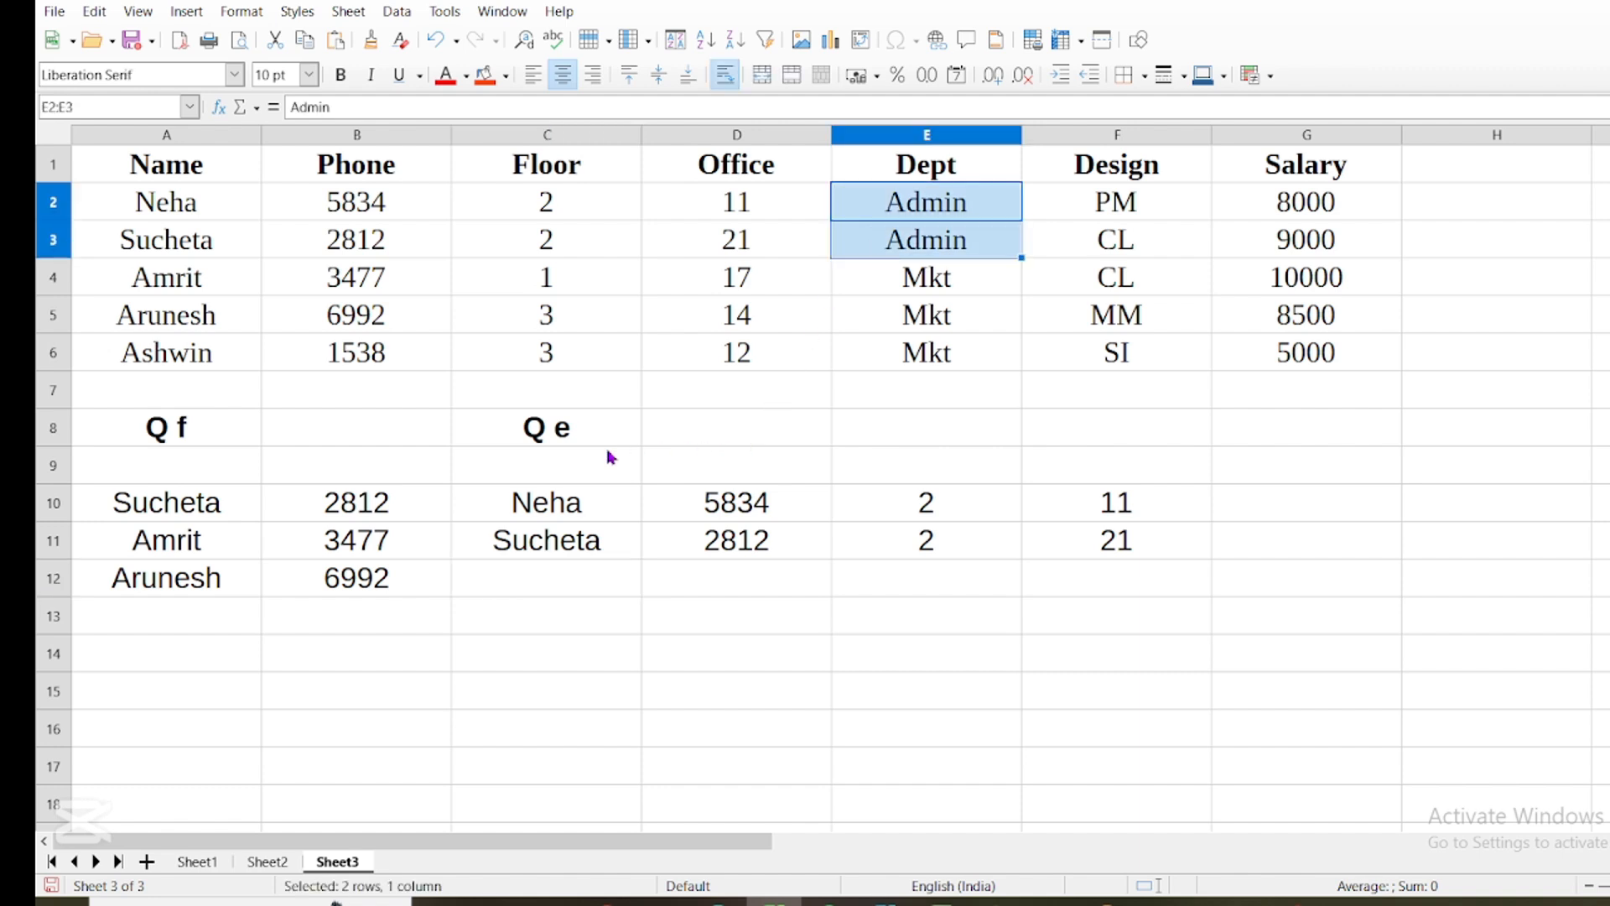
pyautogui.click(578, 461)
pyautogui.write('Admin')
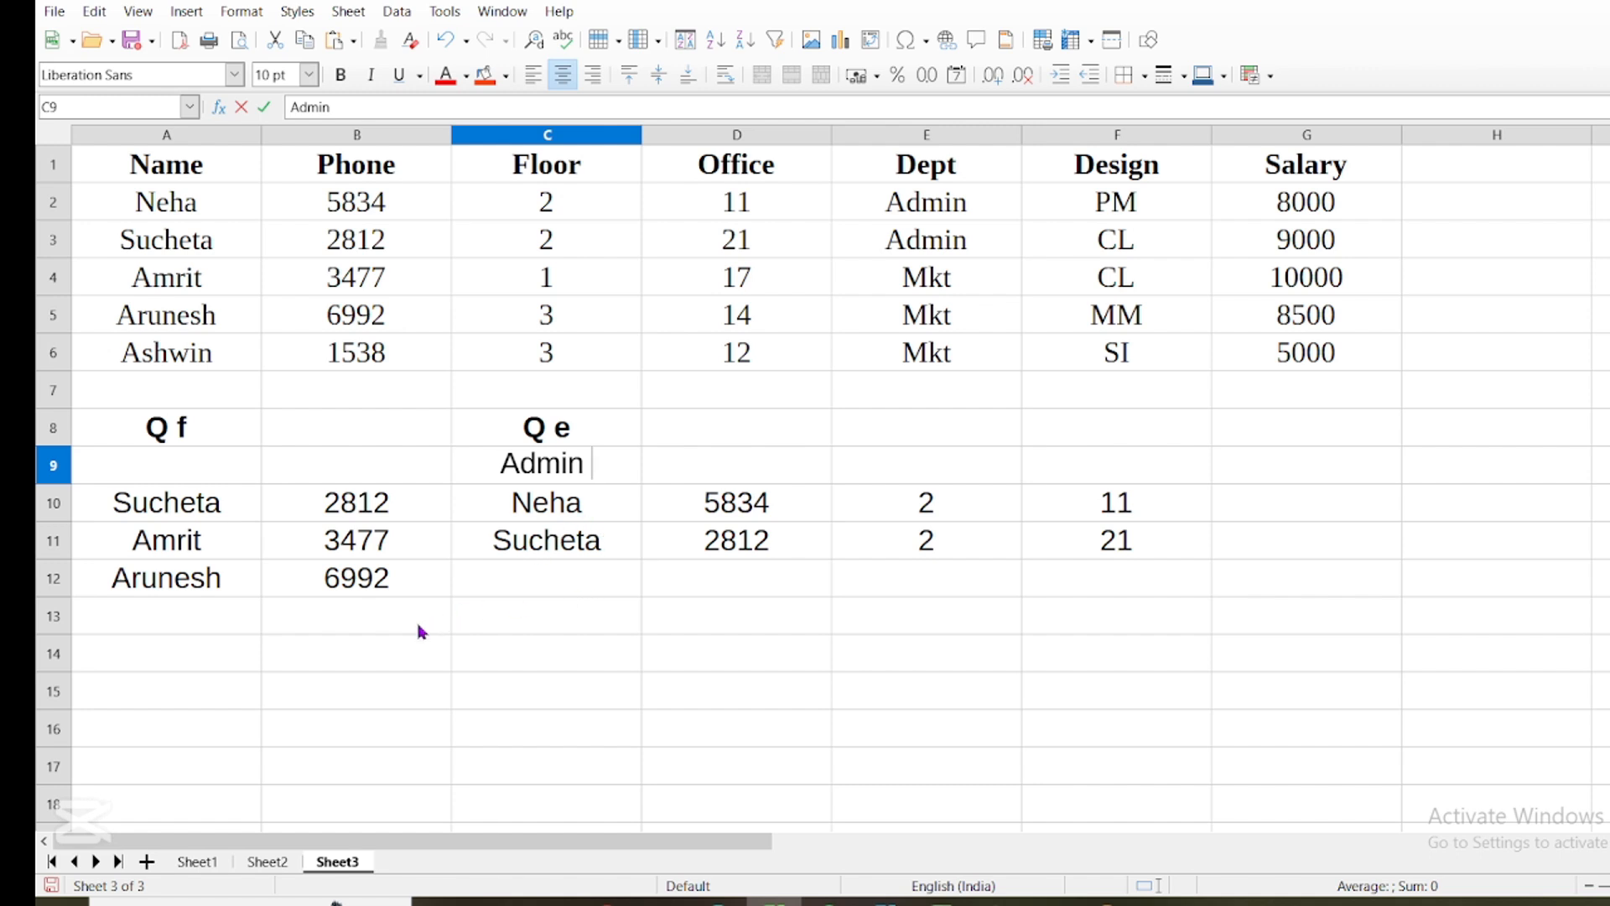
# - Enter the label "Q D" in cell A14
pyautogui.click(191, 663)
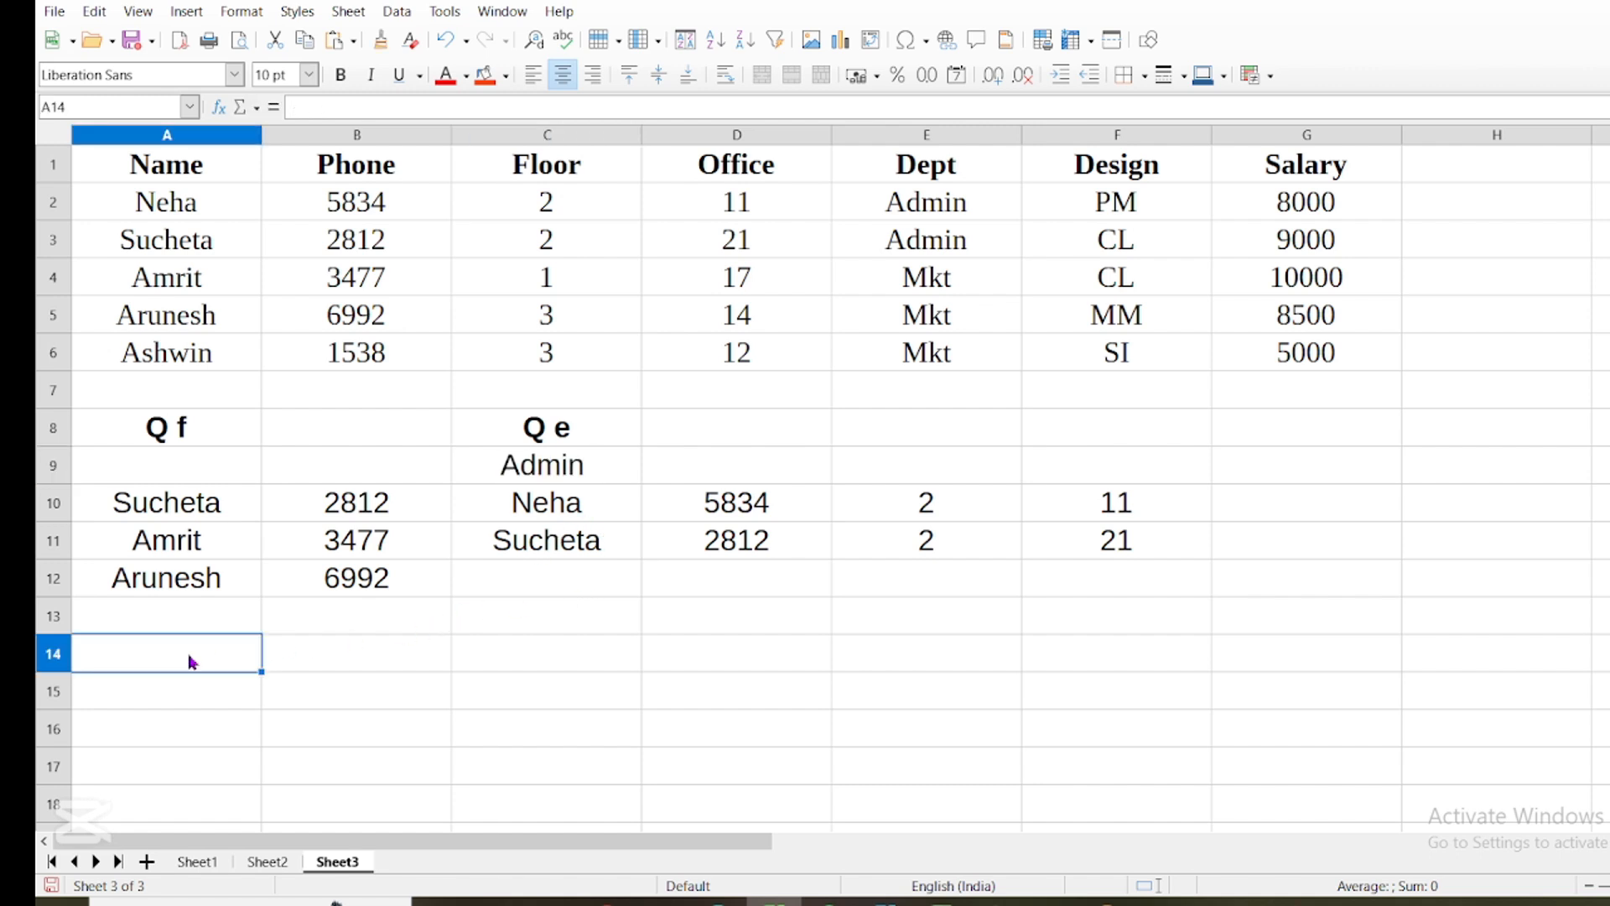
pyautogui.write('Qd')
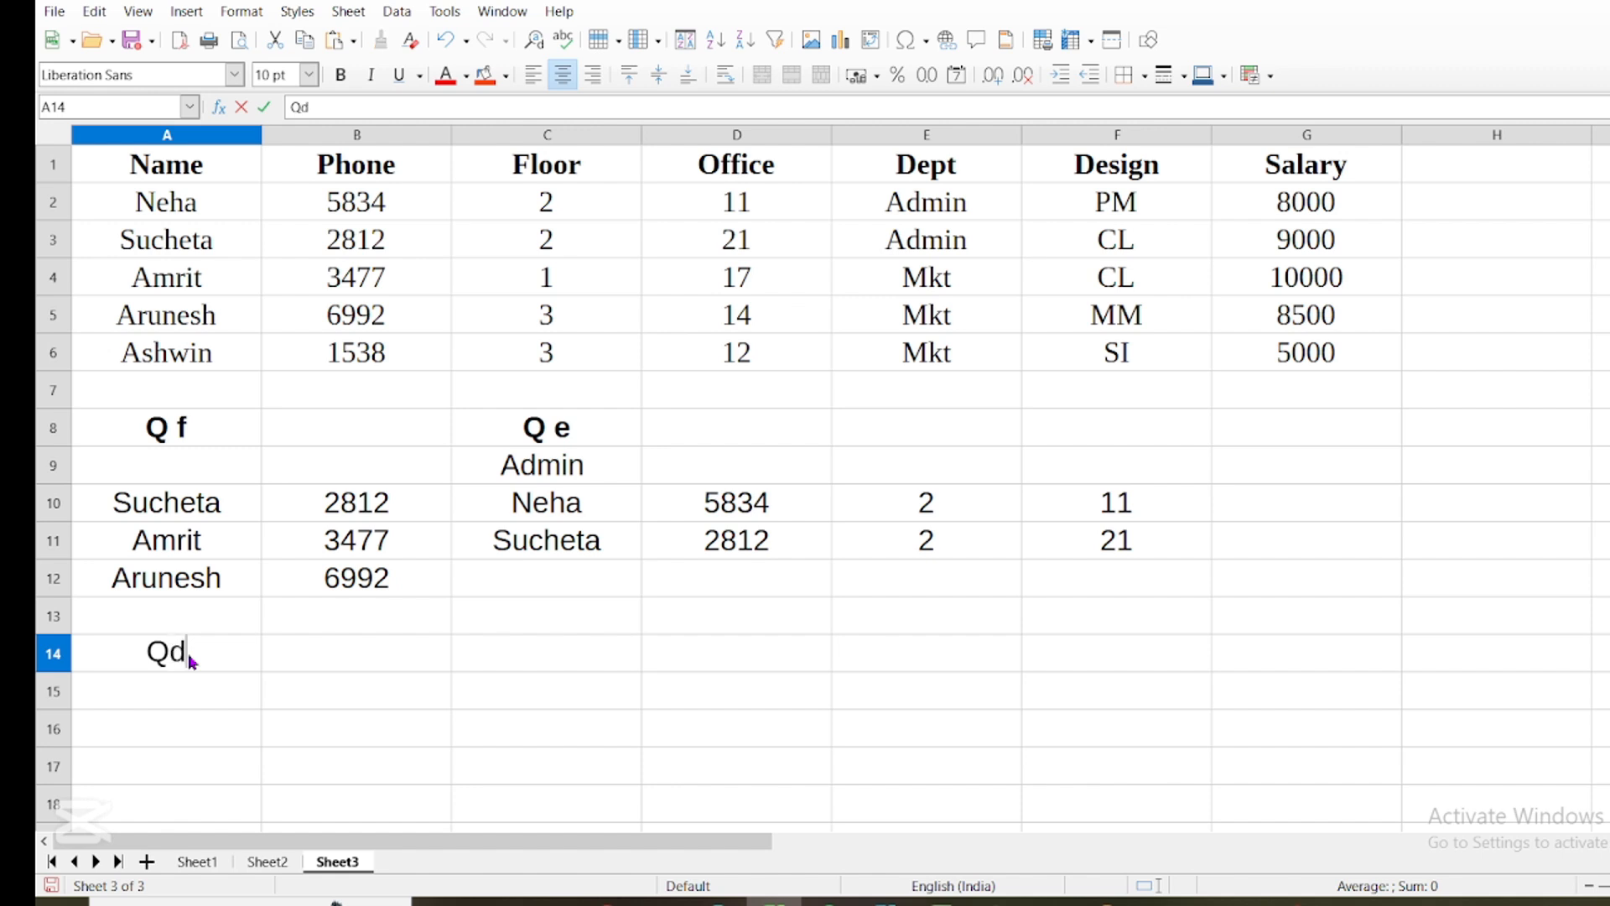
pyautogui.press('BackSpace')
pyautogui.write('D')
pyautogui.press('Return')
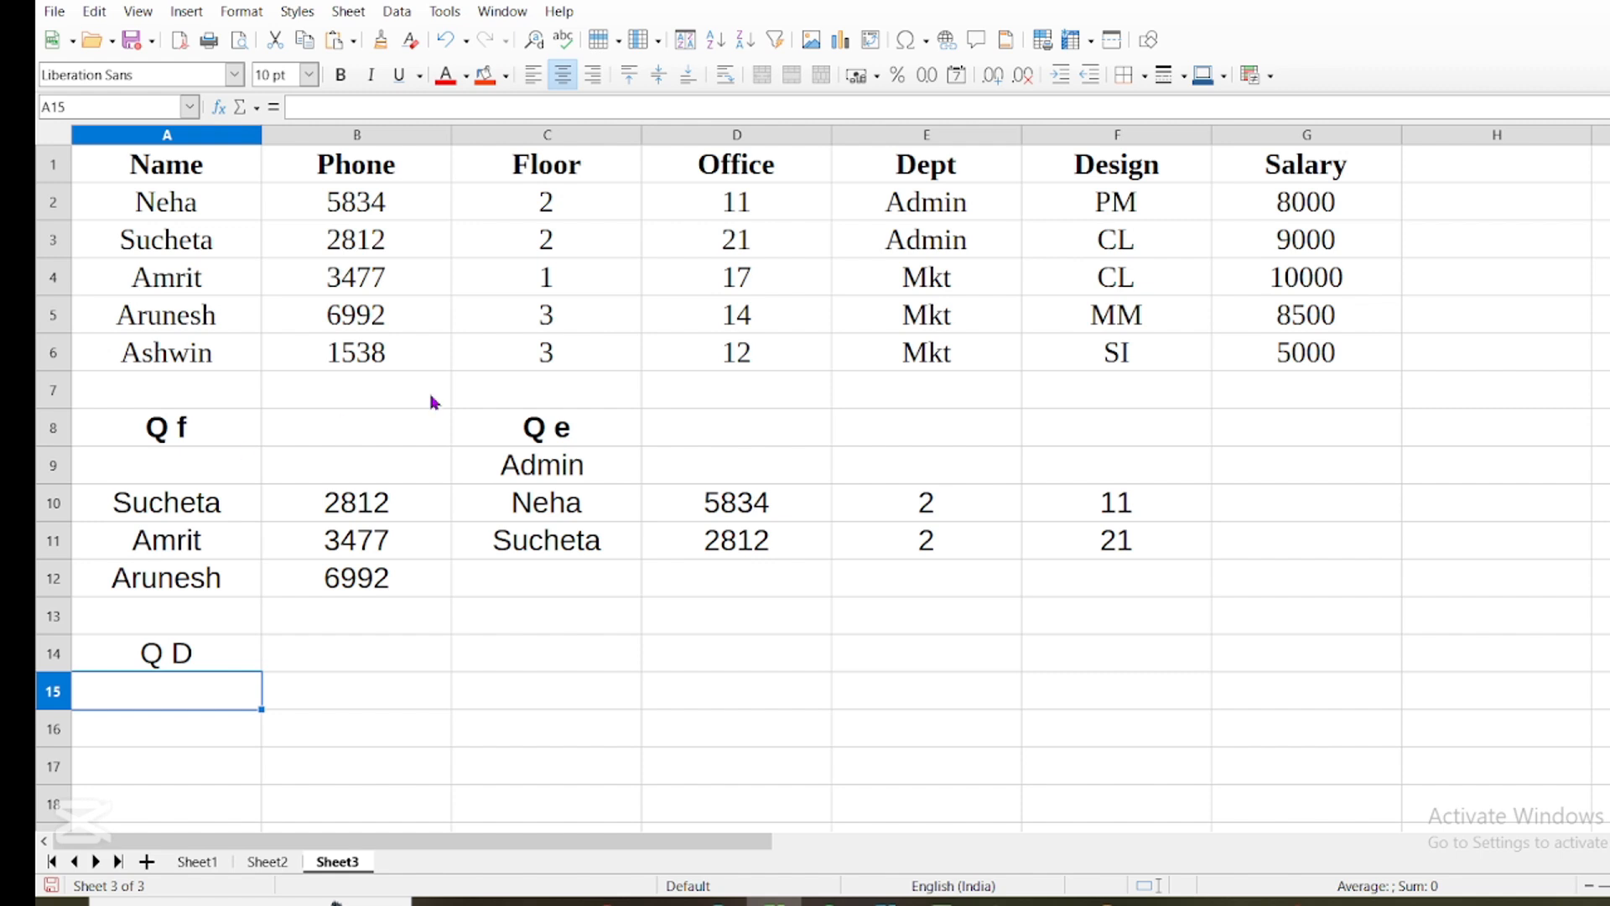
# - Start a FILTER formula in cell A15 with the name and phone data A2:B6 as its range
pyautogui.moveTo(565, 223); pyautogui.dragTo(567, 355)
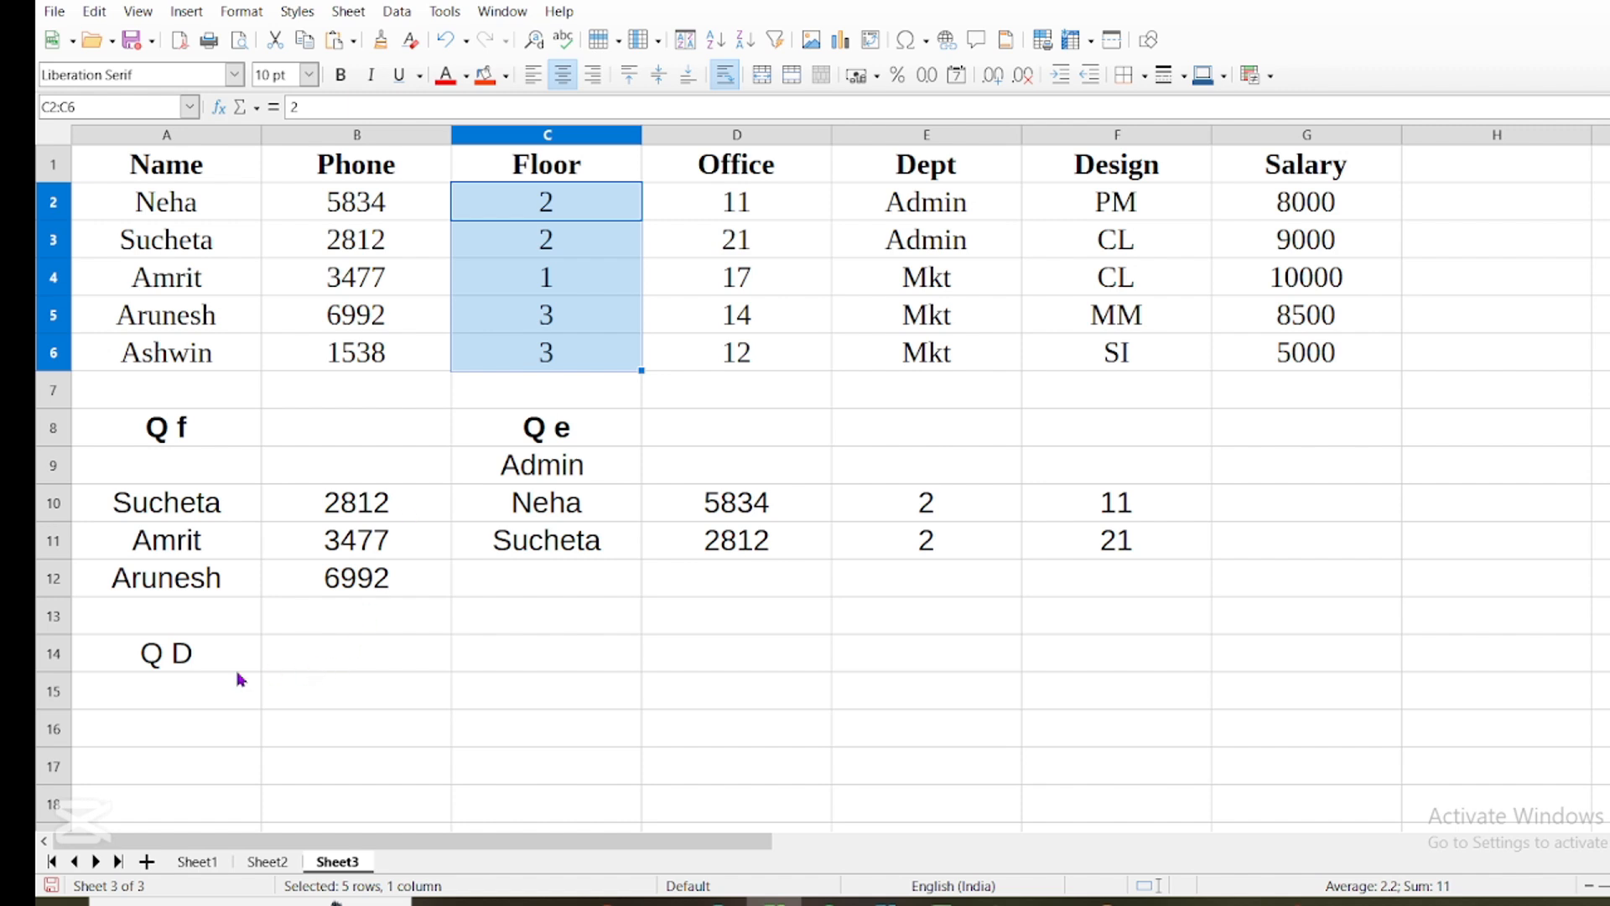
pyautogui.click(179, 703)
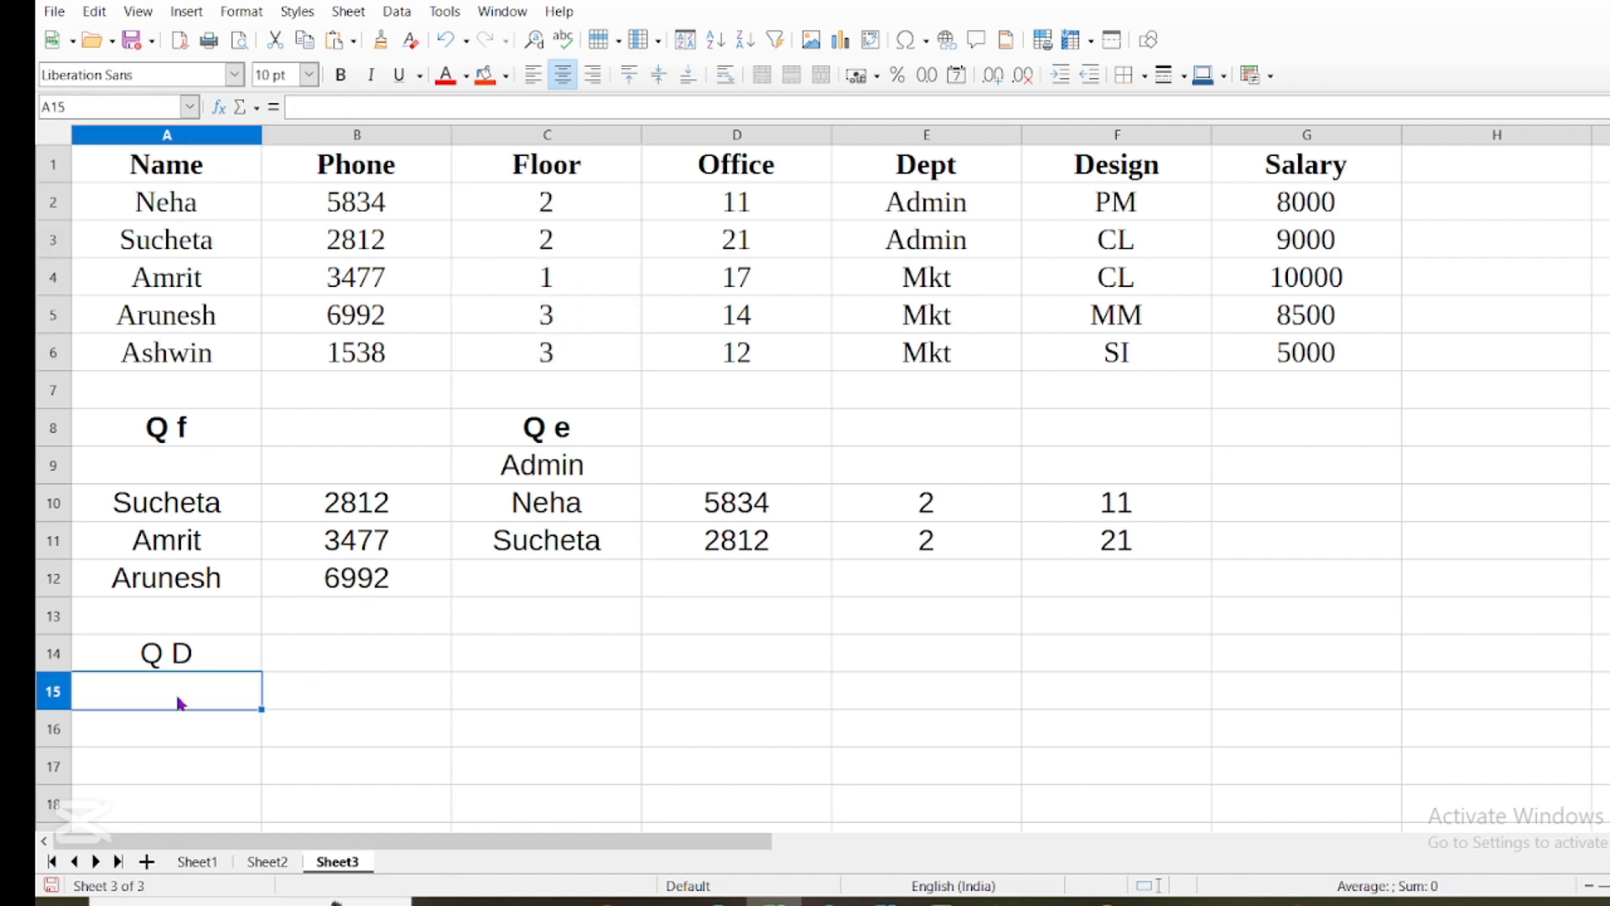
pyautogui.write('=')
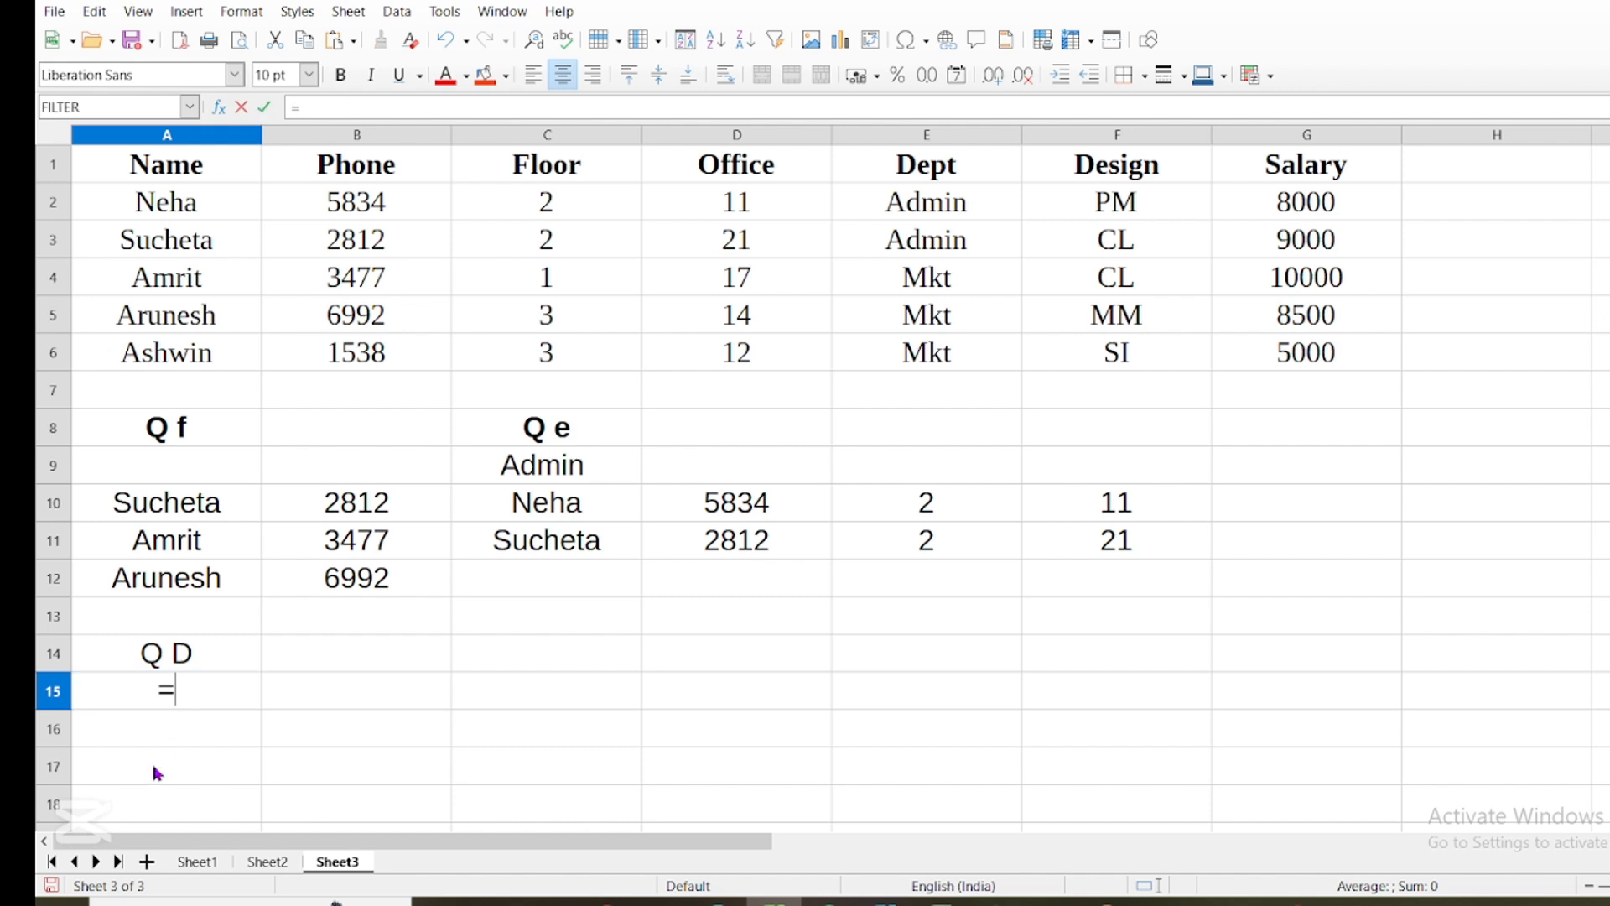
pyautogui.write('filter')
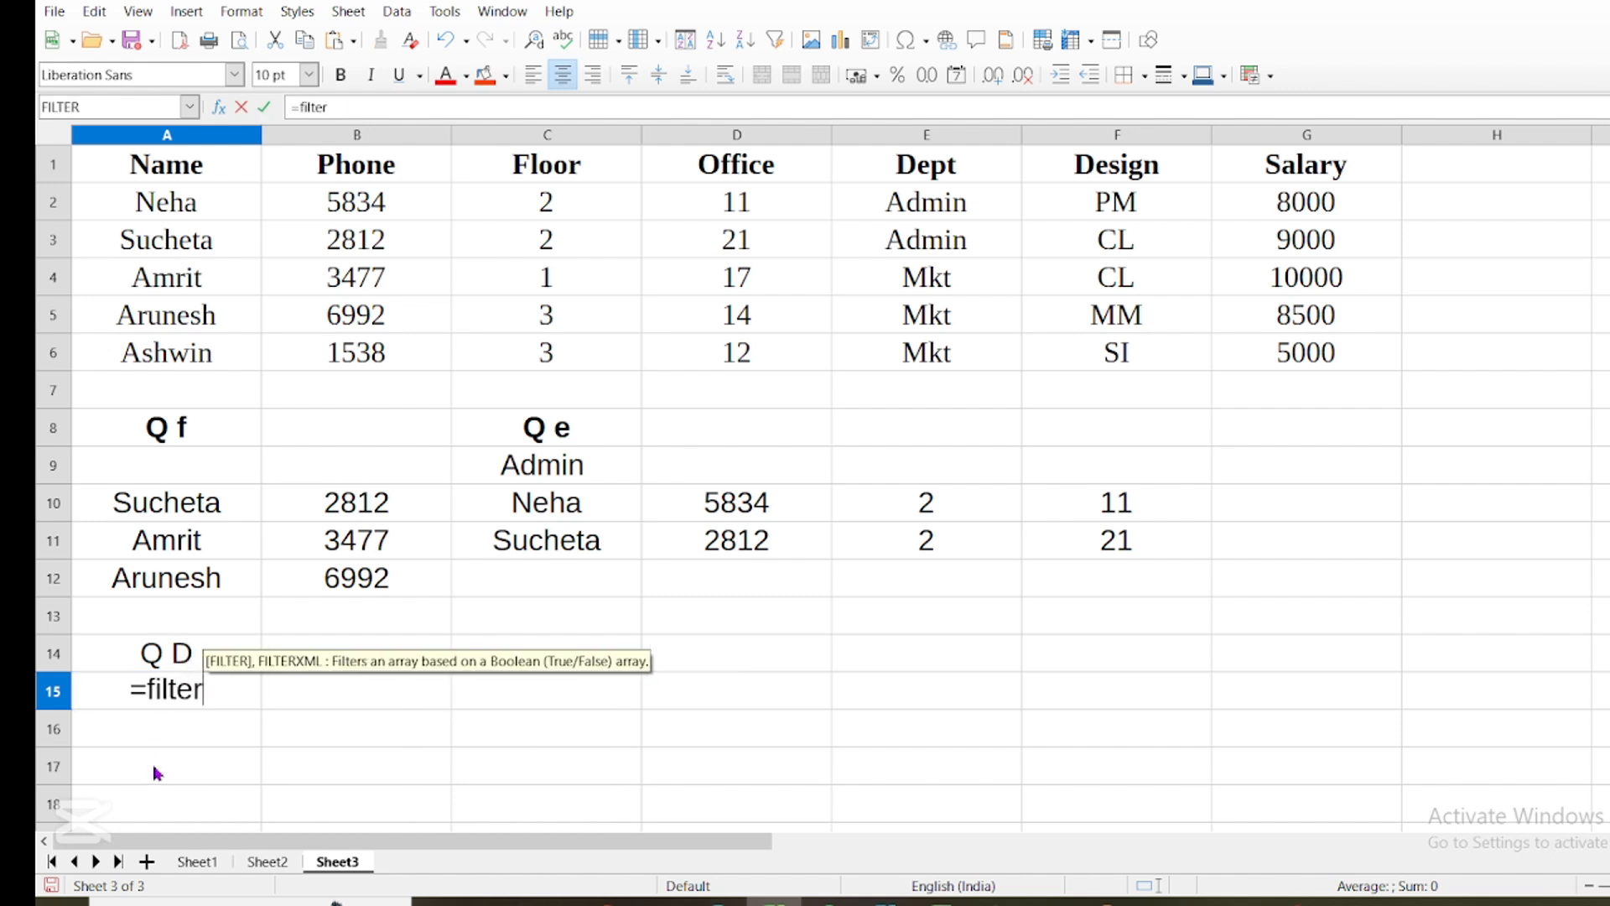
pyautogui.write('(')
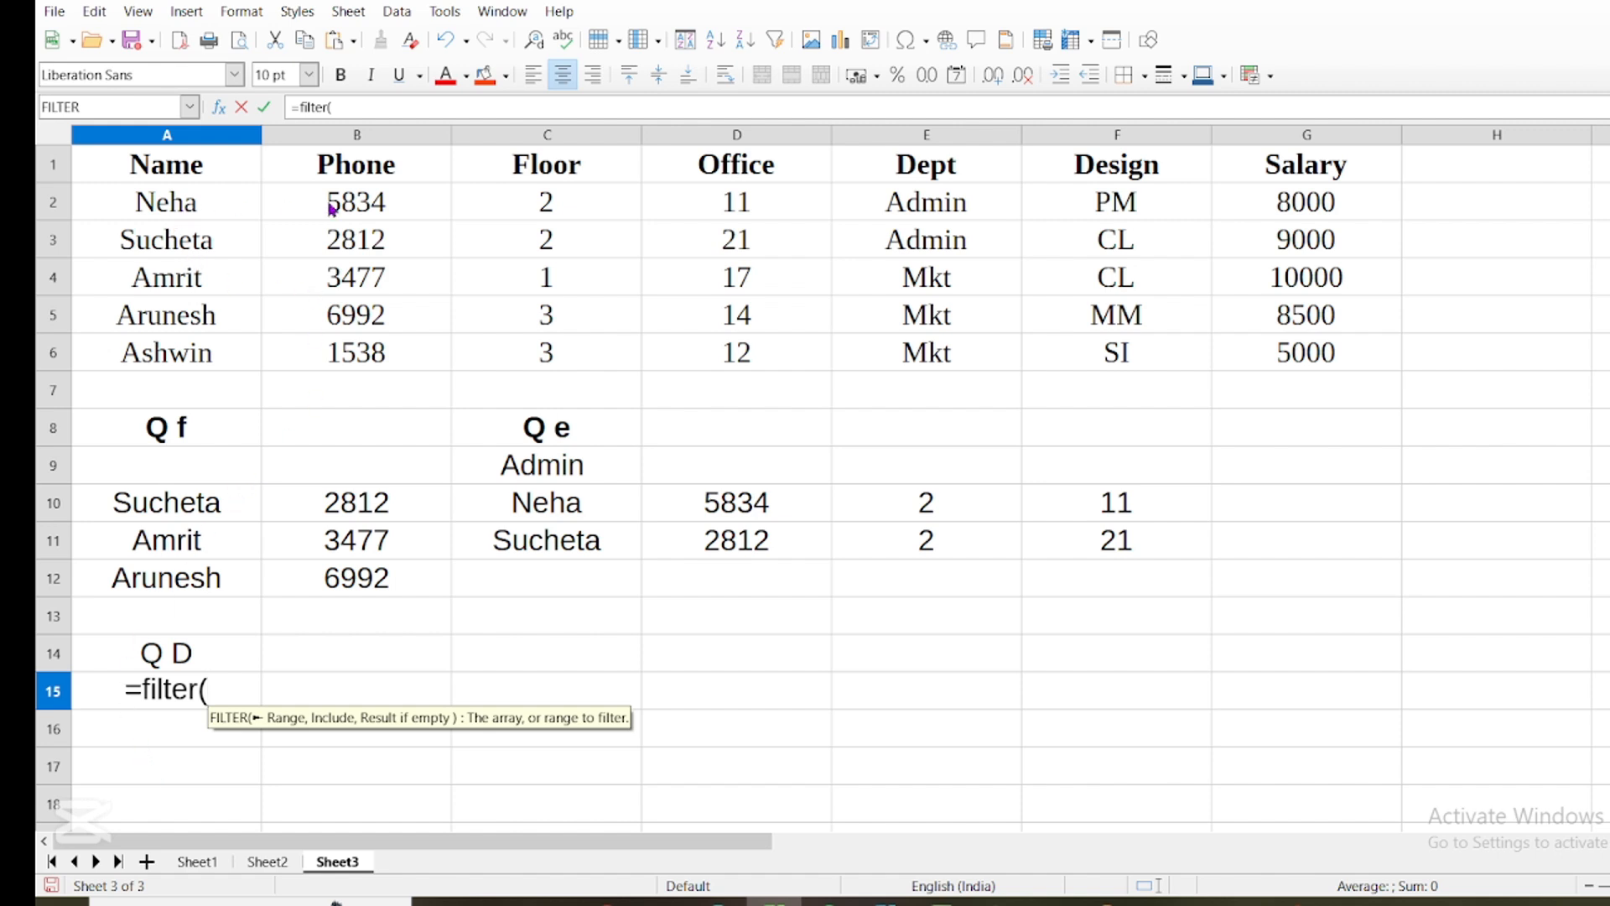
pyautogui.moveTo(139, 204); pyautogui.dragTo(336, 369)
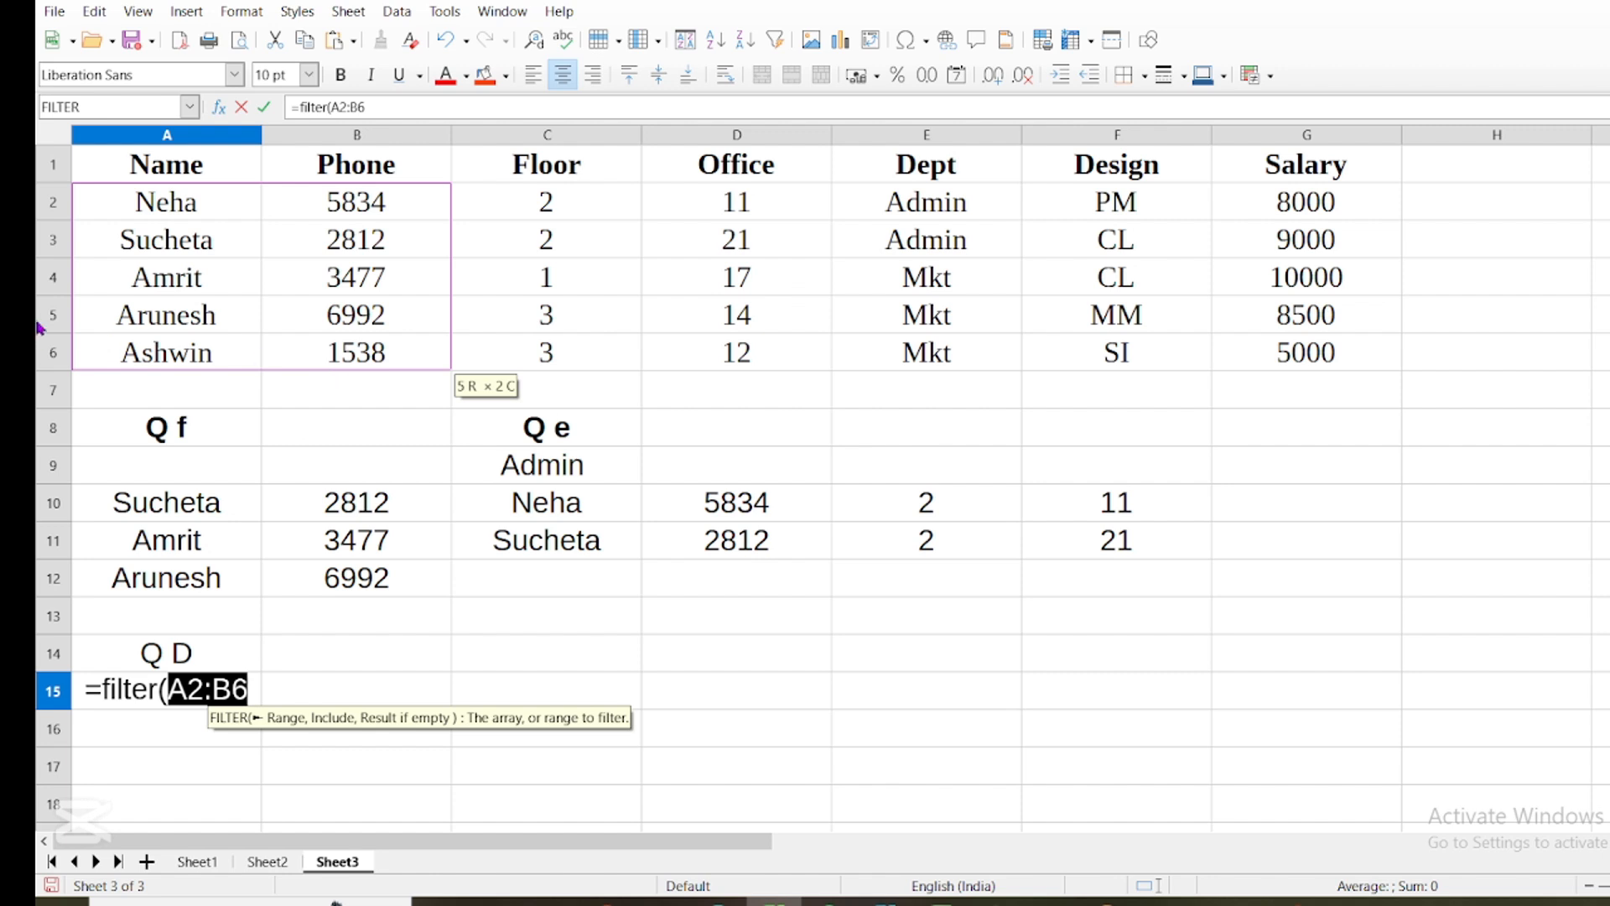
pyautogui.write(',')
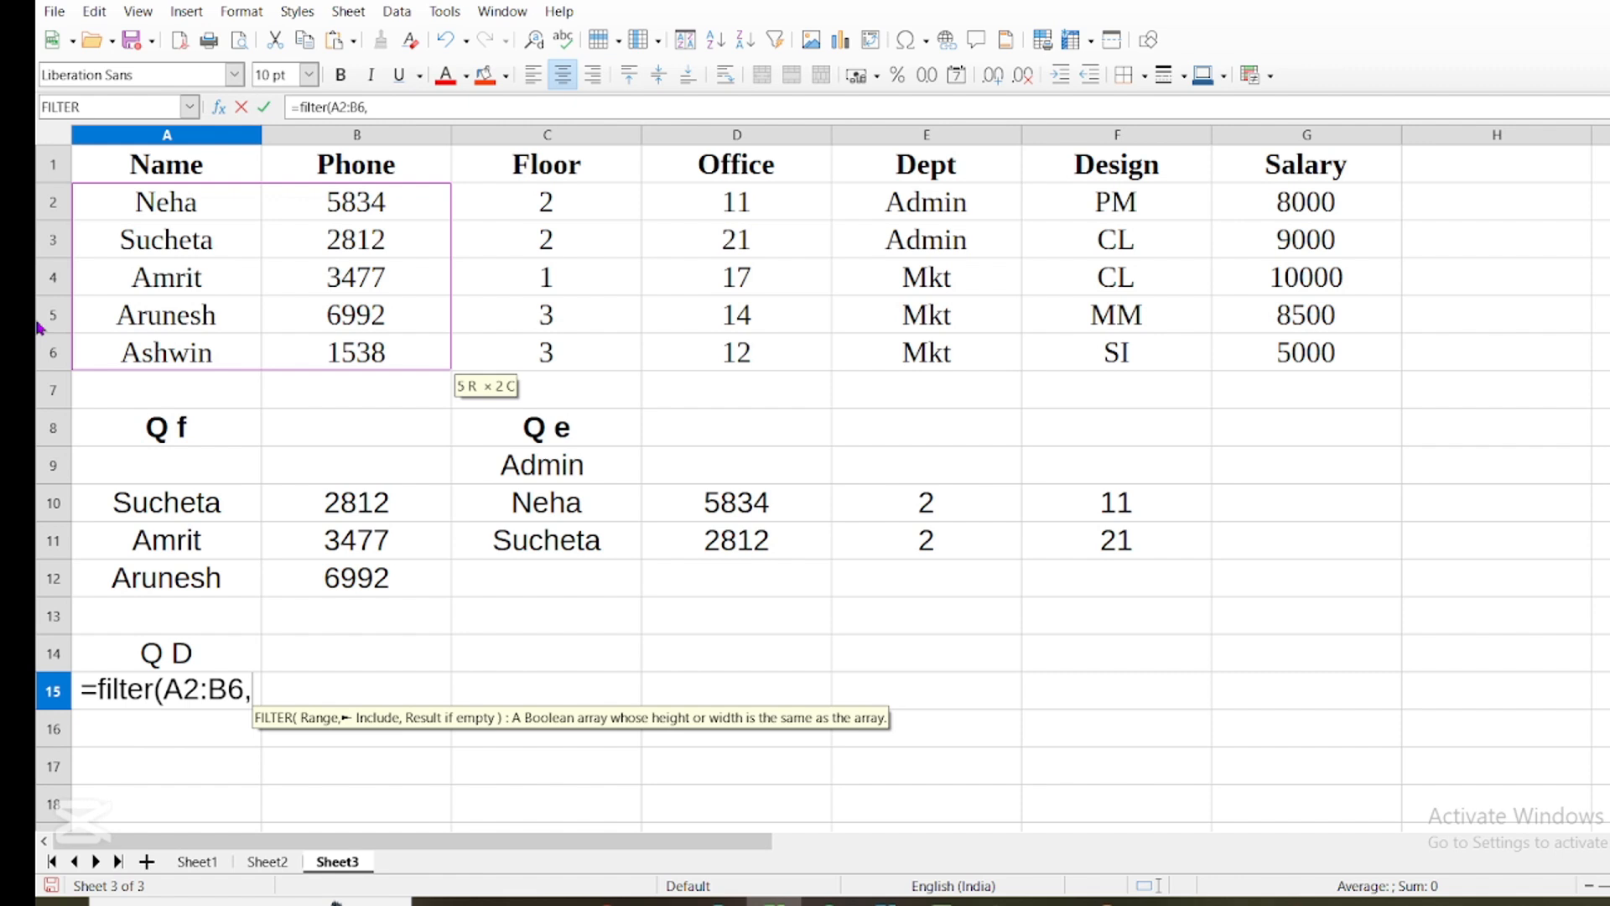
# - Add the bracketed minimum-floor condition (C2:C6>=2) to the A15 FILTER formula
pyautogui.write('(')
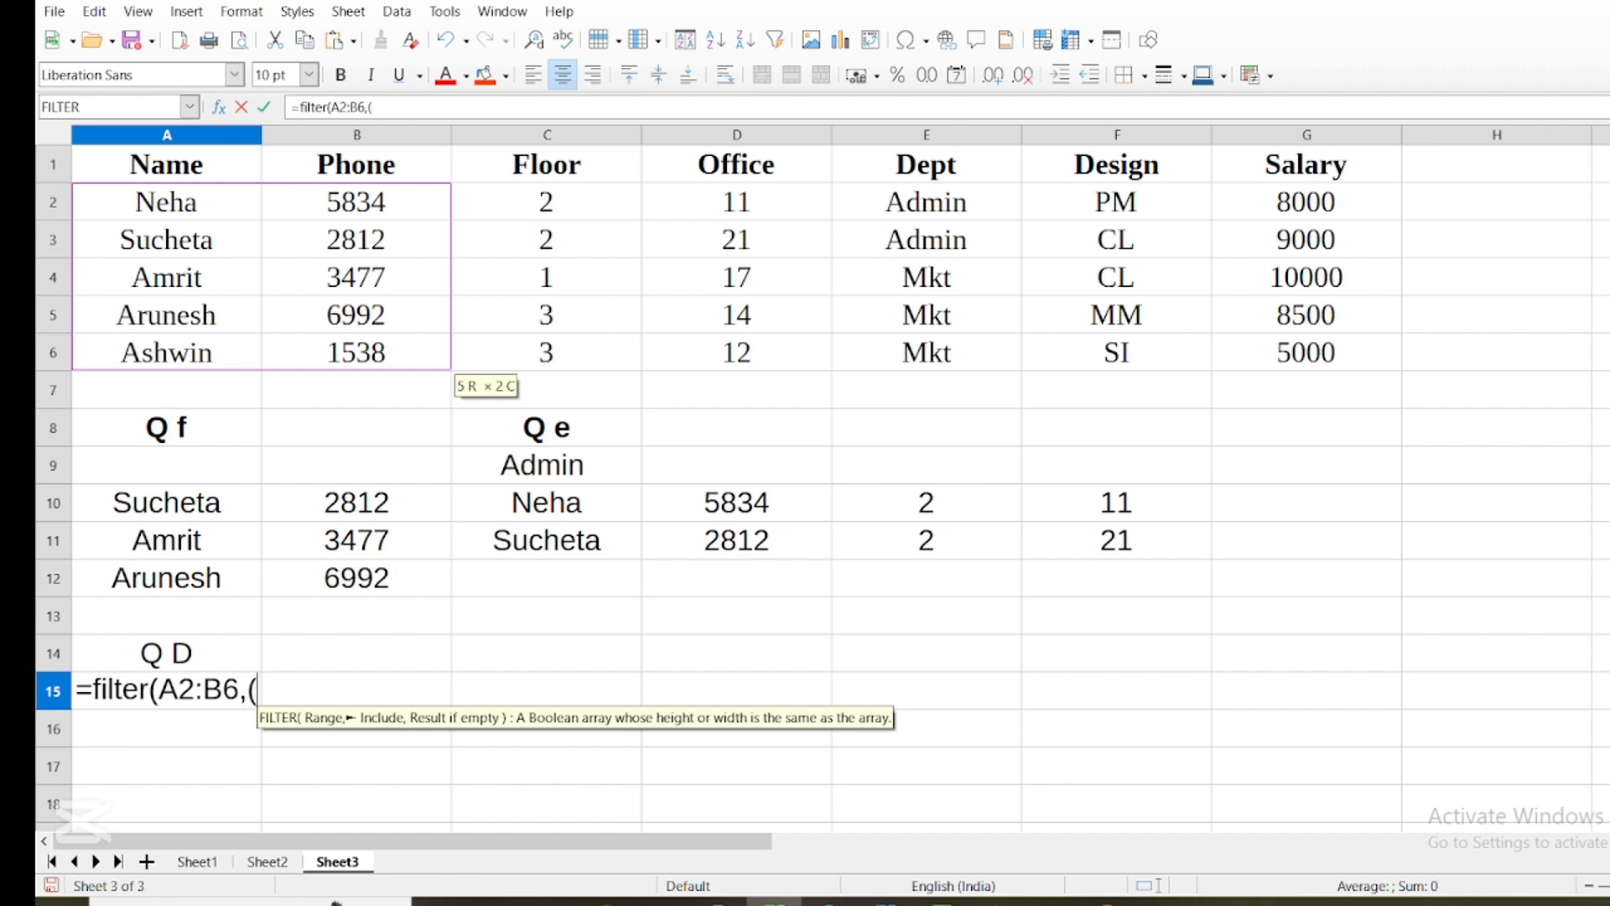
pyautogui.moveTo(484, 199); pyautogui.dragTo(505, 351)
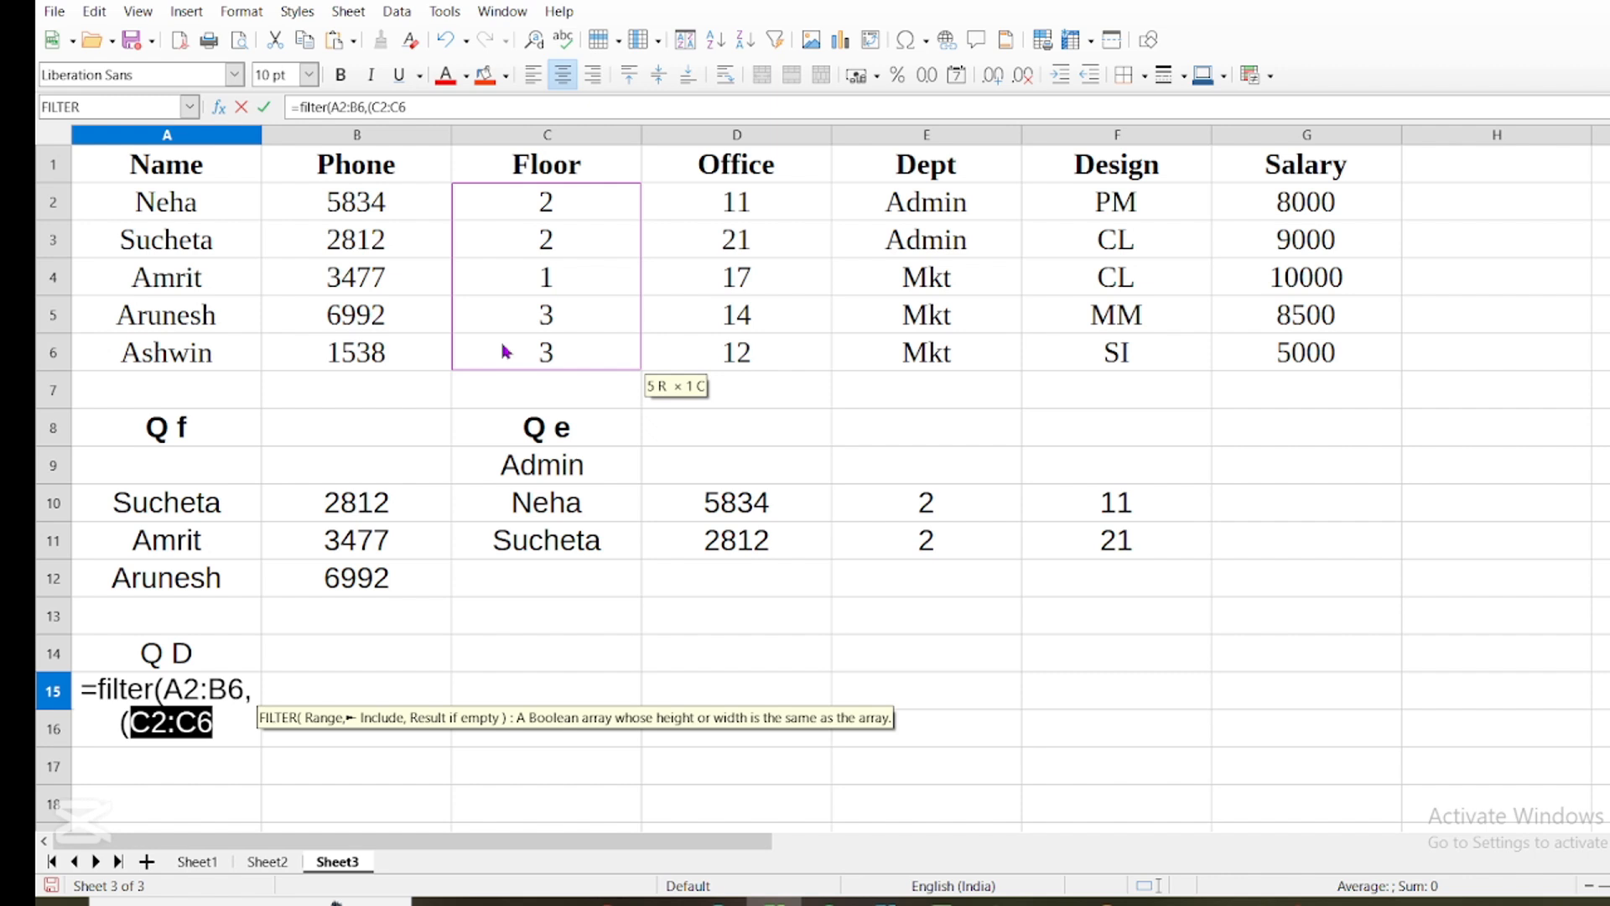
pyautogui.write('>')
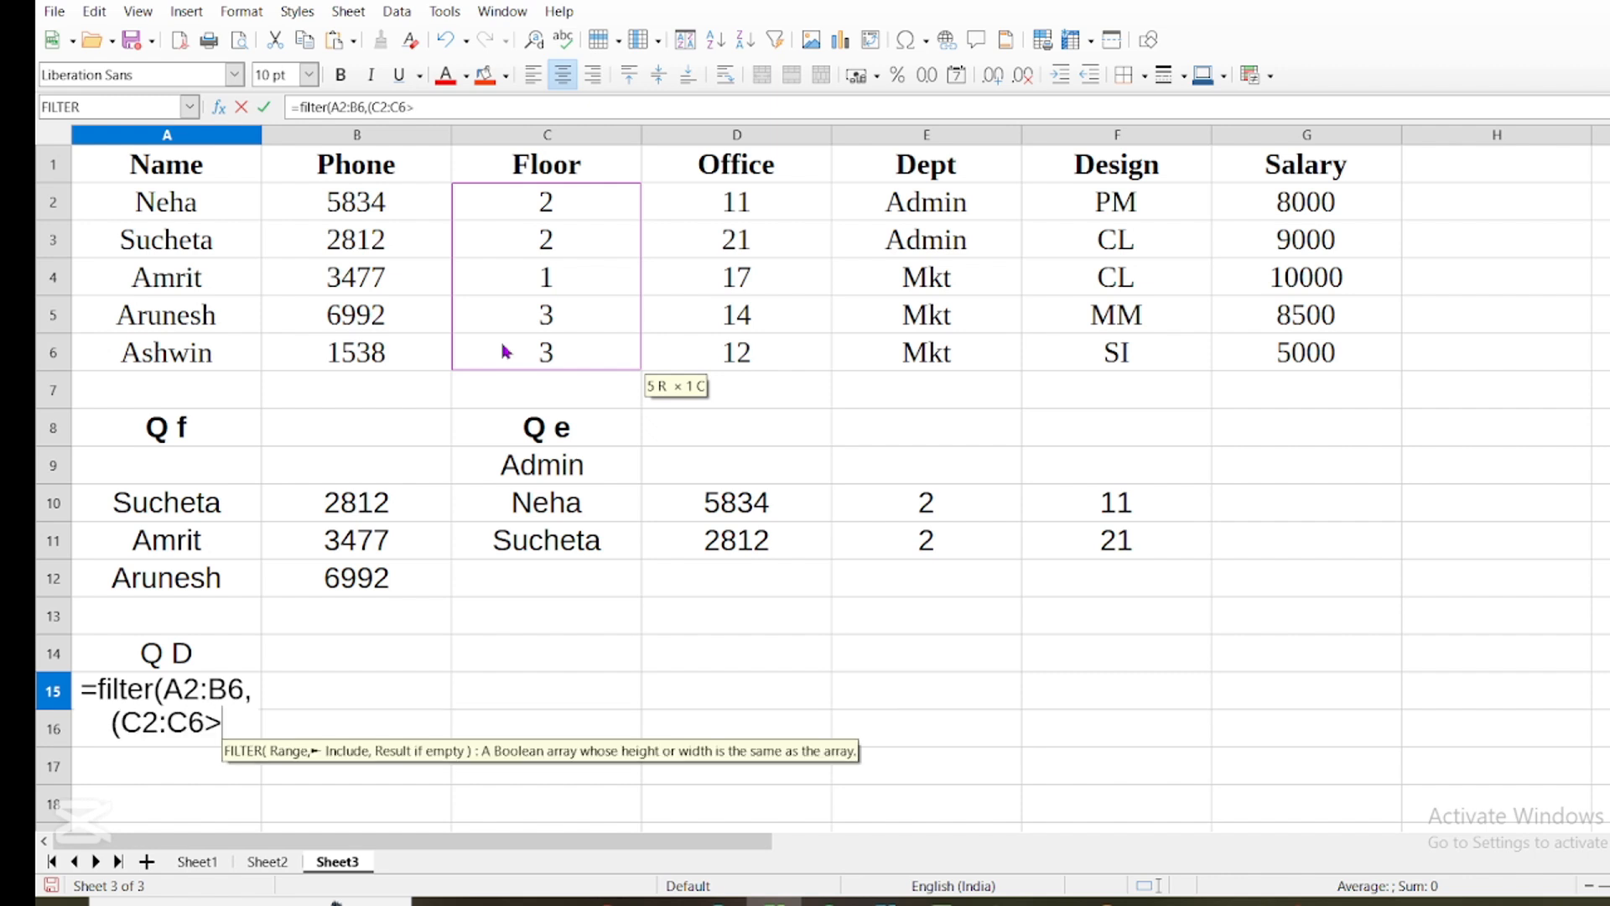
pyautogui.write('=2')
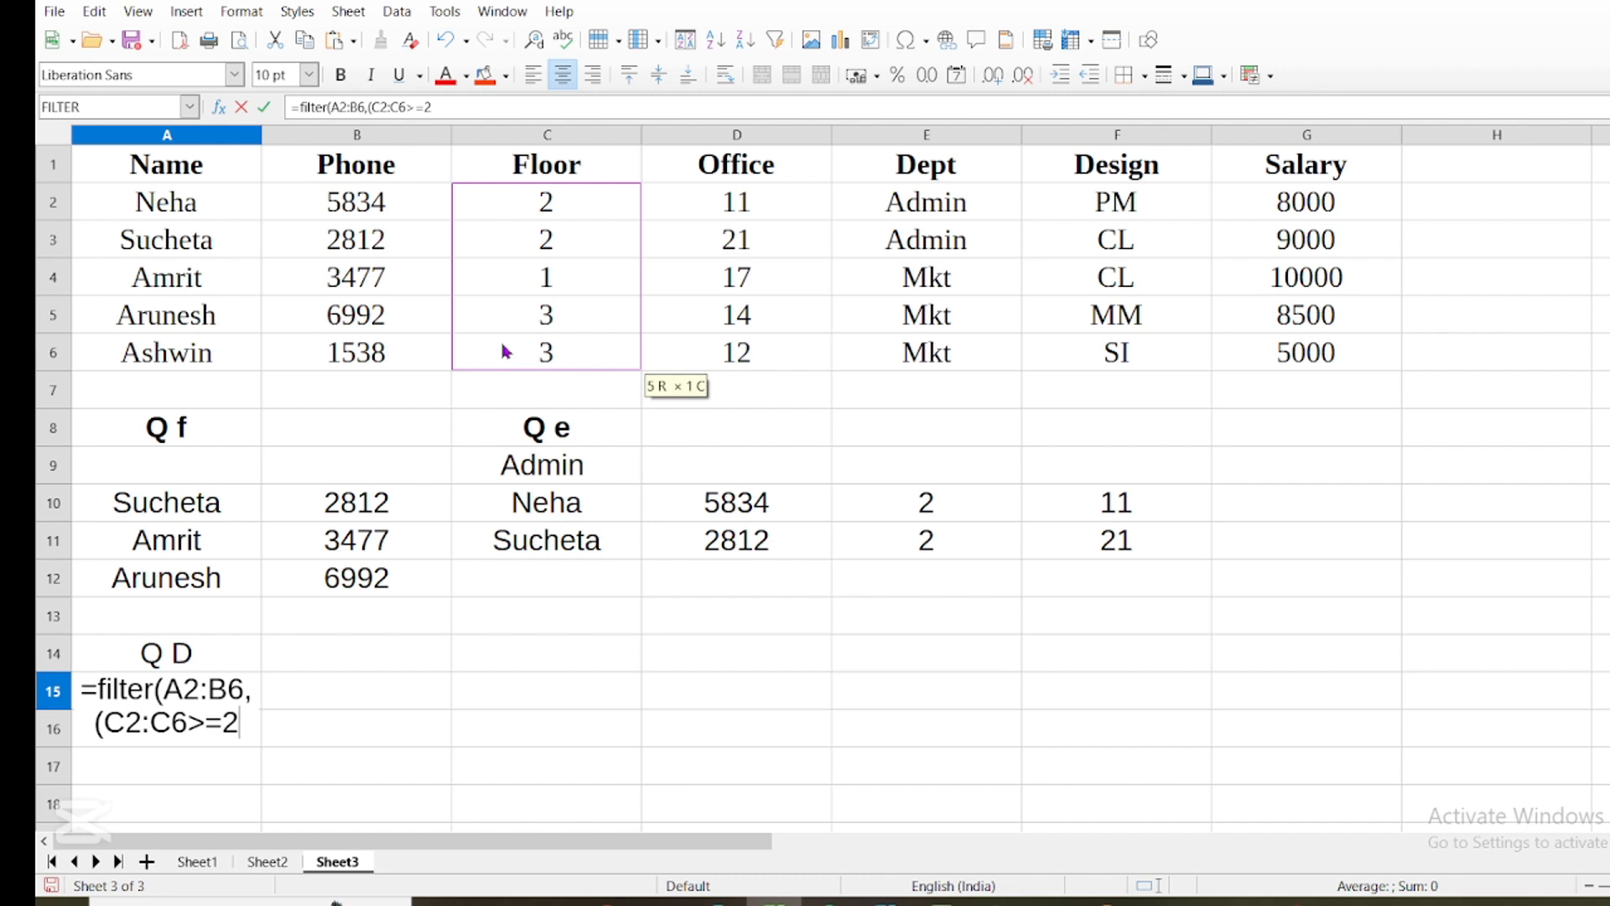
pyautogui.write(')')
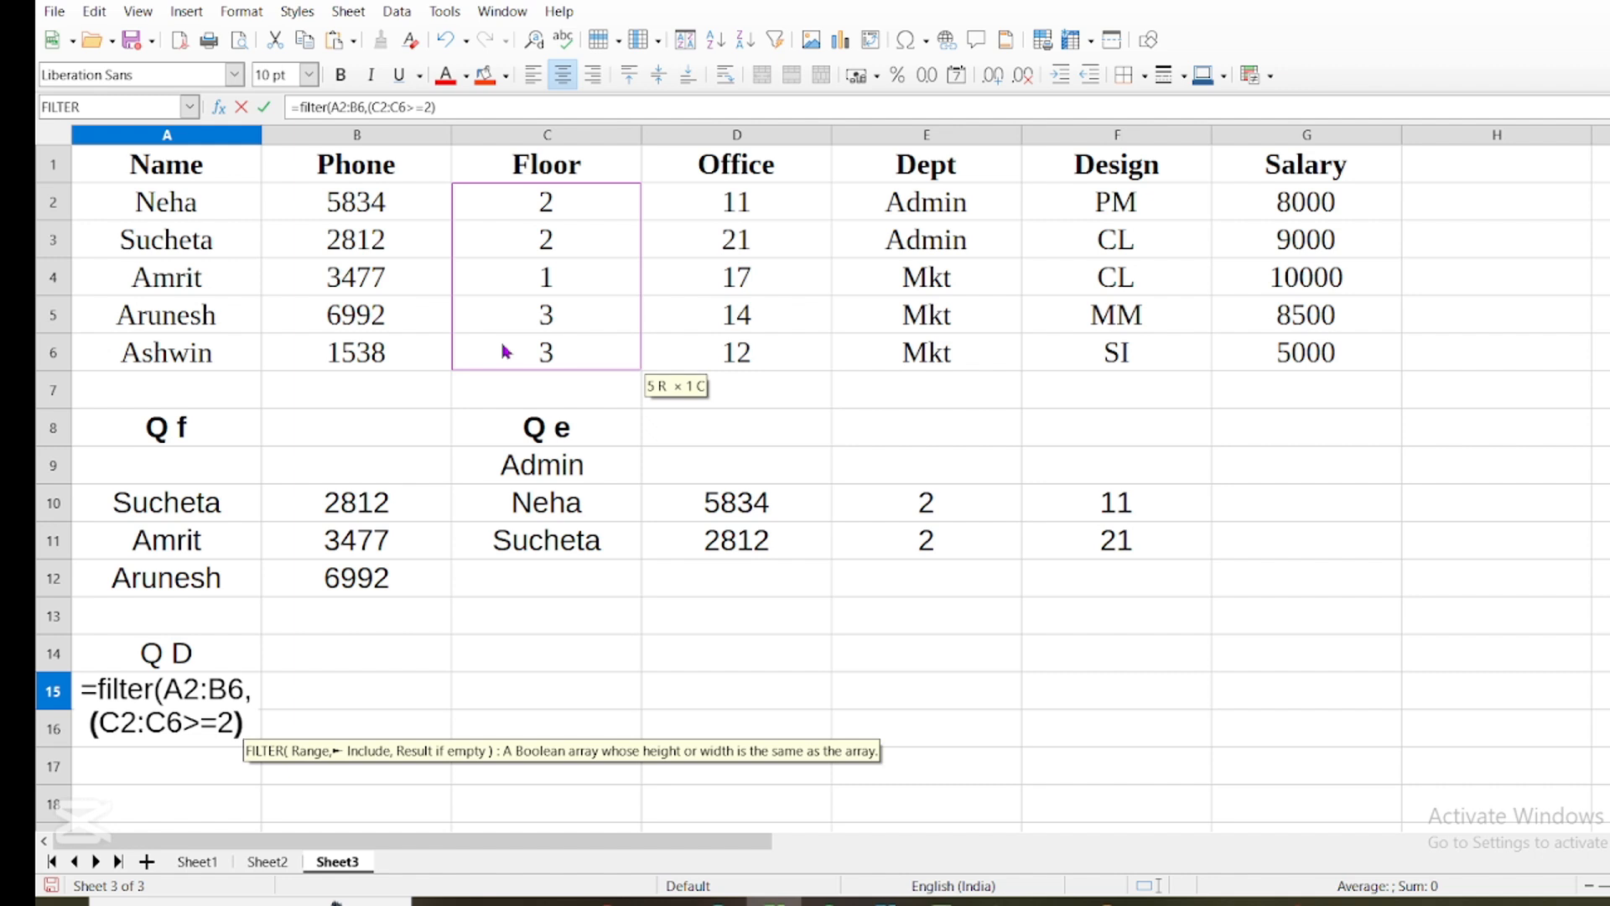
# - Multiply the A15 condition by the maximum-floor condition (C2:C6<=4) and enter it as an array formula
pyautogui.write('*')
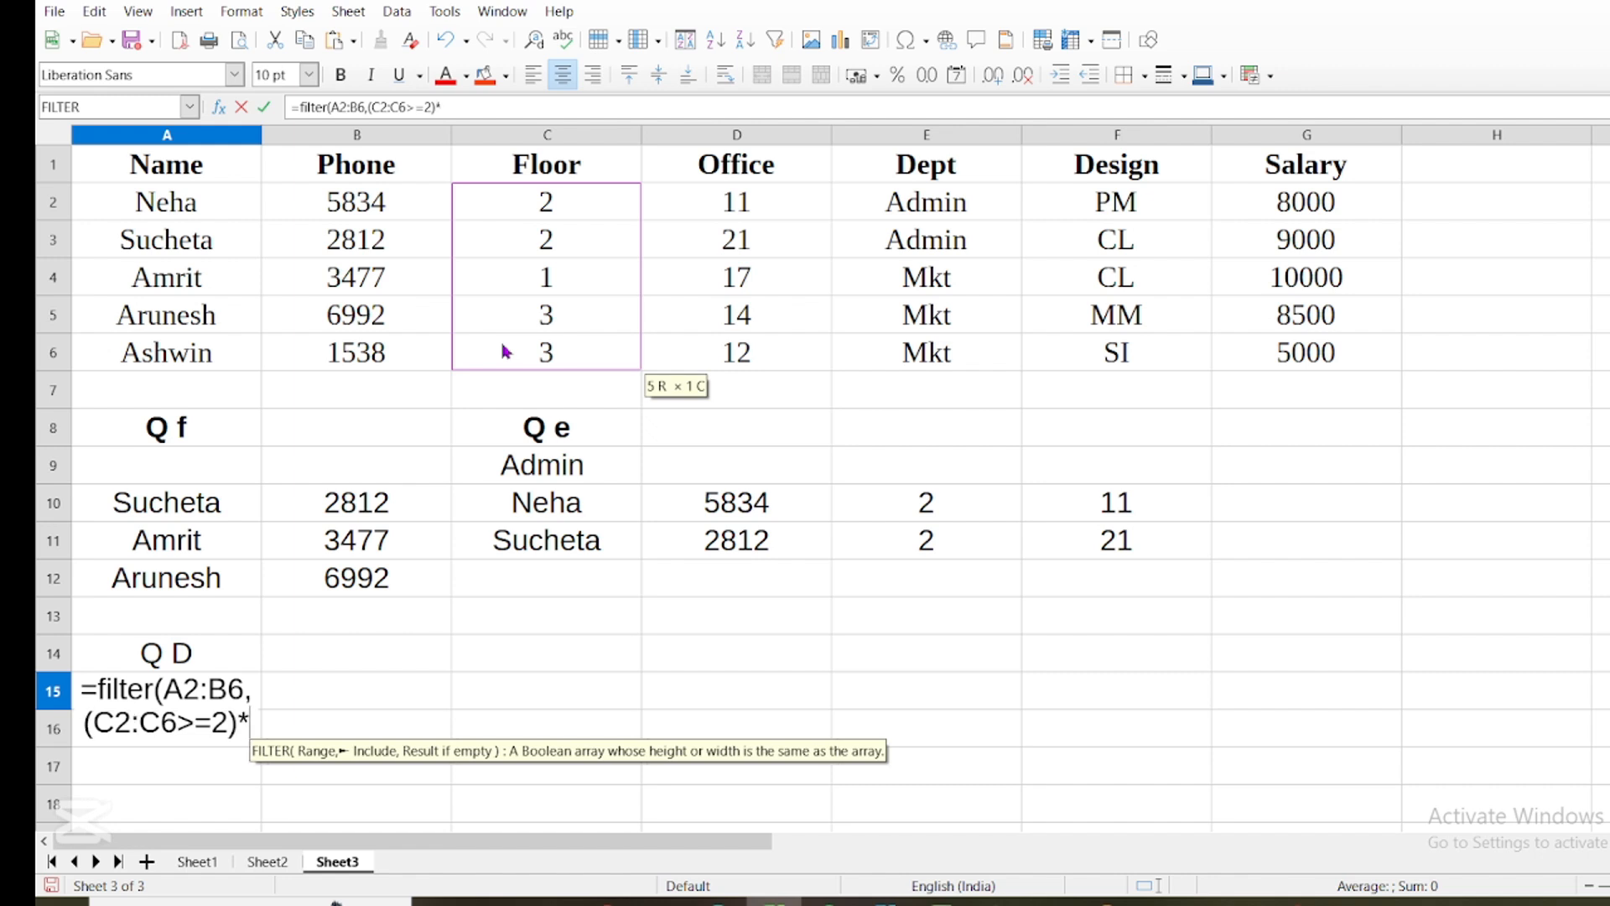
pyautogui.write('(')
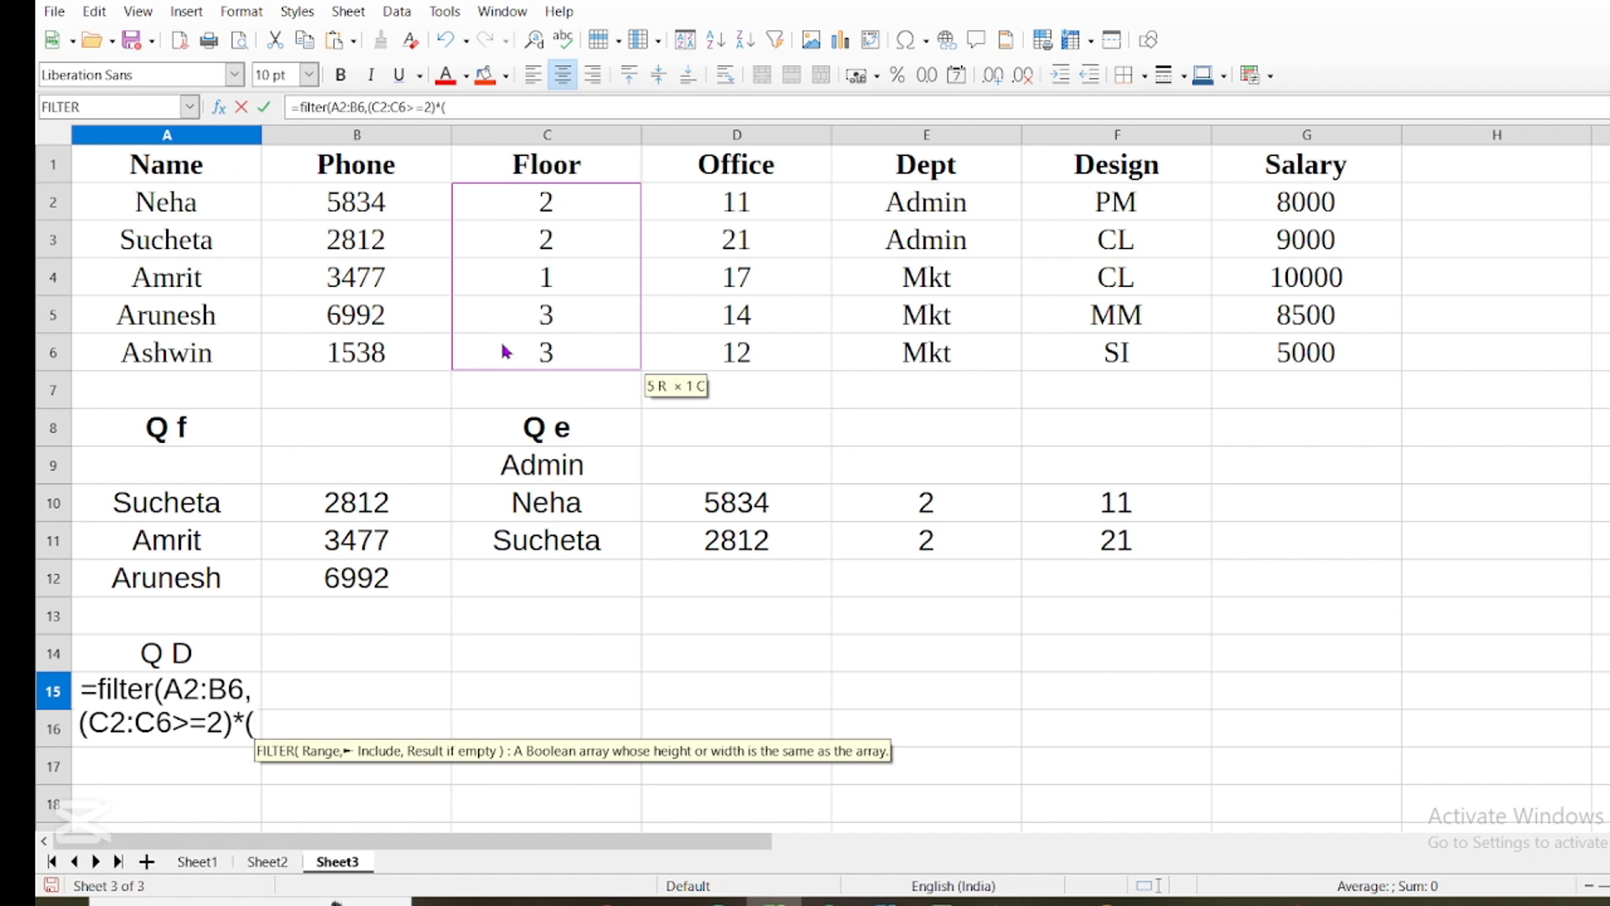
pyautogui.moveTo(564, 201); pyautogui.dragTo(566, 359)
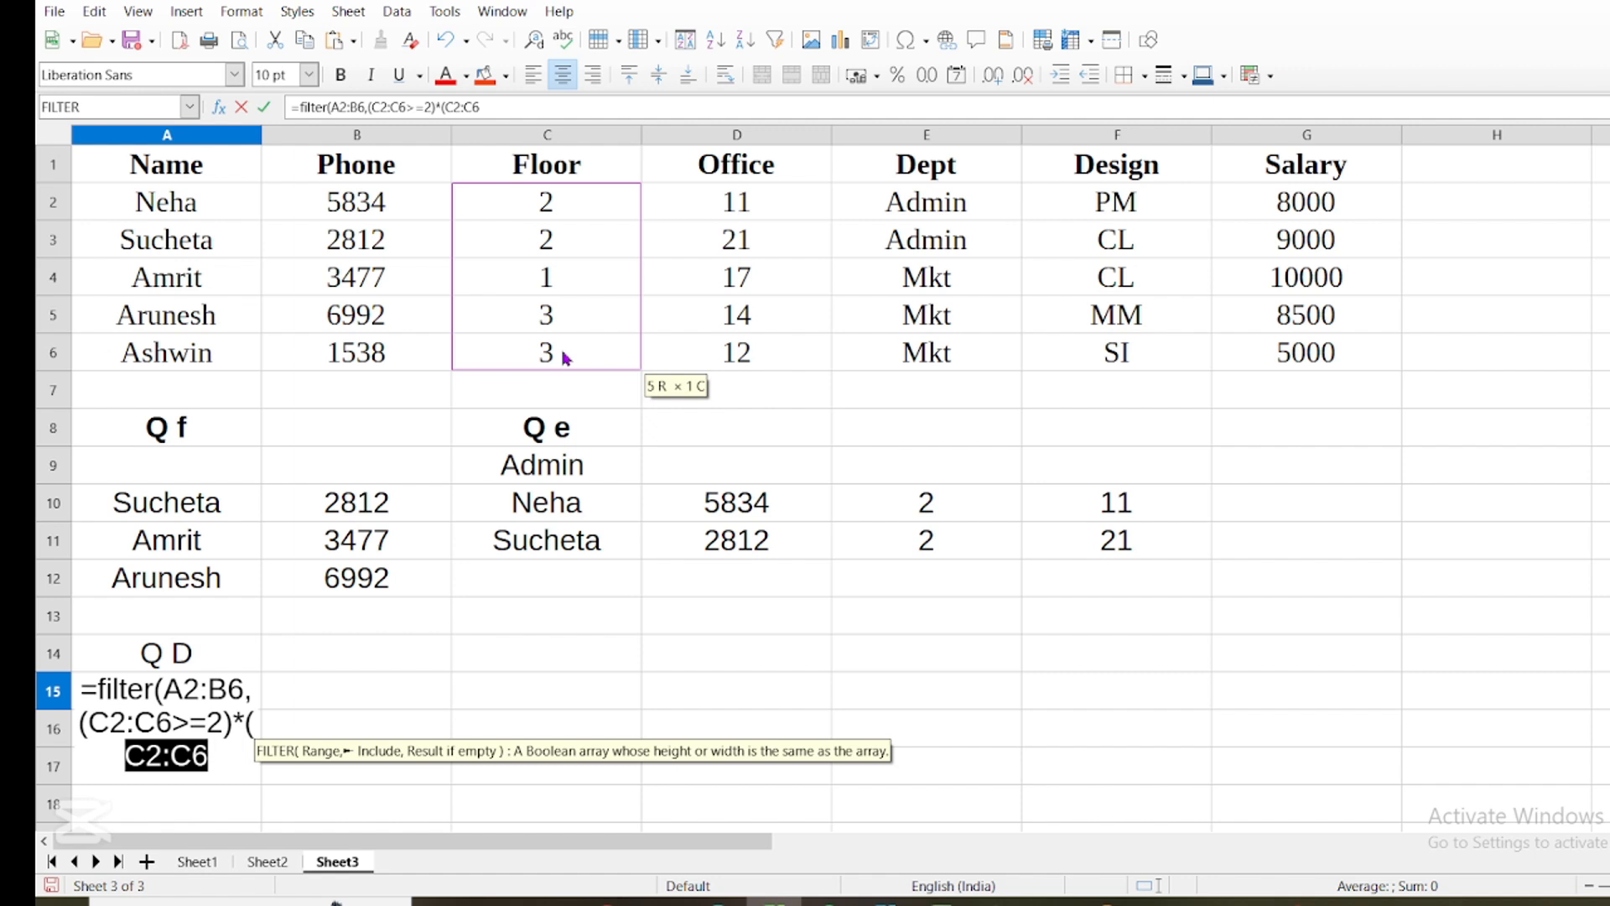
pyautogui.write('<')
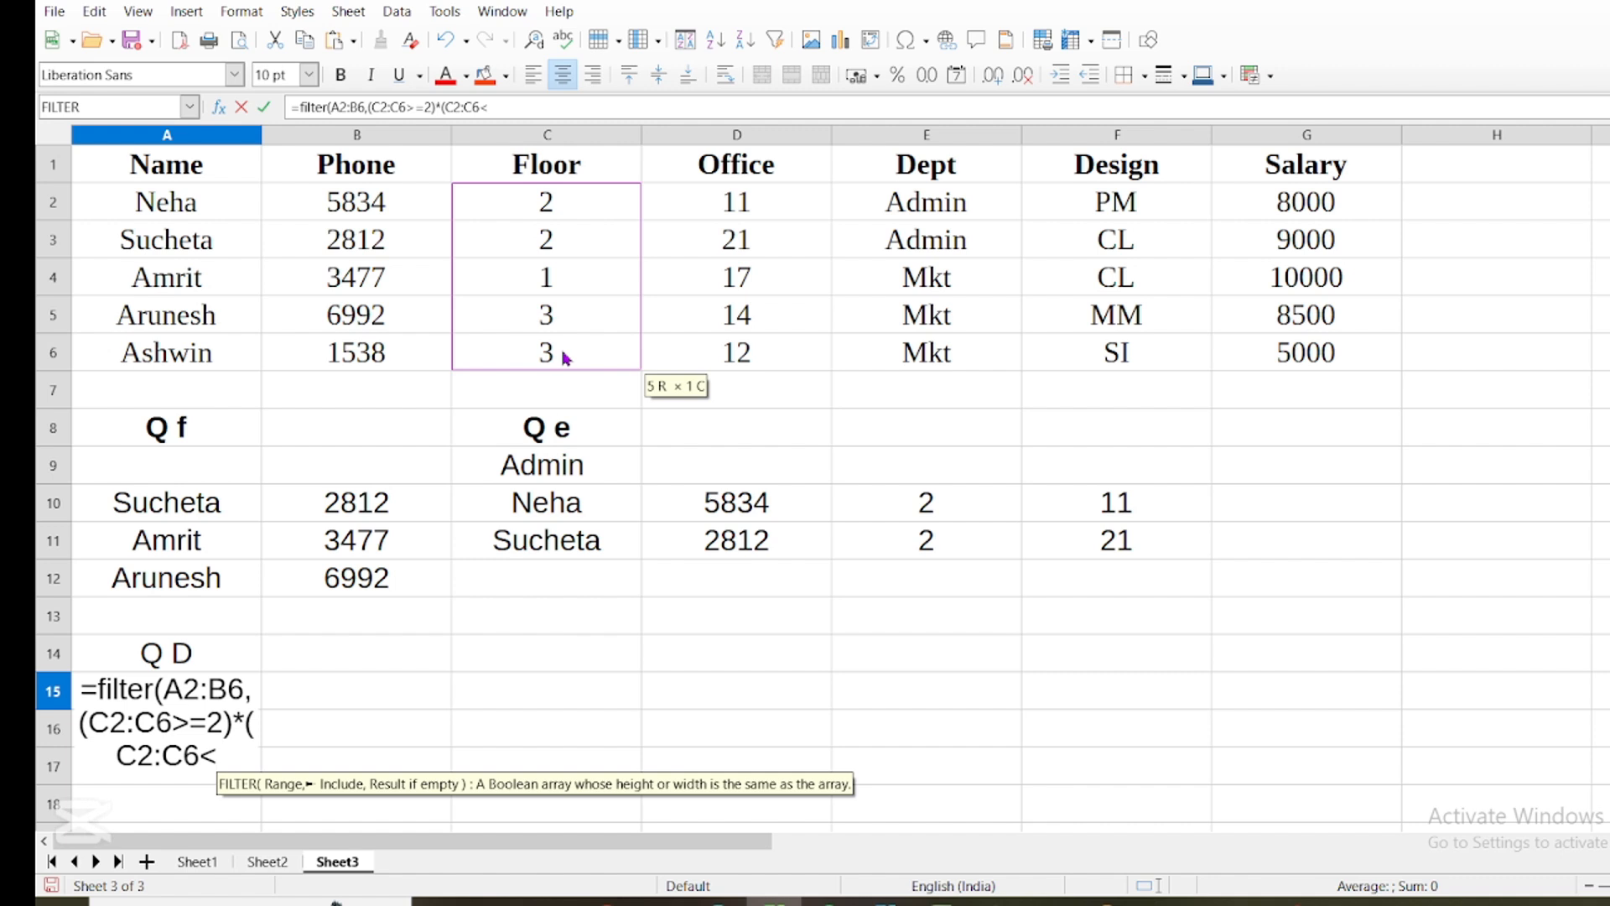
pyautogui.write('=4')
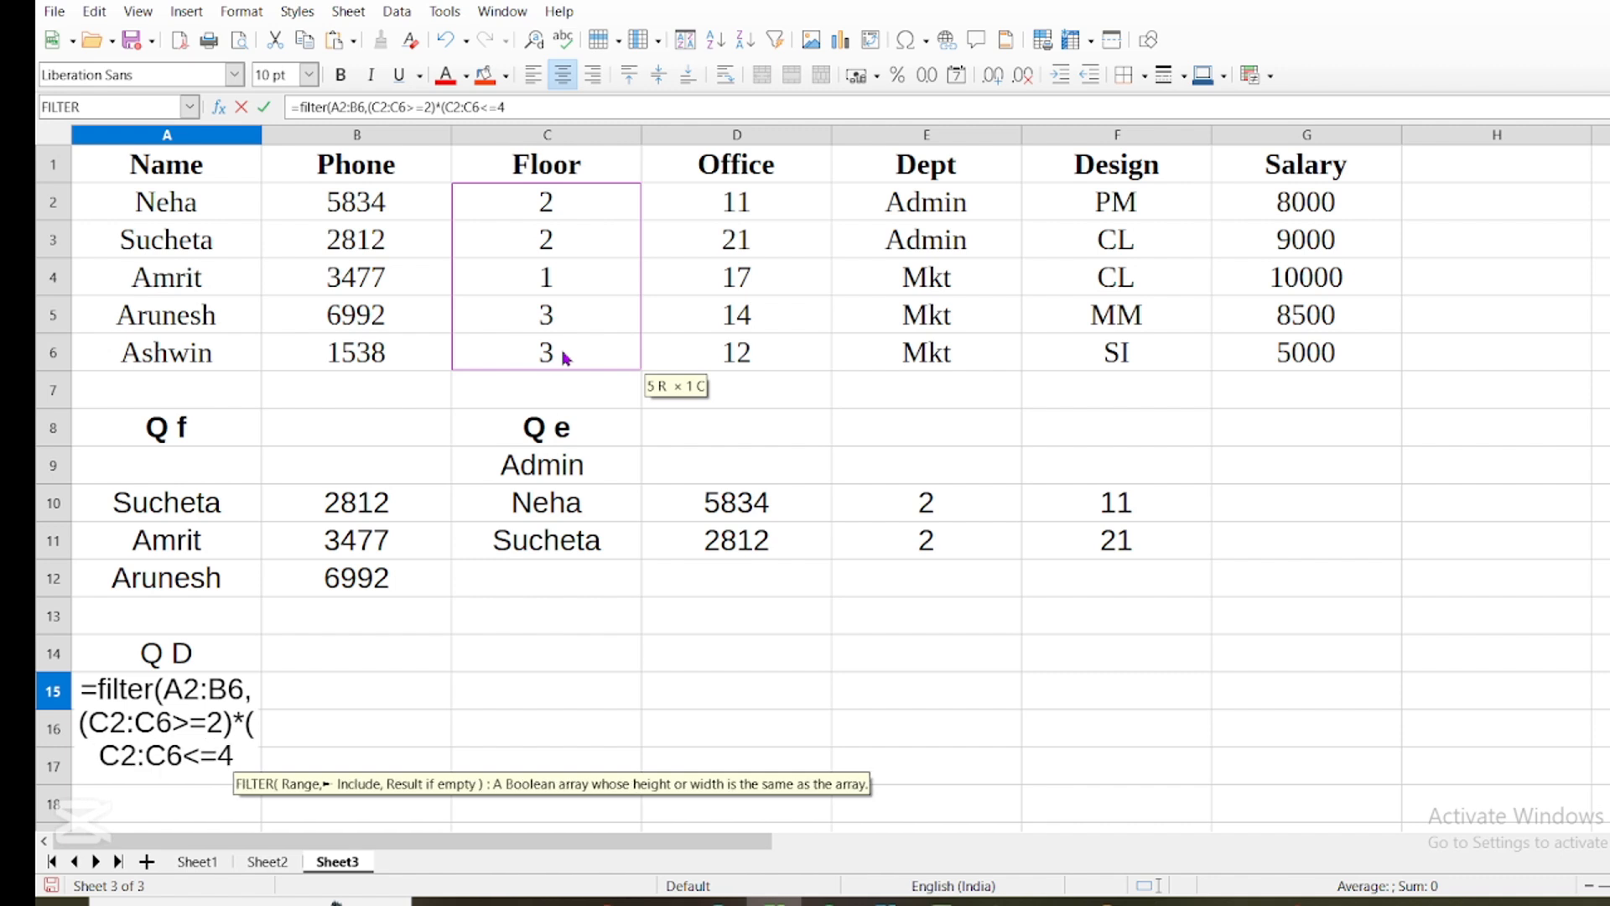
pyautogui.write(')')
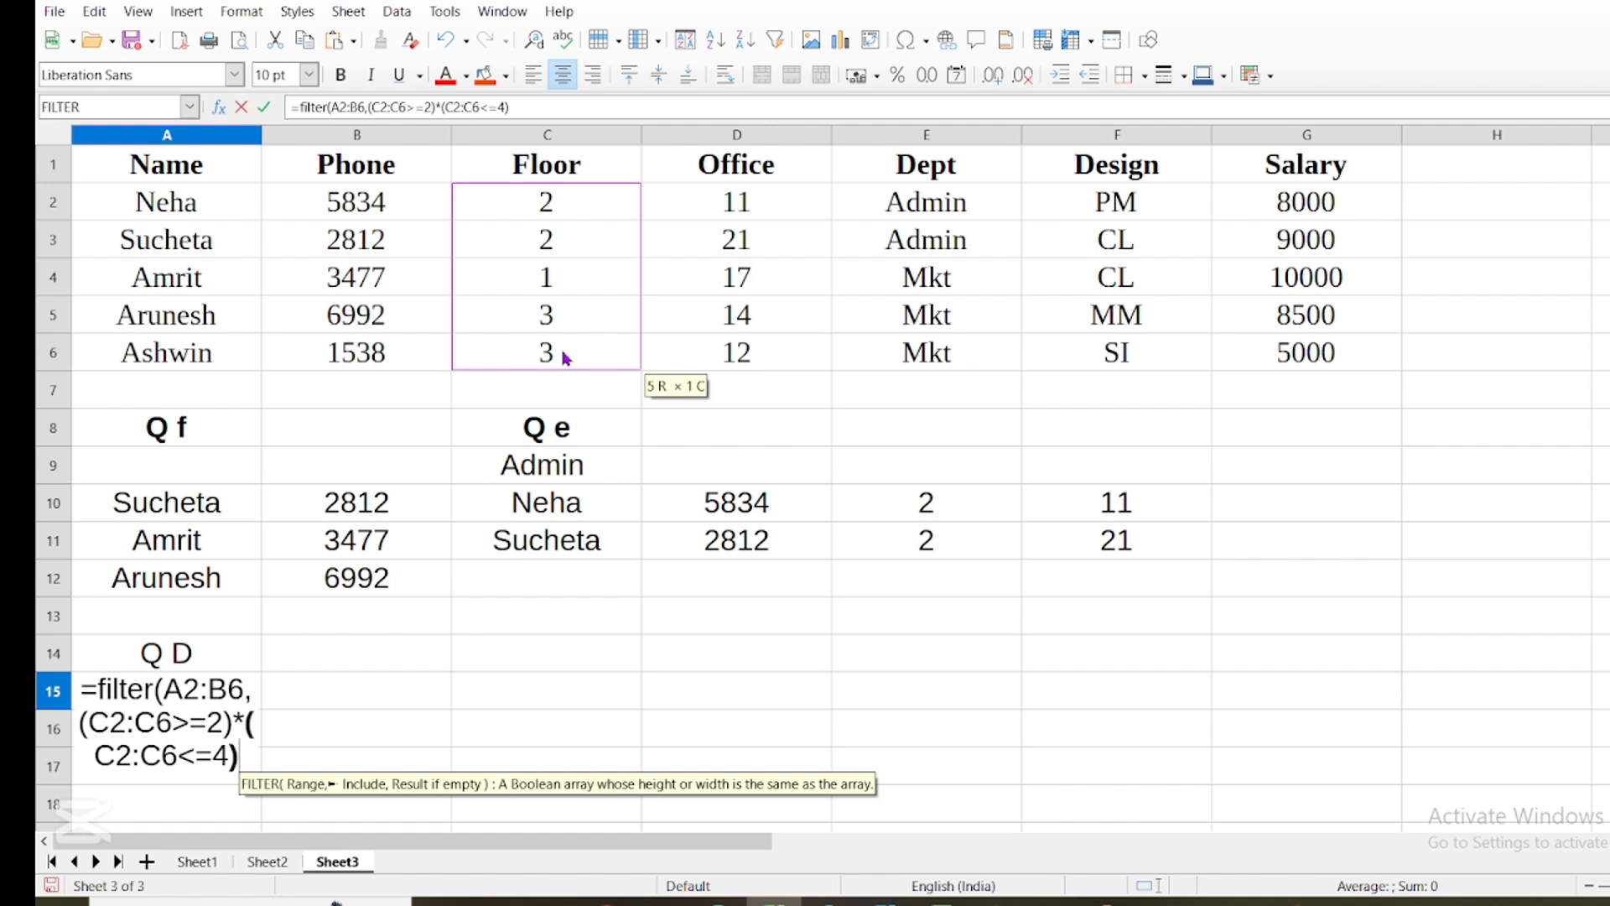
pyautogui.hotkey('ctrl', 'shift', 'Return')
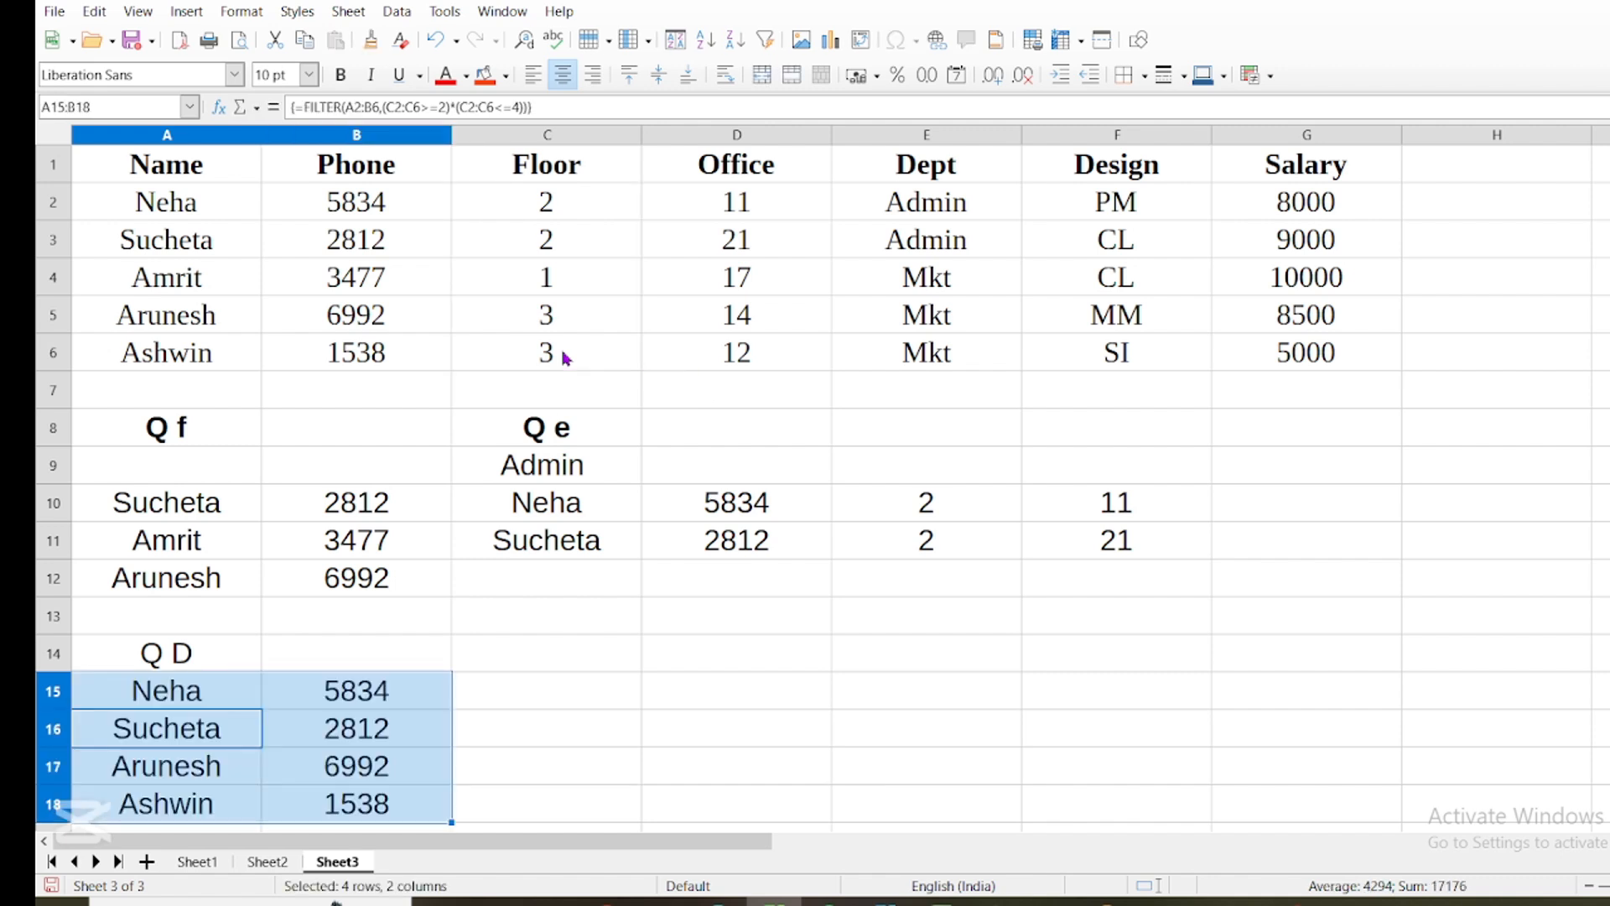
pyautogui.scroll(-1, 508, 584)
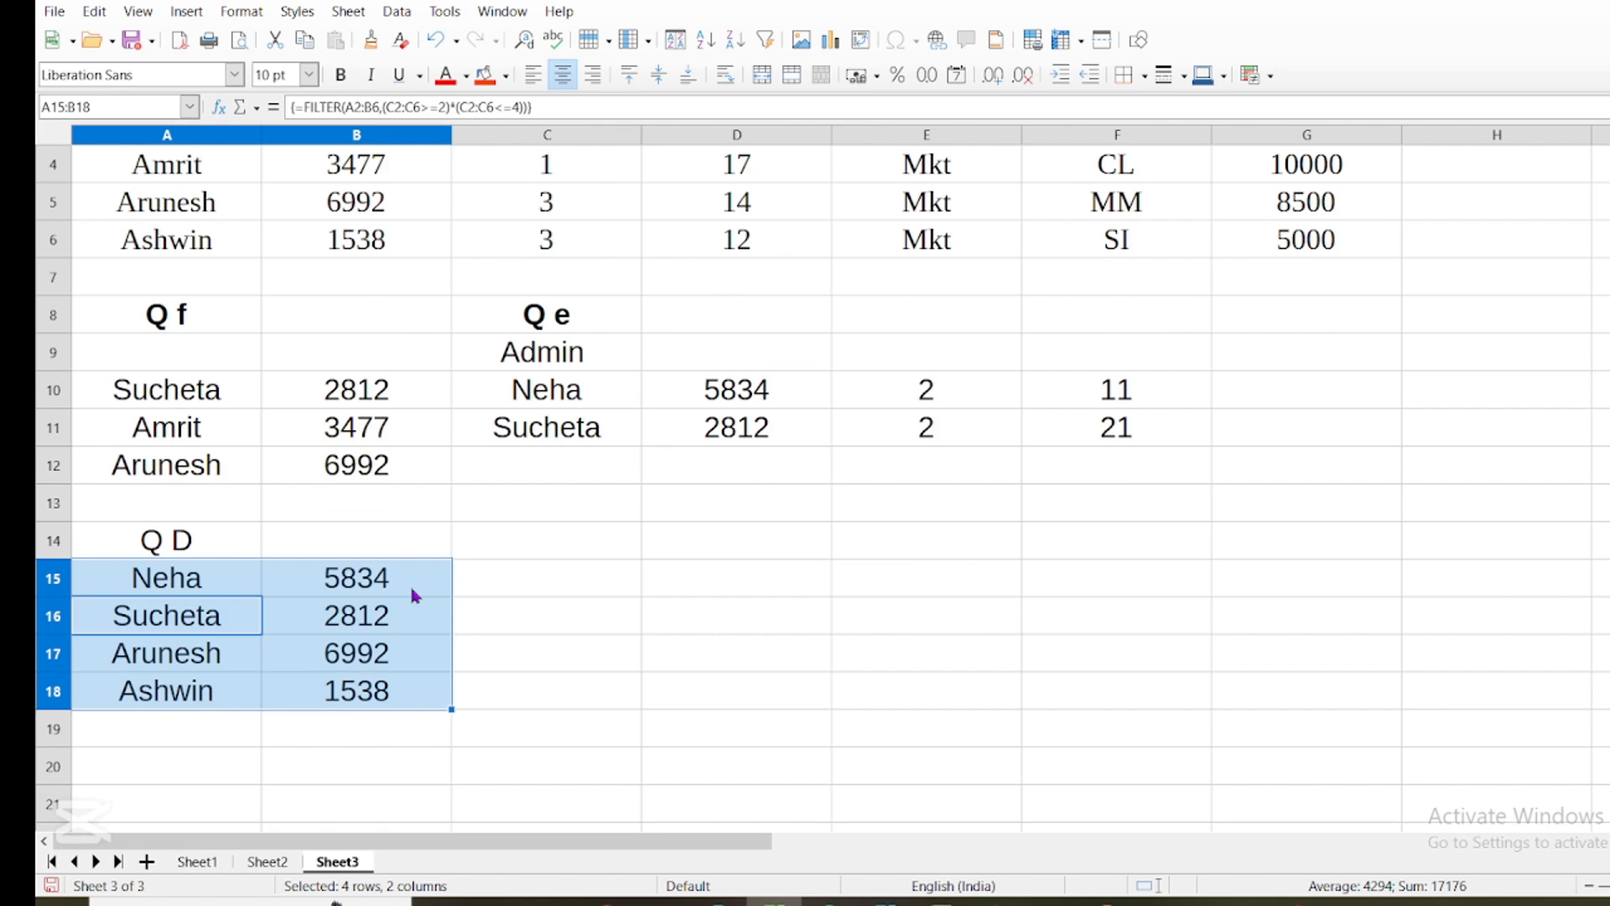
pyautogui.scroll(1, 453, 486)
pyautogui.scroll(-1, 459, 482)
pyautogui.click(160, 414)
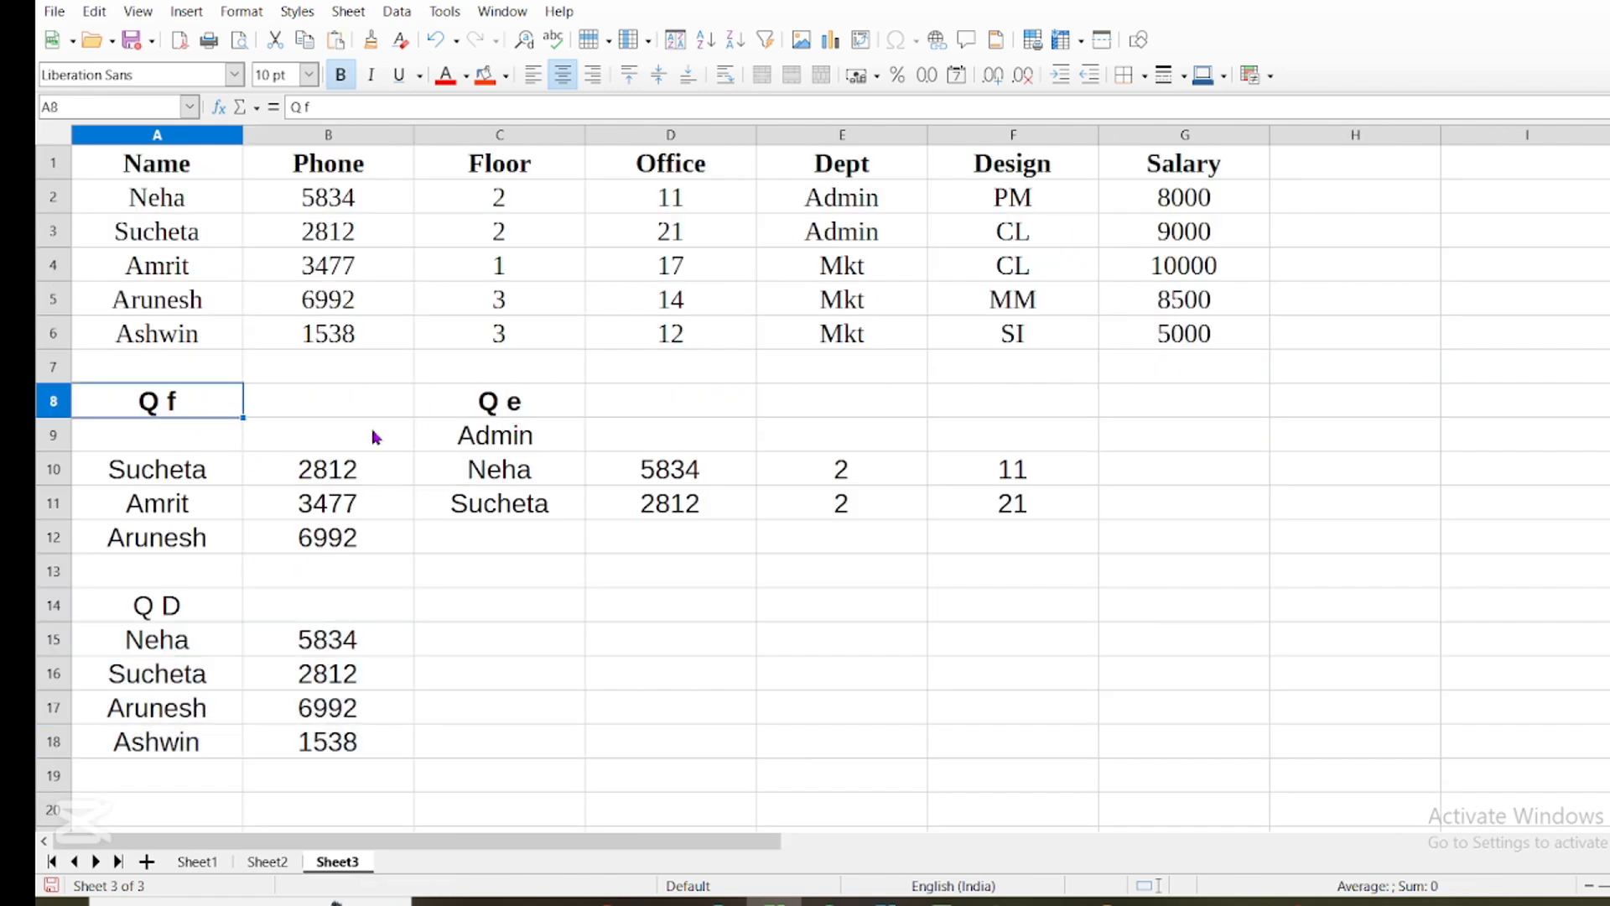
# - Make the "Q D" label in cell A14 bold
pyautogui.click(189, 607)
pyautogui.doubleClick(187, 605)
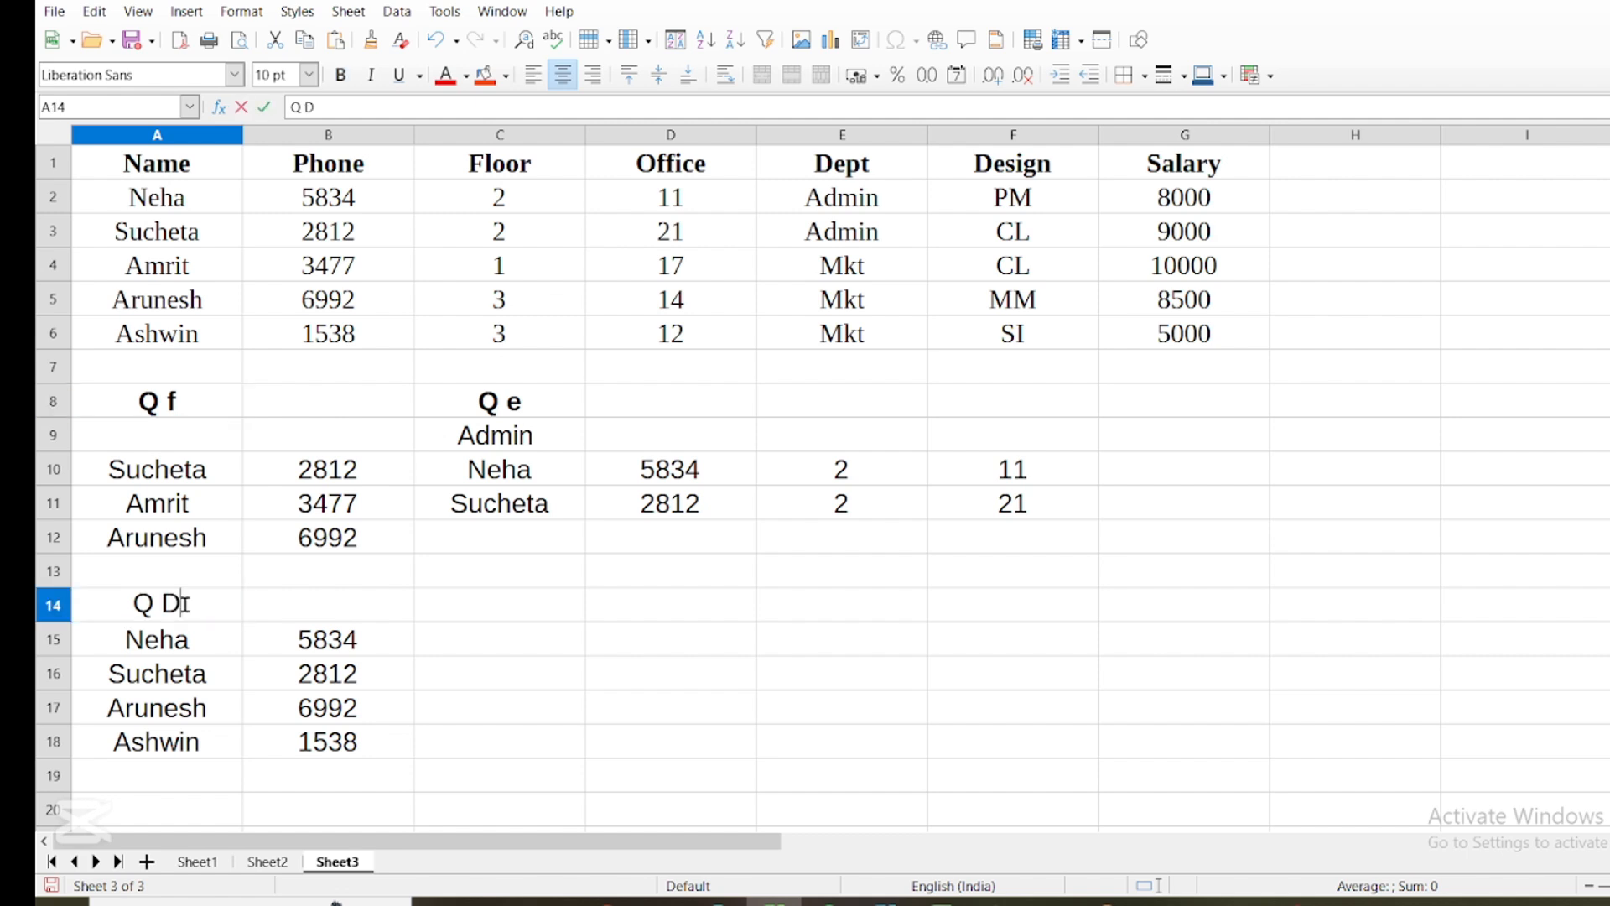
pyautogui.moveTo(188, 601); pyautogui.dragTo(131, 602)
pyautogui.hotkey('ctrl', 'b')
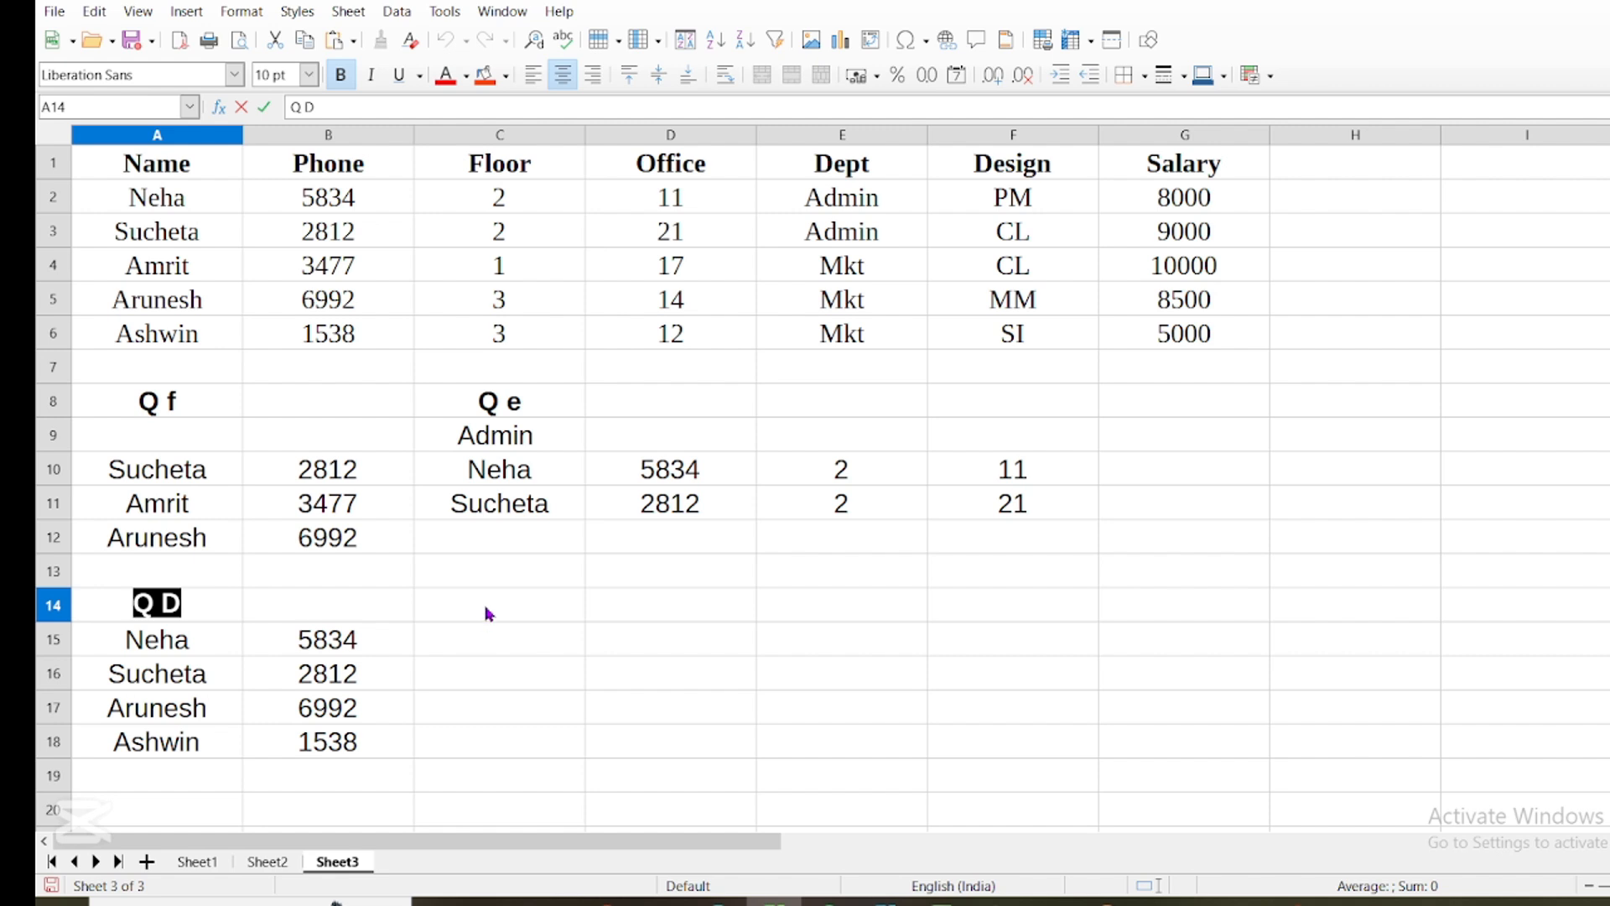
# - Enter the label "Q C" in cell C14
pyautogui.click(486, 610)
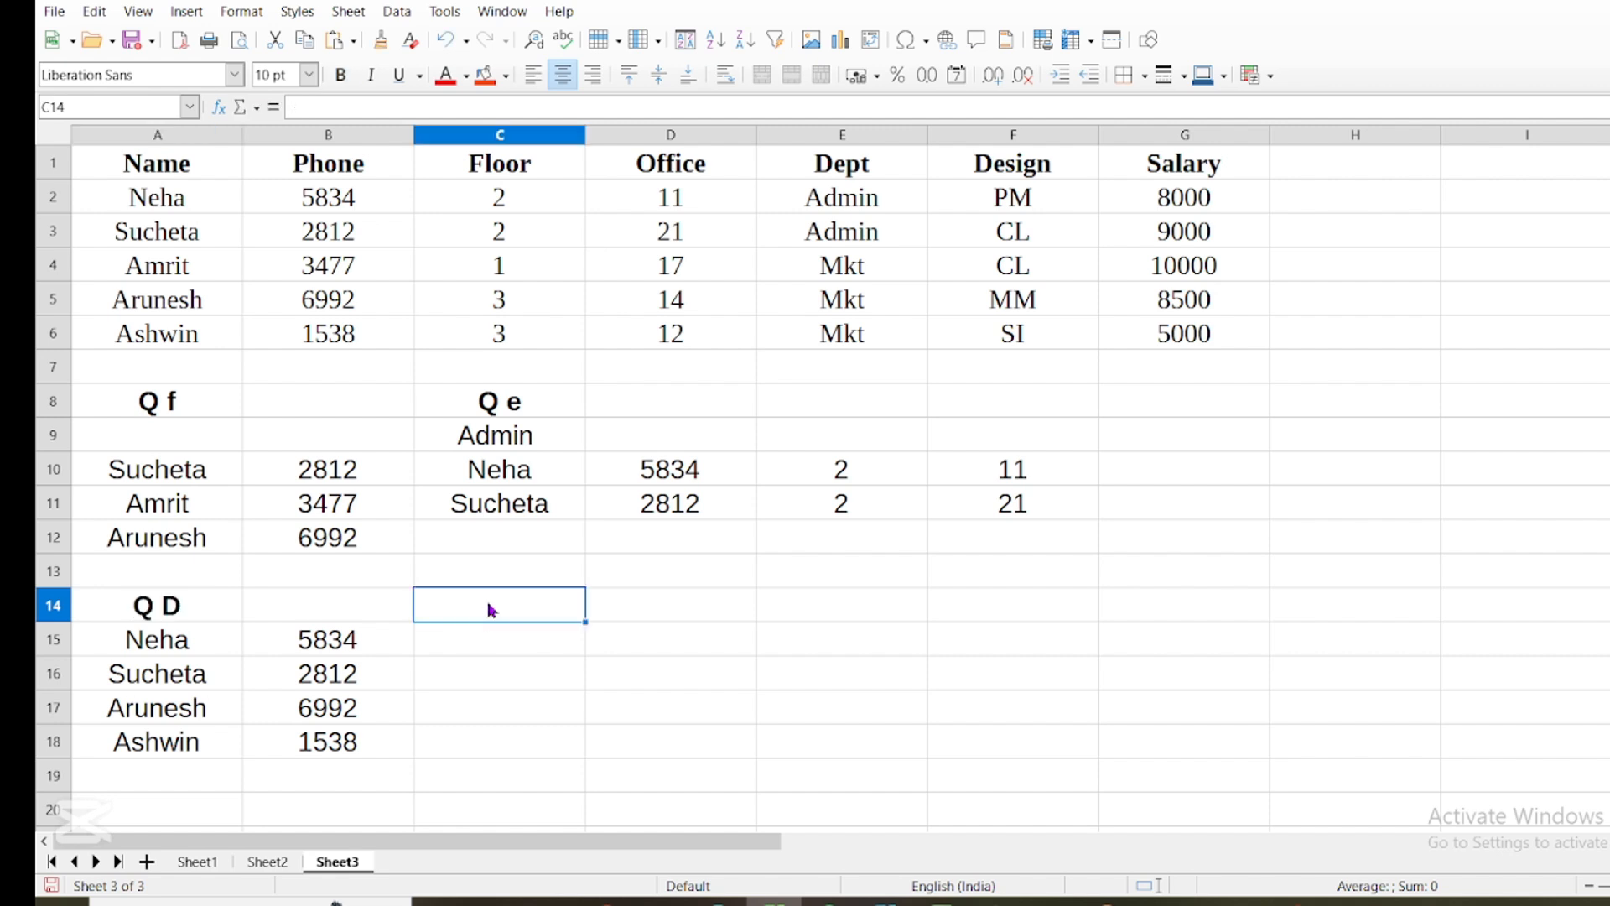
pyautogui.write('Q C')
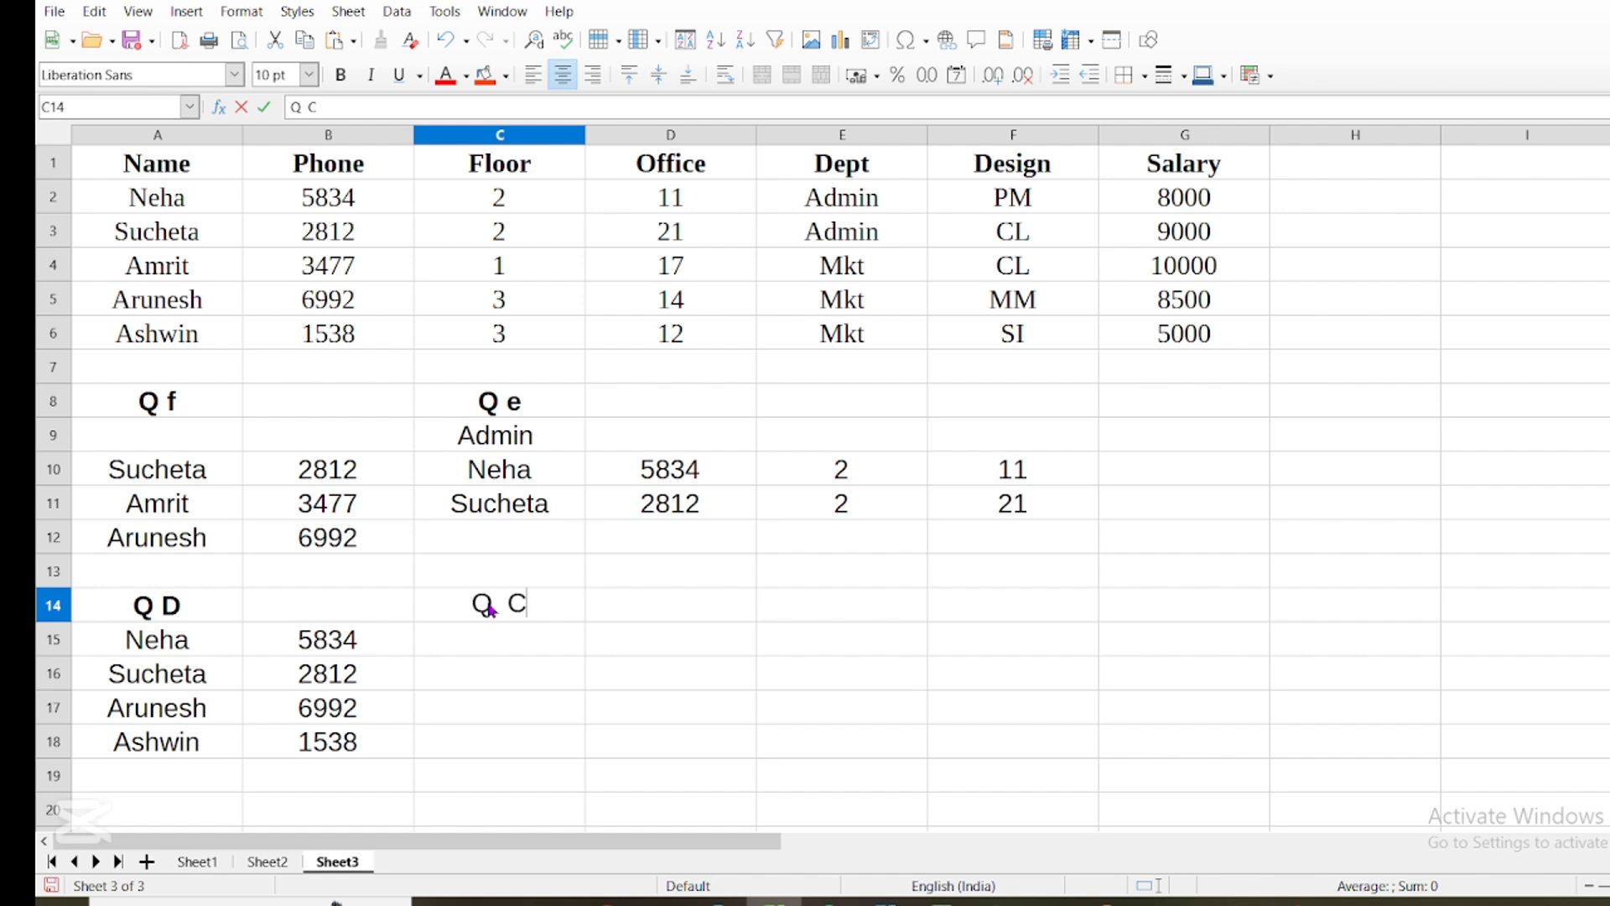
pyautogui.click(692, 204)
pyautogui.click(692, 305)
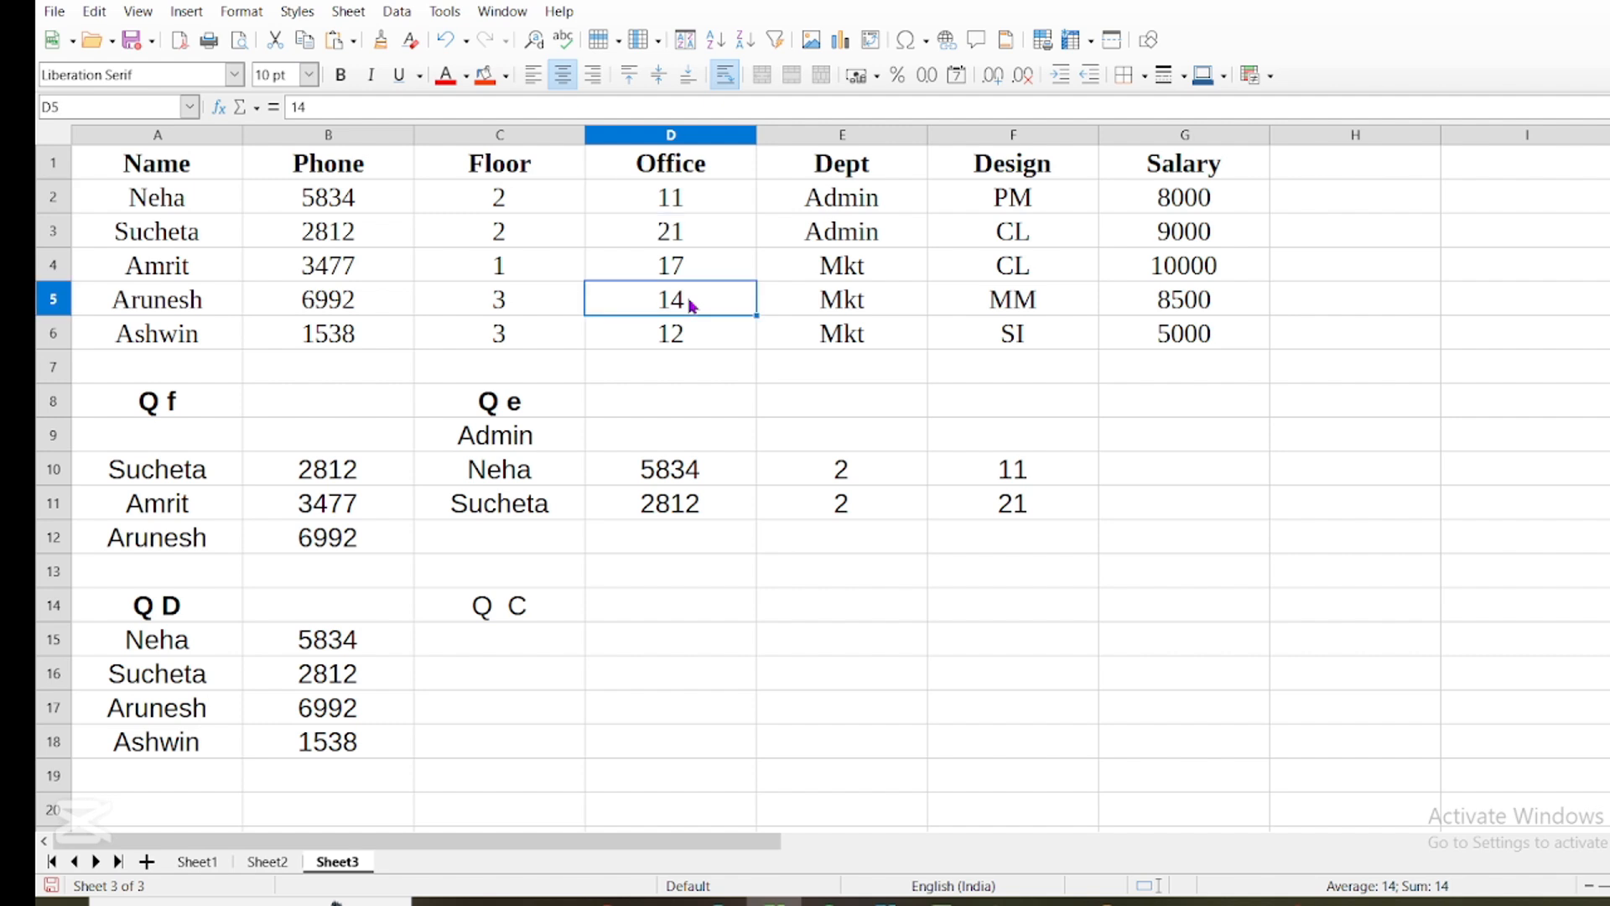
pyautogui.click(687, 202)
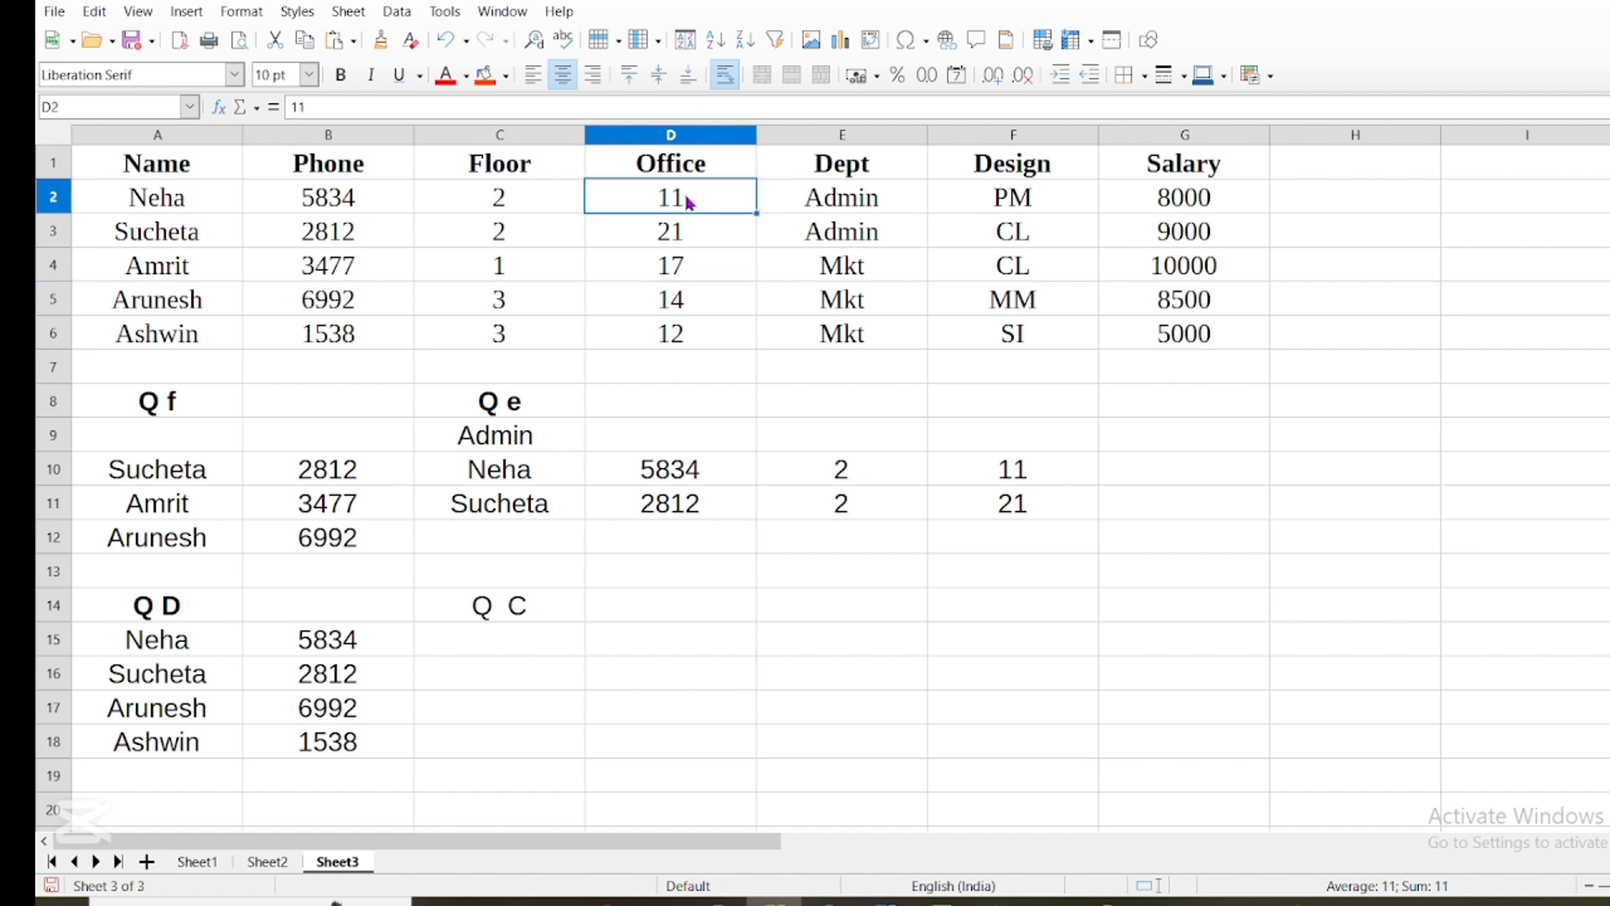
pyautogui.click(672, 310)
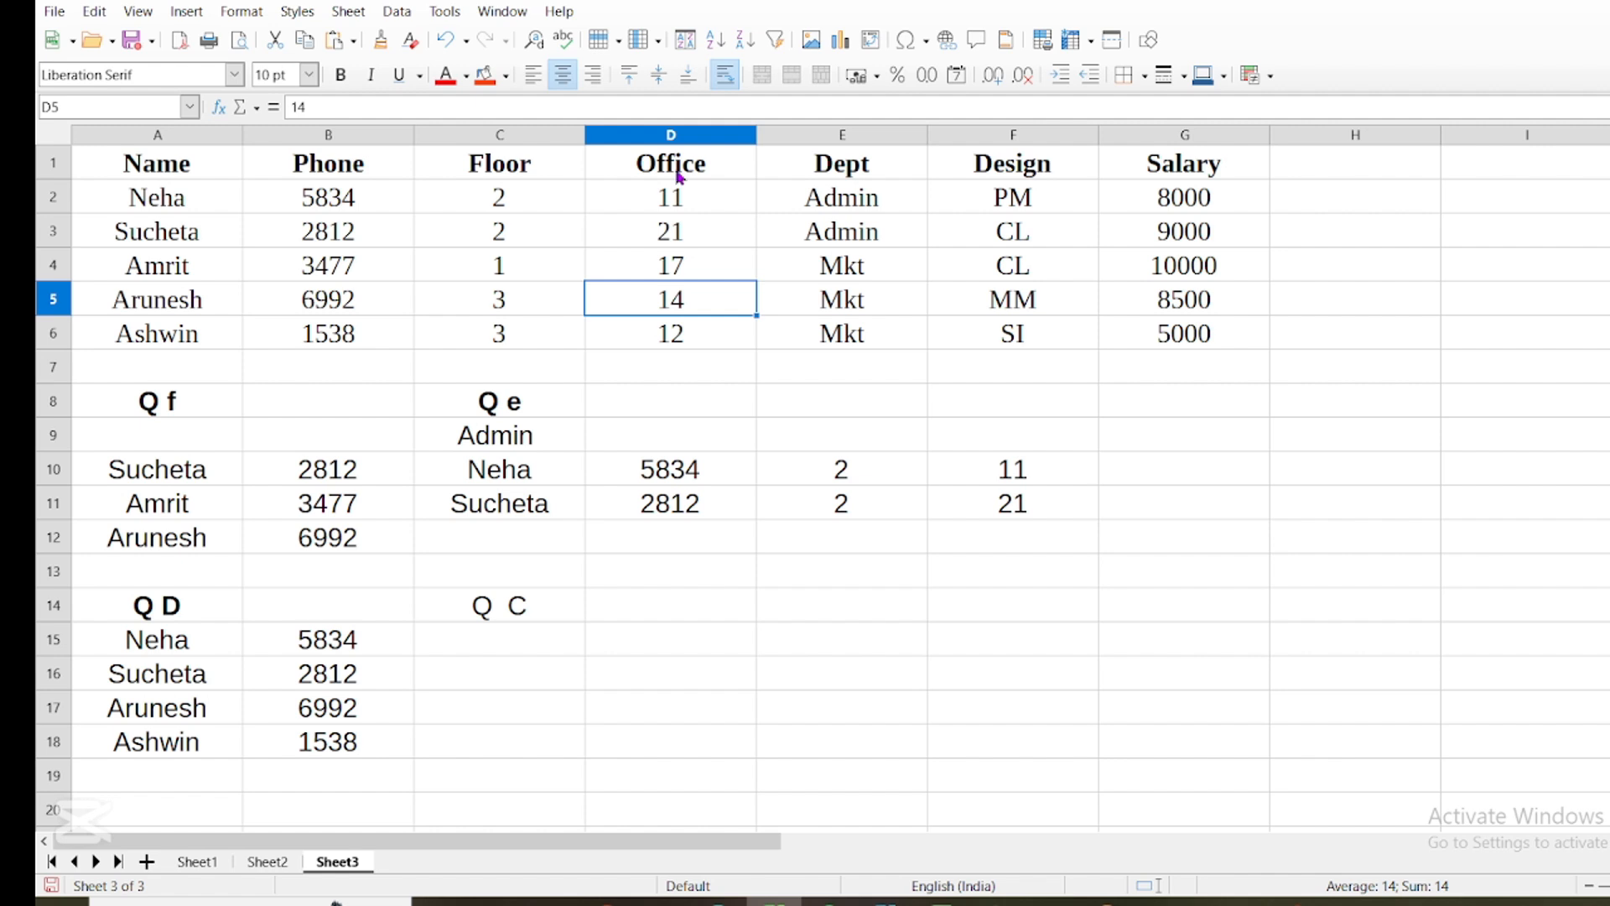
# - Turn on AutoFilter for the employee table and filter the Office column to show only offices 11 and 14
pyautogui.moveTo(677, 169)
pyautogui.mouseDown()
pyautogui.moveTo(685, 319)
pyautogui.moveTo(690, 168)
pyautogui.mouseUp()
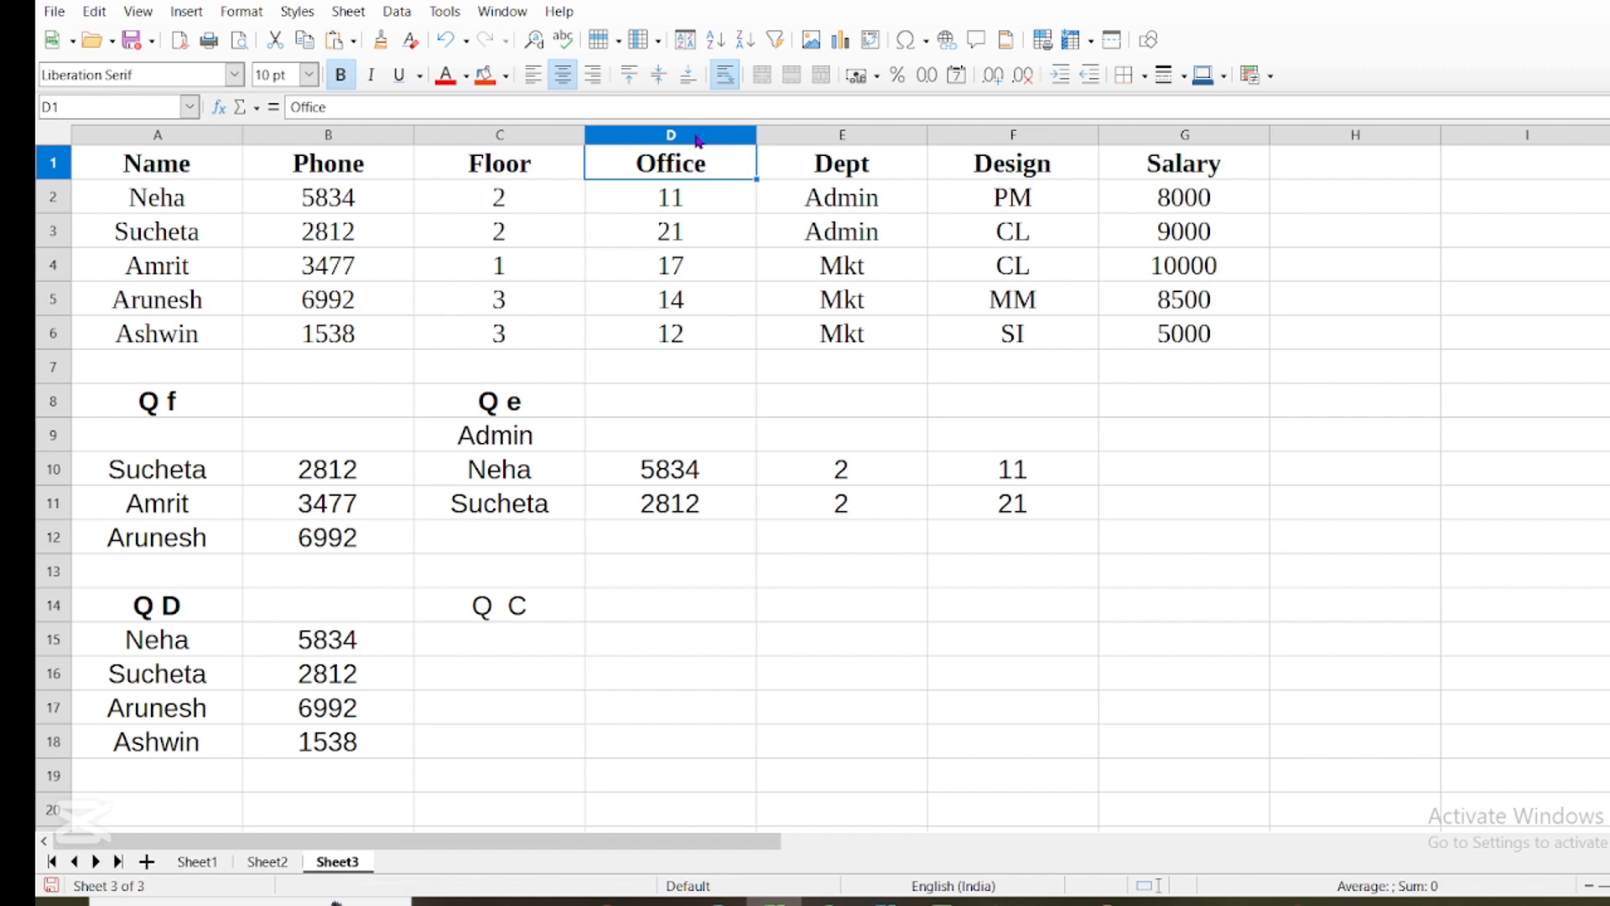
pyautogui.click(777, 42)
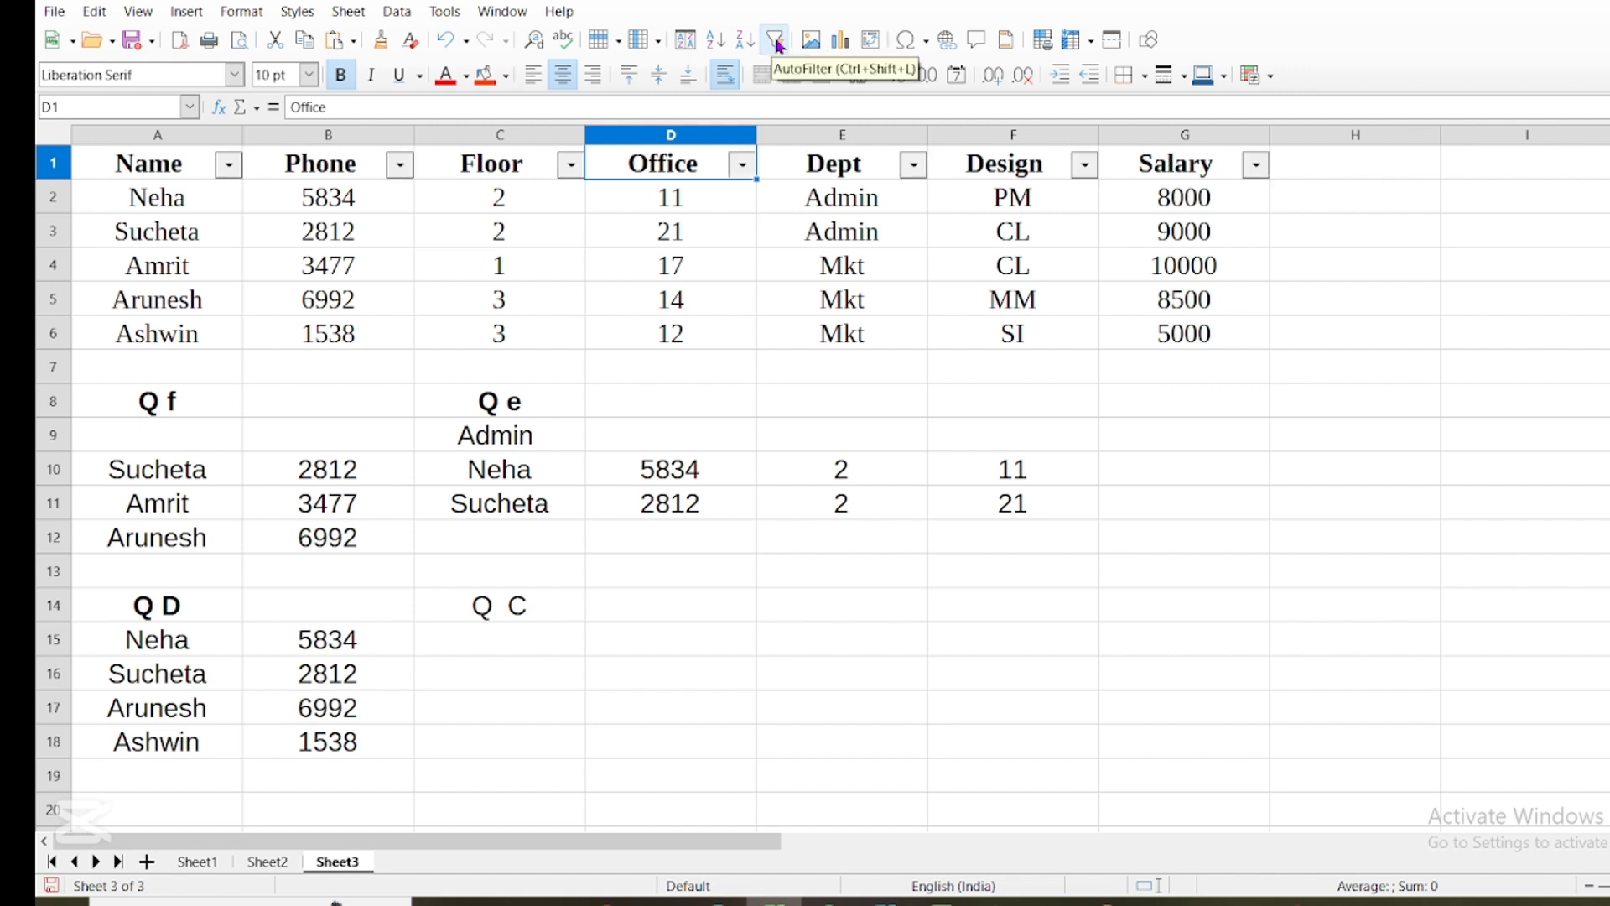
pyautogui.click(740, 169)
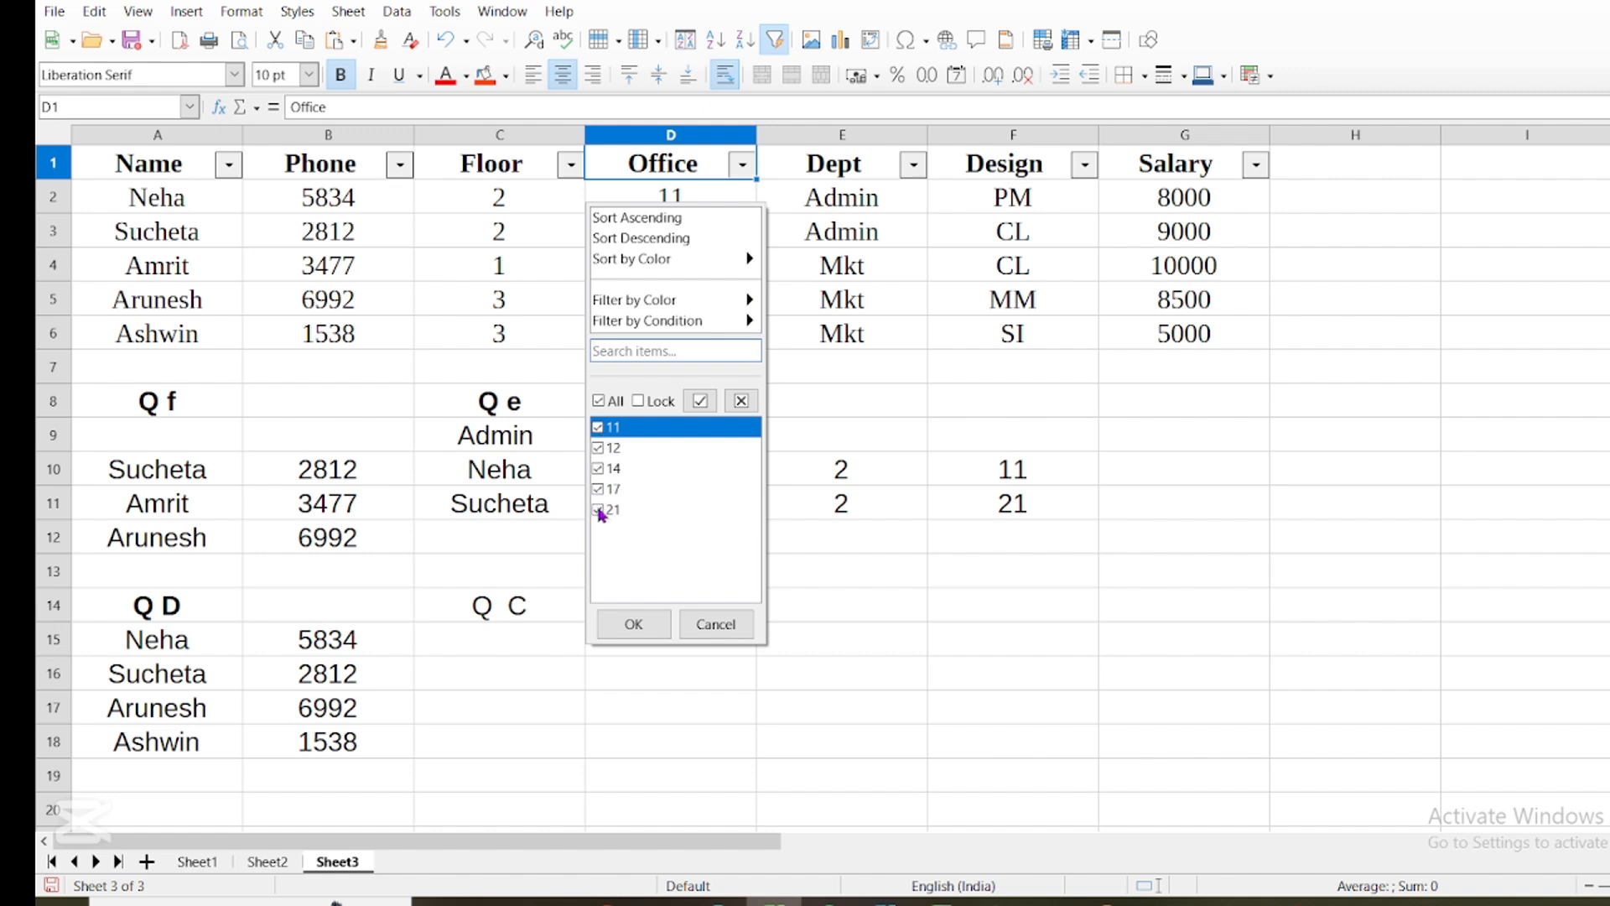
pyautogui.click(598, 510)
pyautogui.click(599, 489)
pyautogui.click(599, 448)
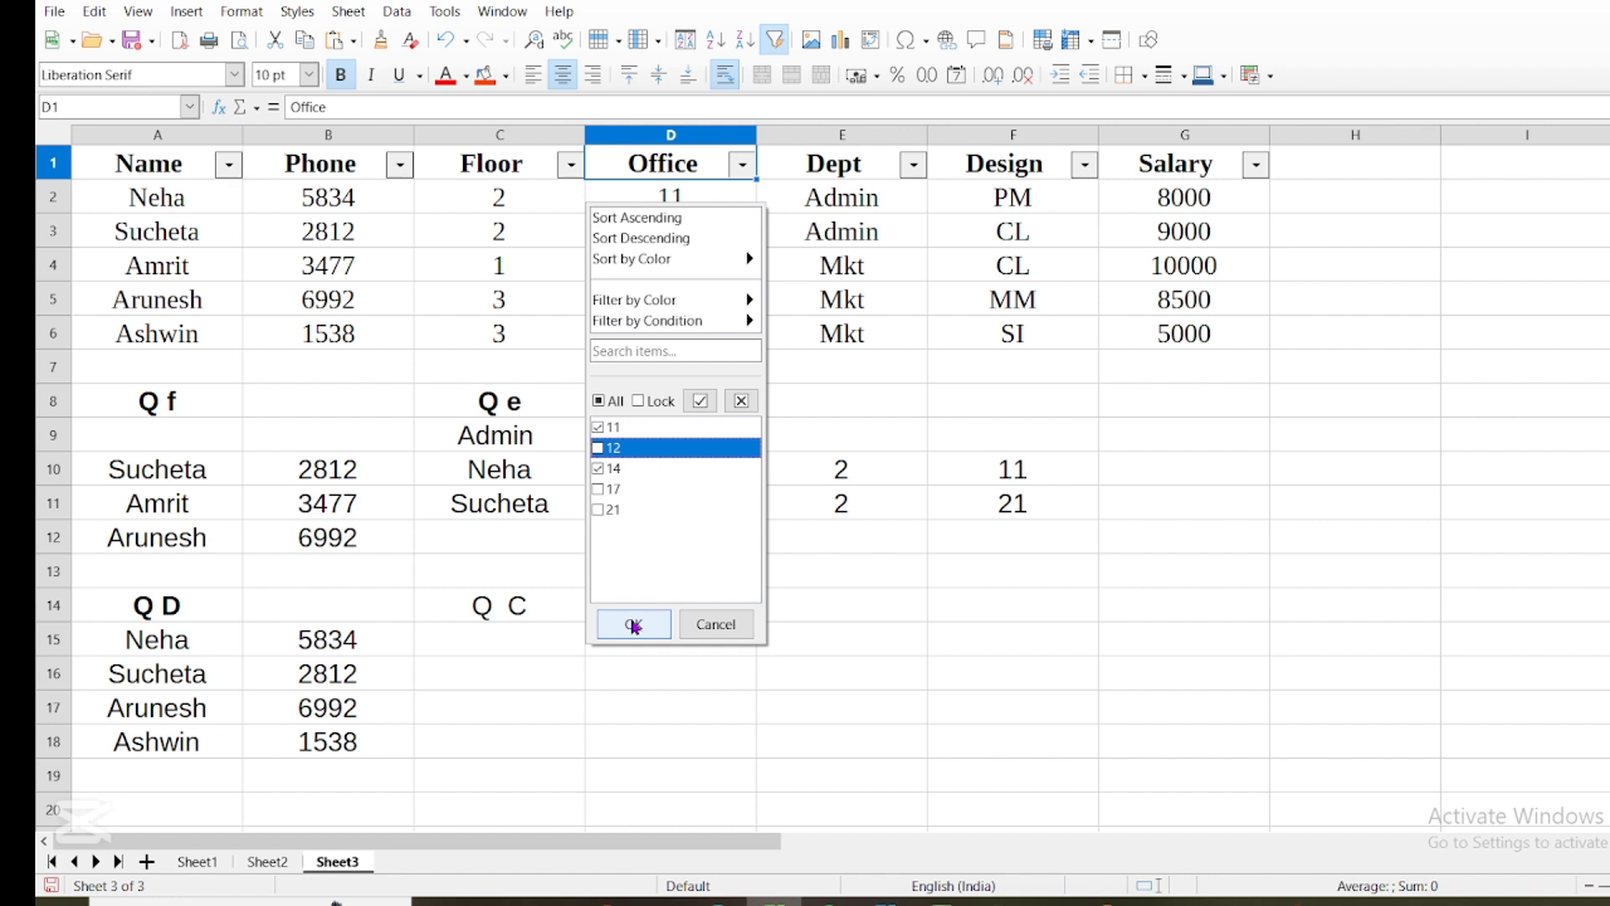
pyautogui.click(634, 625)
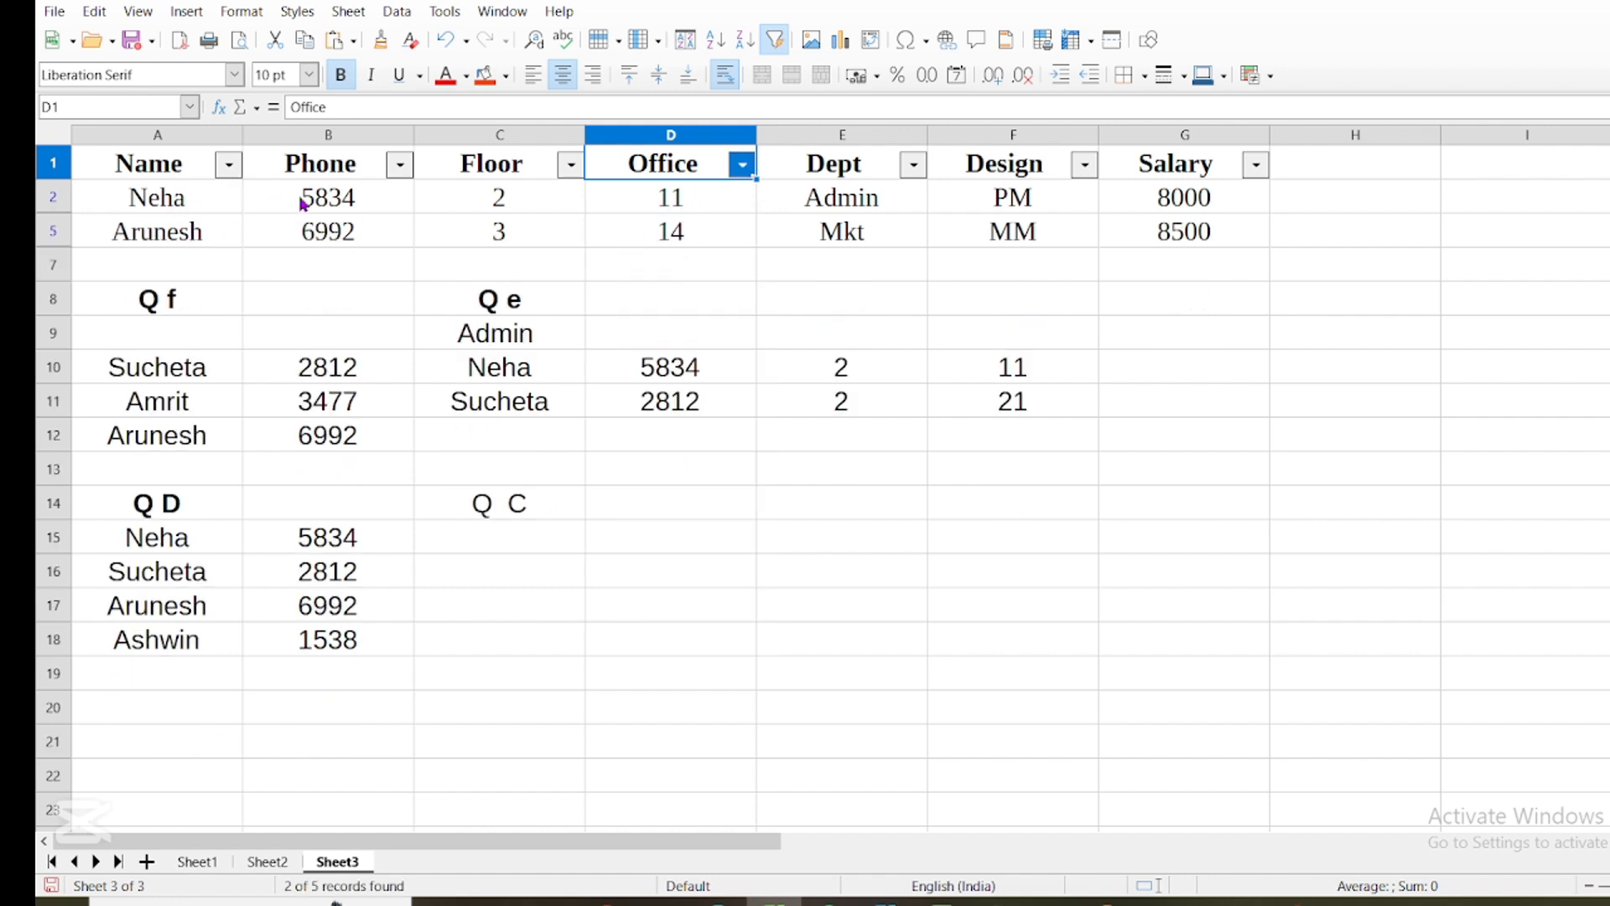
# - Remove the AutoFilter from the employee table
pyautogui.click(745, 165)
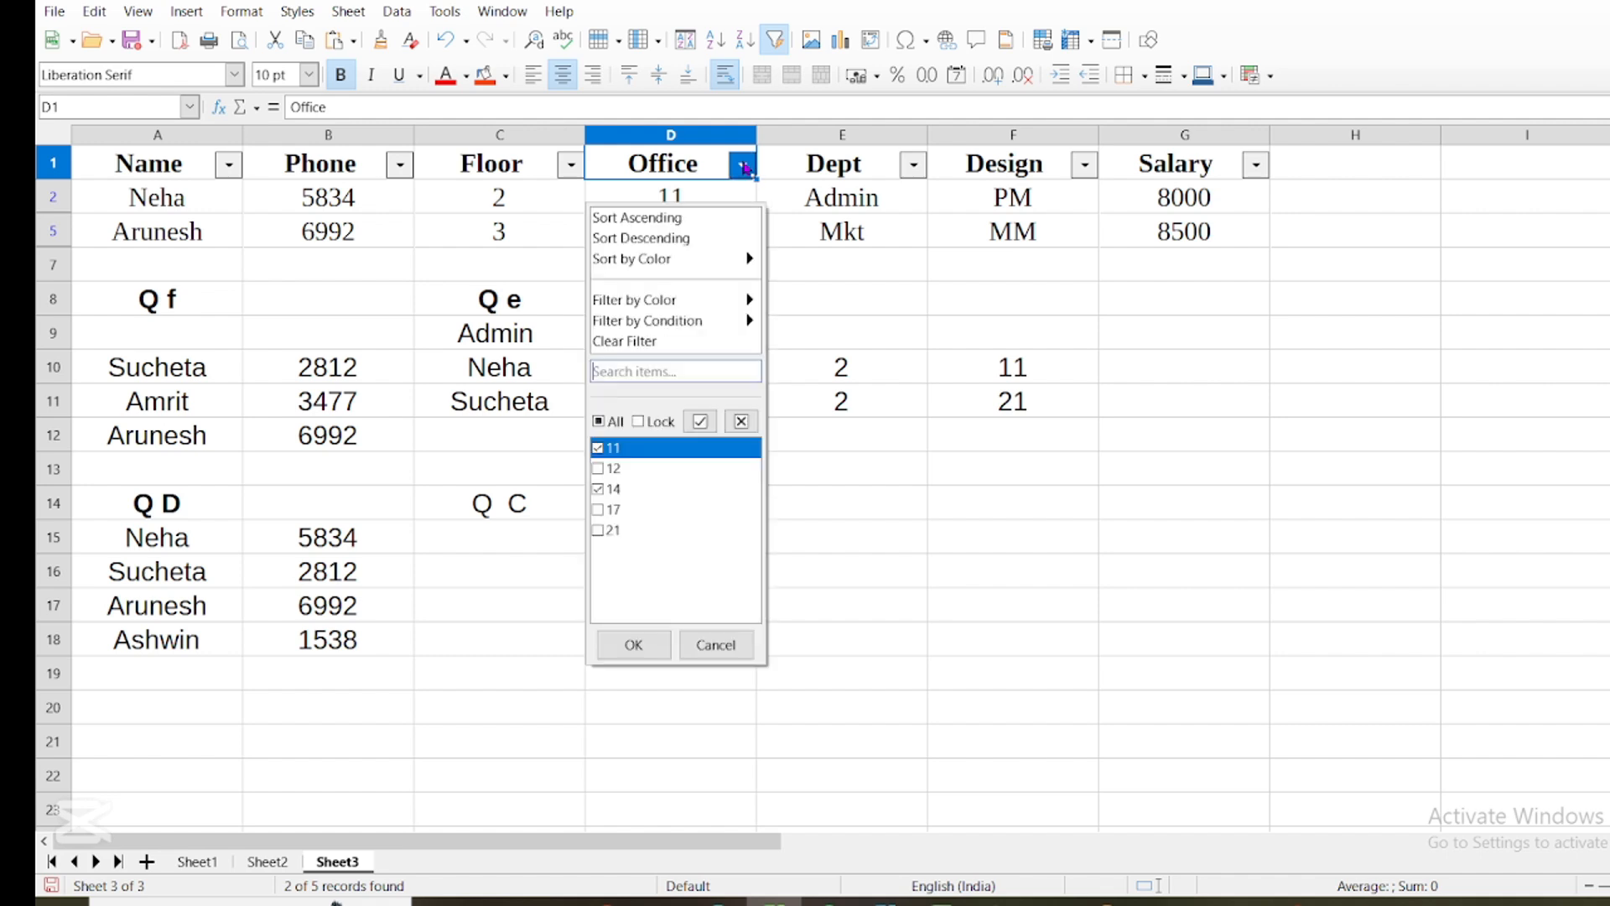
pyautogui.click(744, 165)
pyautogui.click(774, 40)
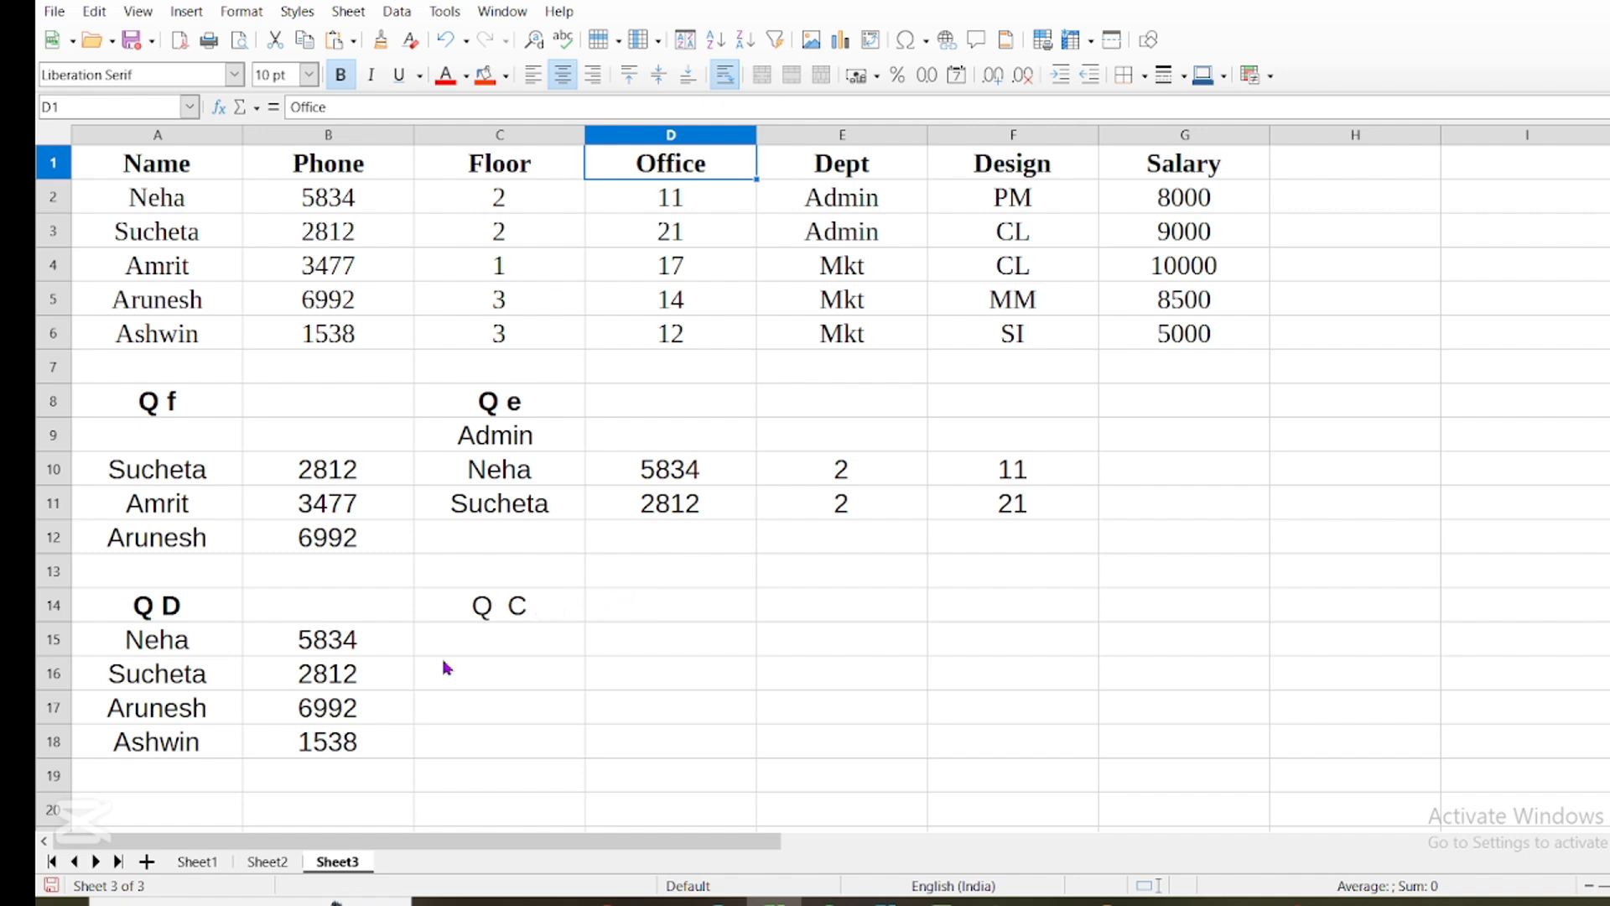
# - Change the label in cell C14 to "Q c"
pyautogui.click(546, 600)
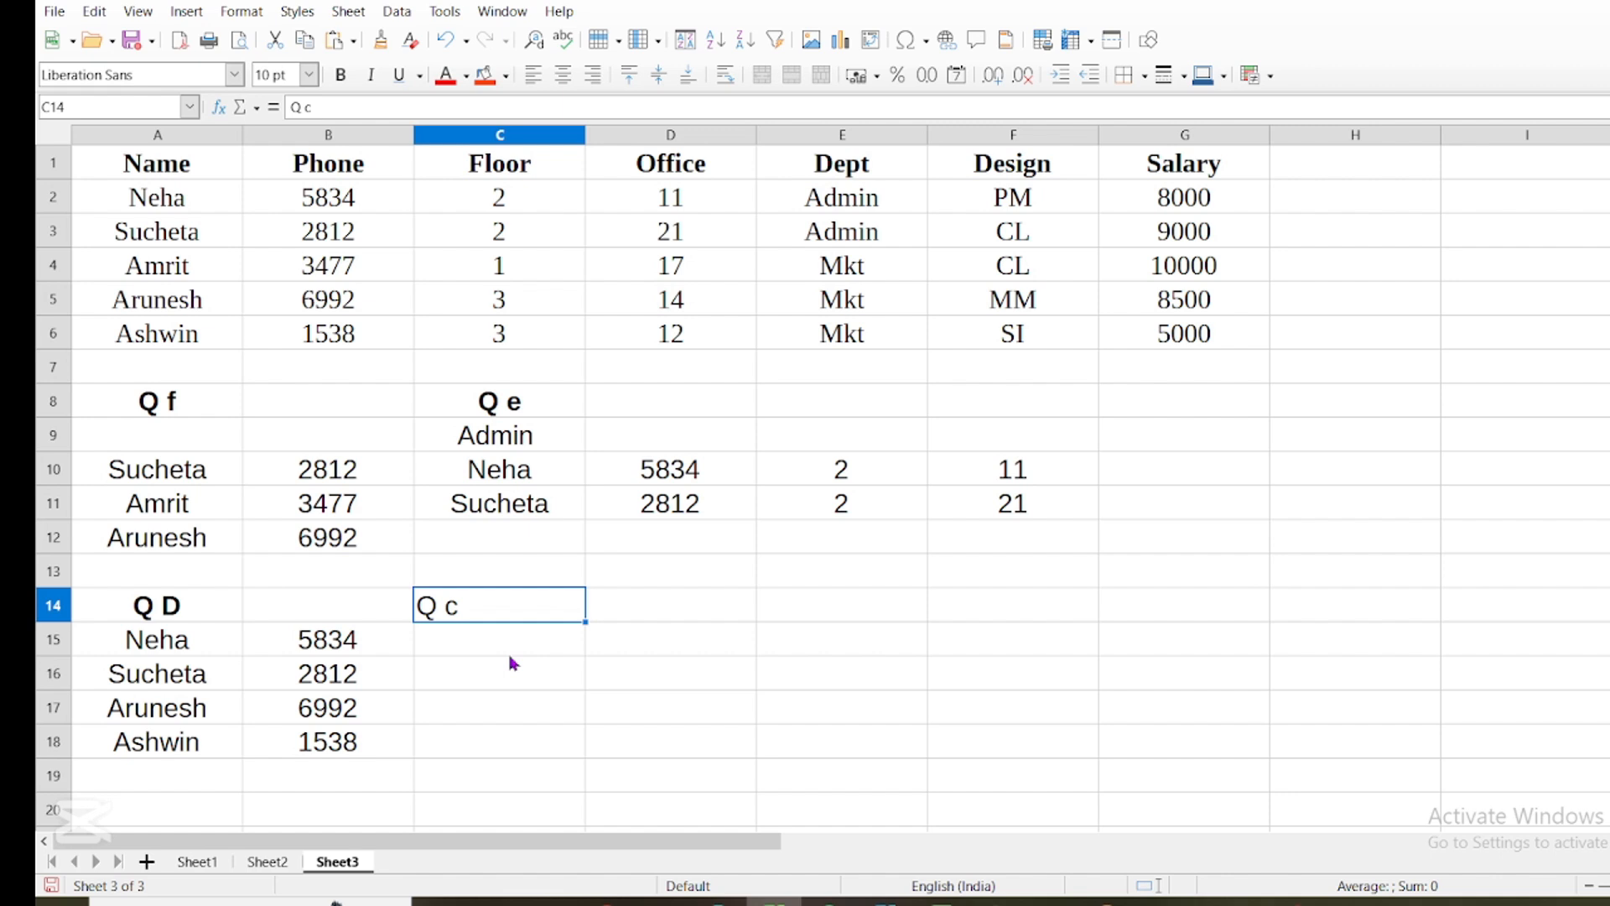
pyautogui.click(648, 198)
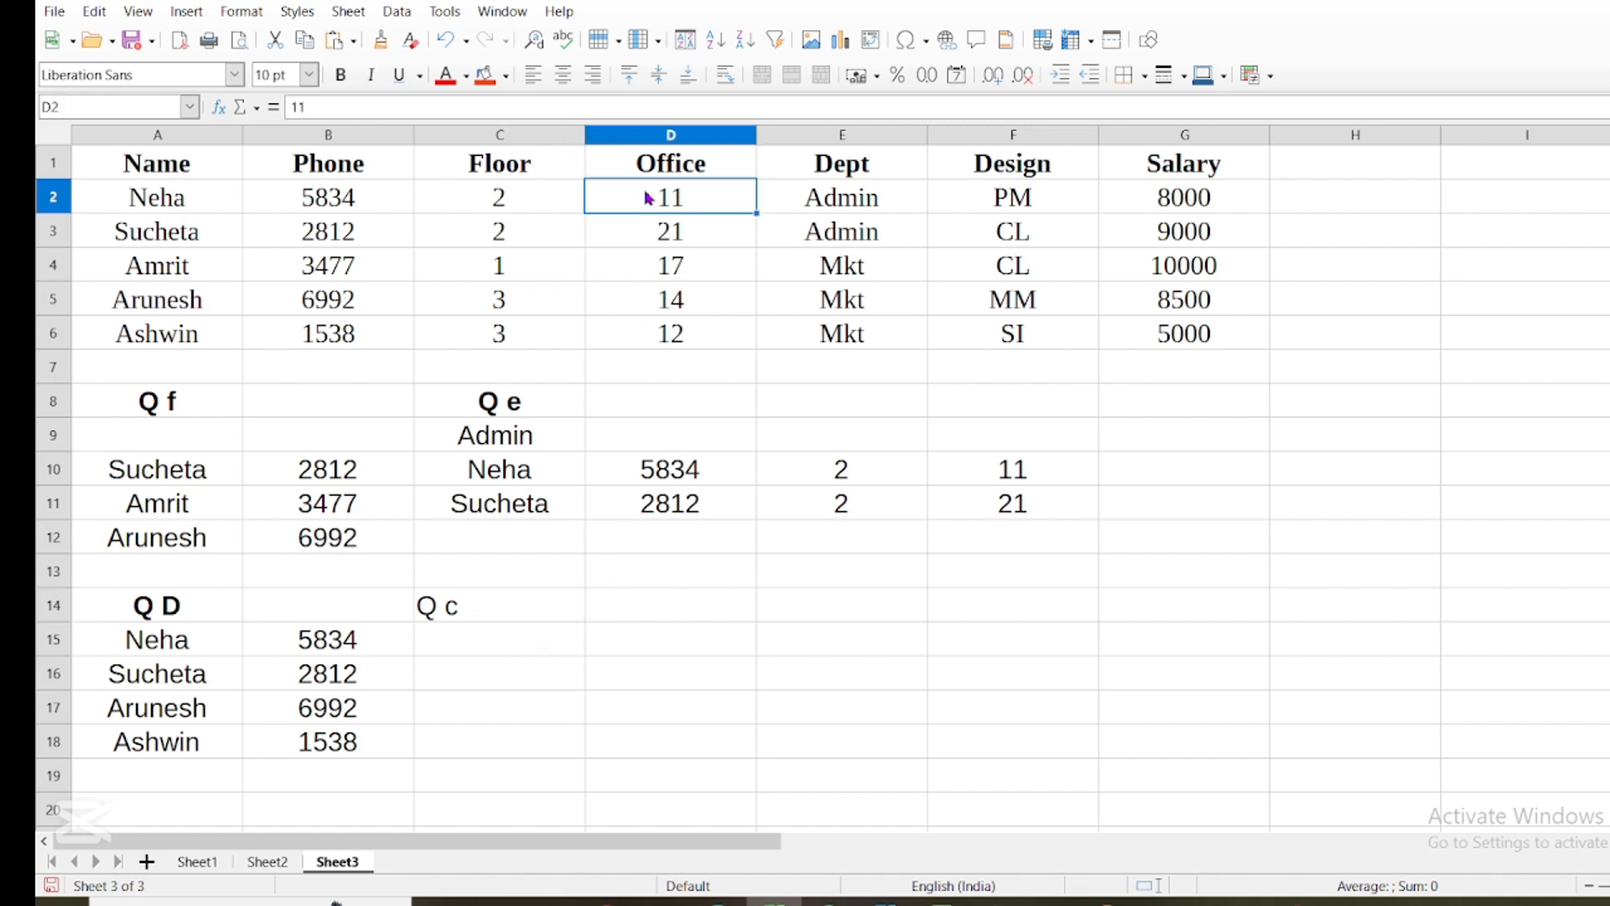
pyautogui.moveTo(648, 198); pyautogui.dragTo(648, 295)
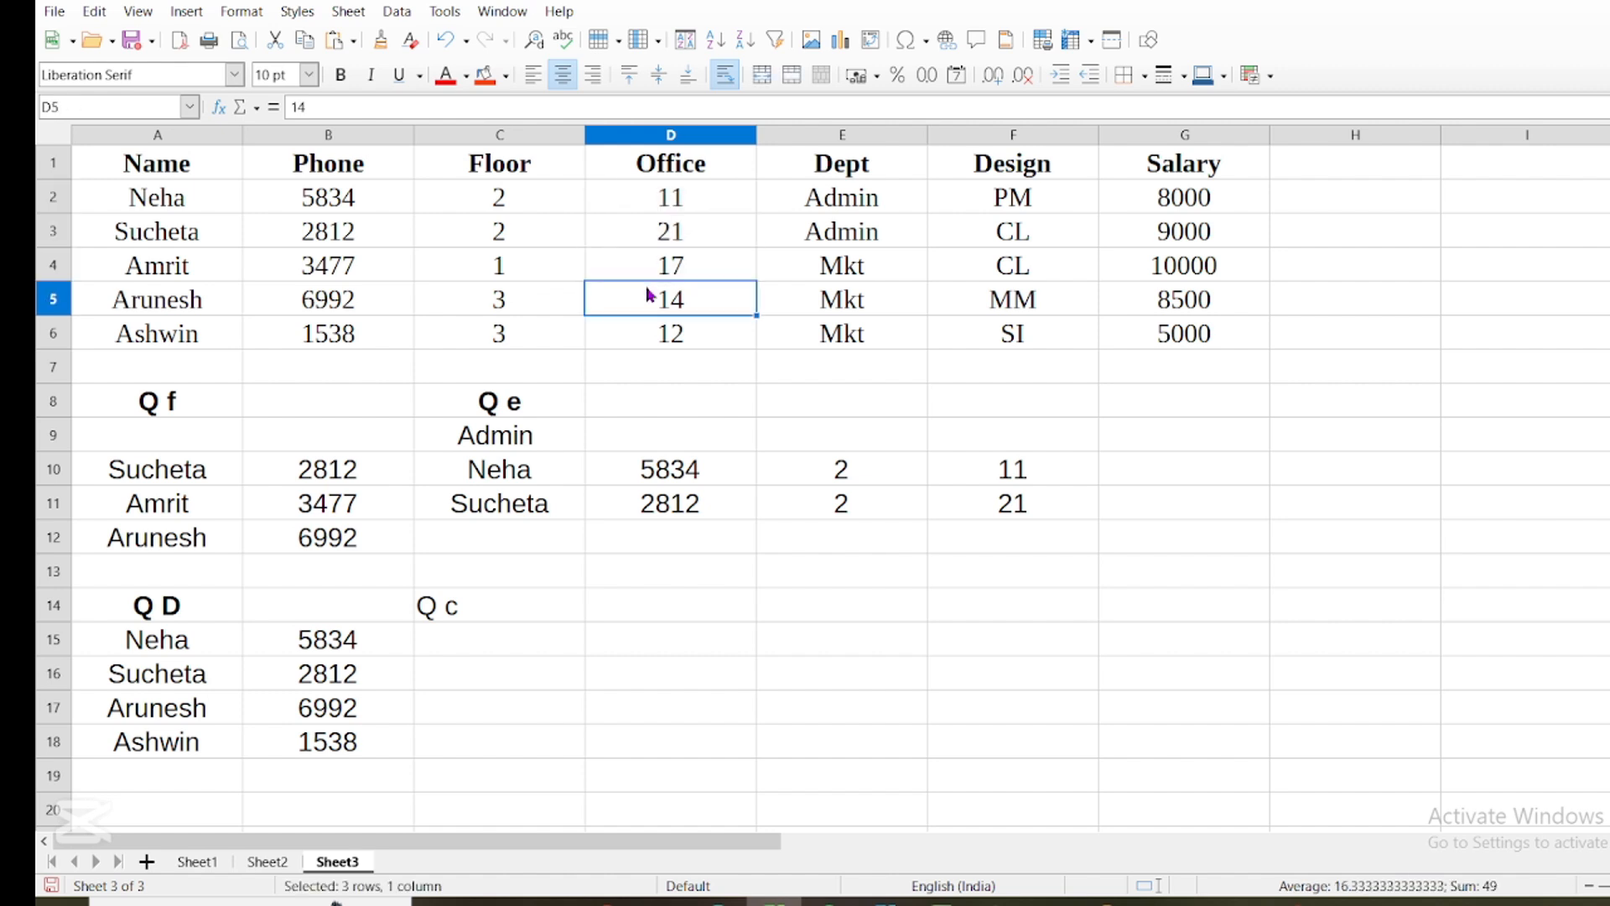
pyautogui.click(663, 213)
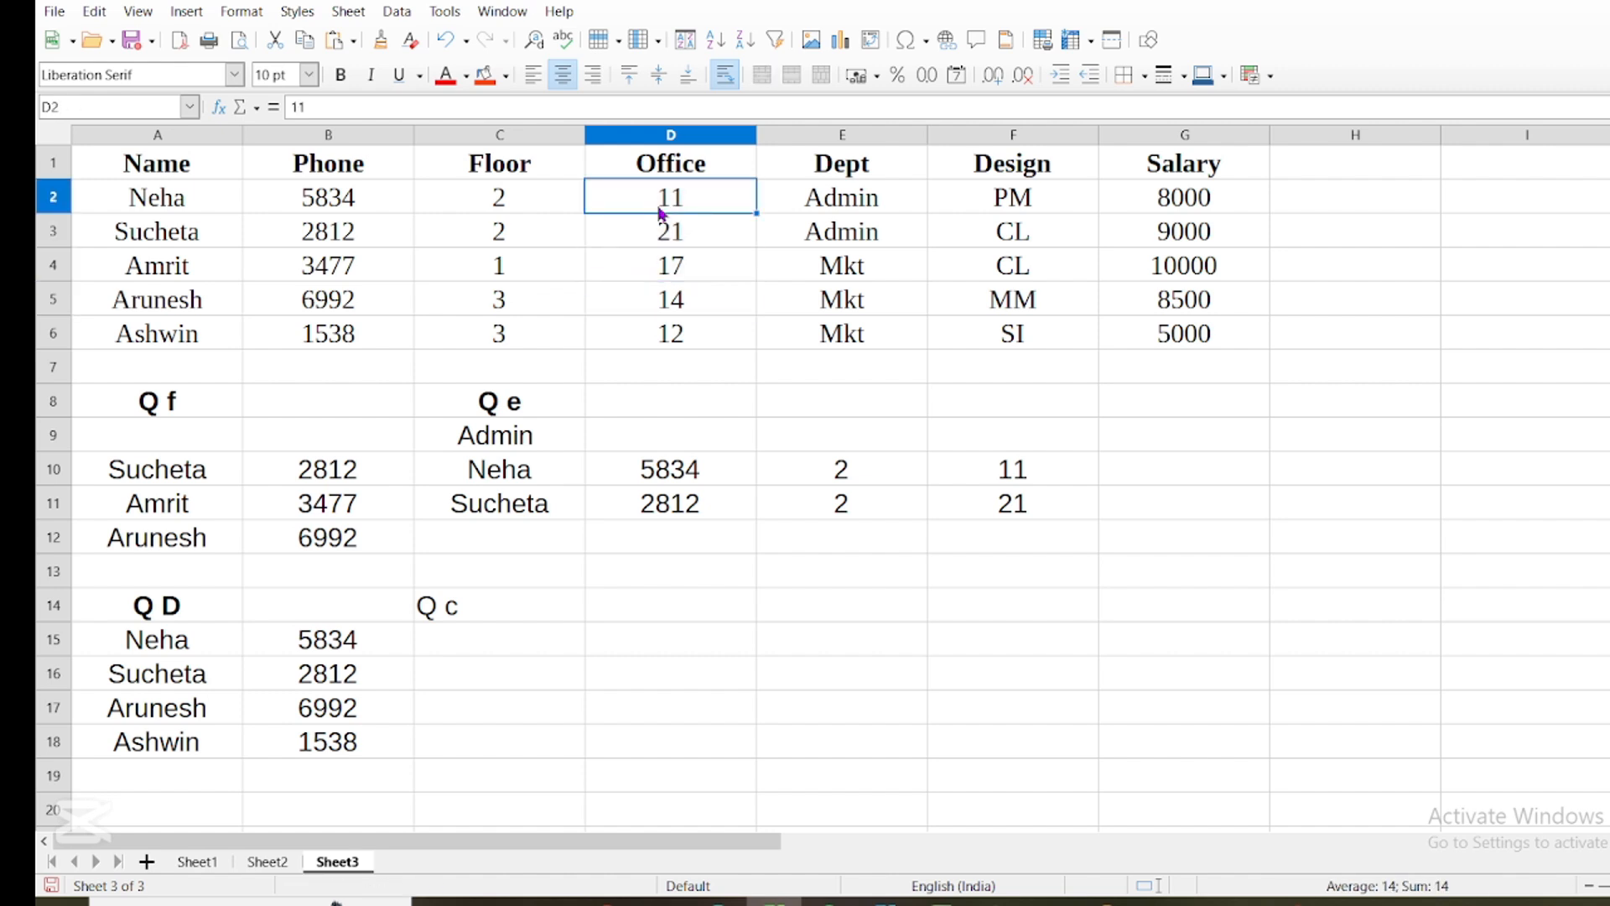
pyautogui.click(660, 312)
# - Start a FILTER formula in cell C16 with the name, phone, floor and office data A2:D6 as its range
pyautogui.click(478, 670)
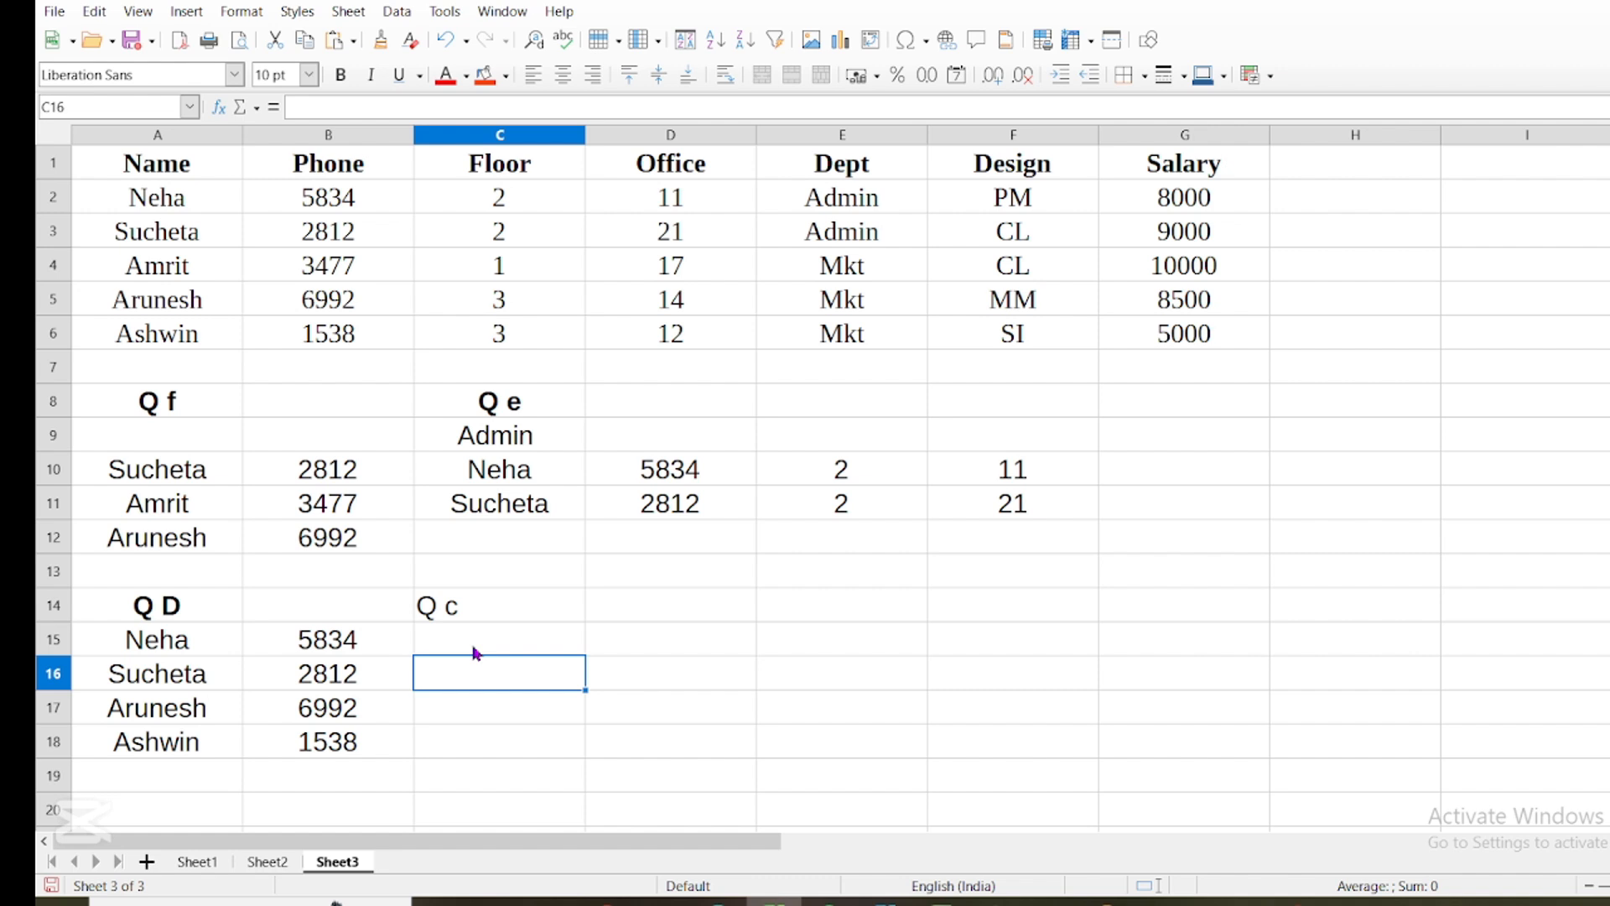
pyautogui.write('f')
pyautogui.press('BackSpace')
pyautogui.press('BackSpace')
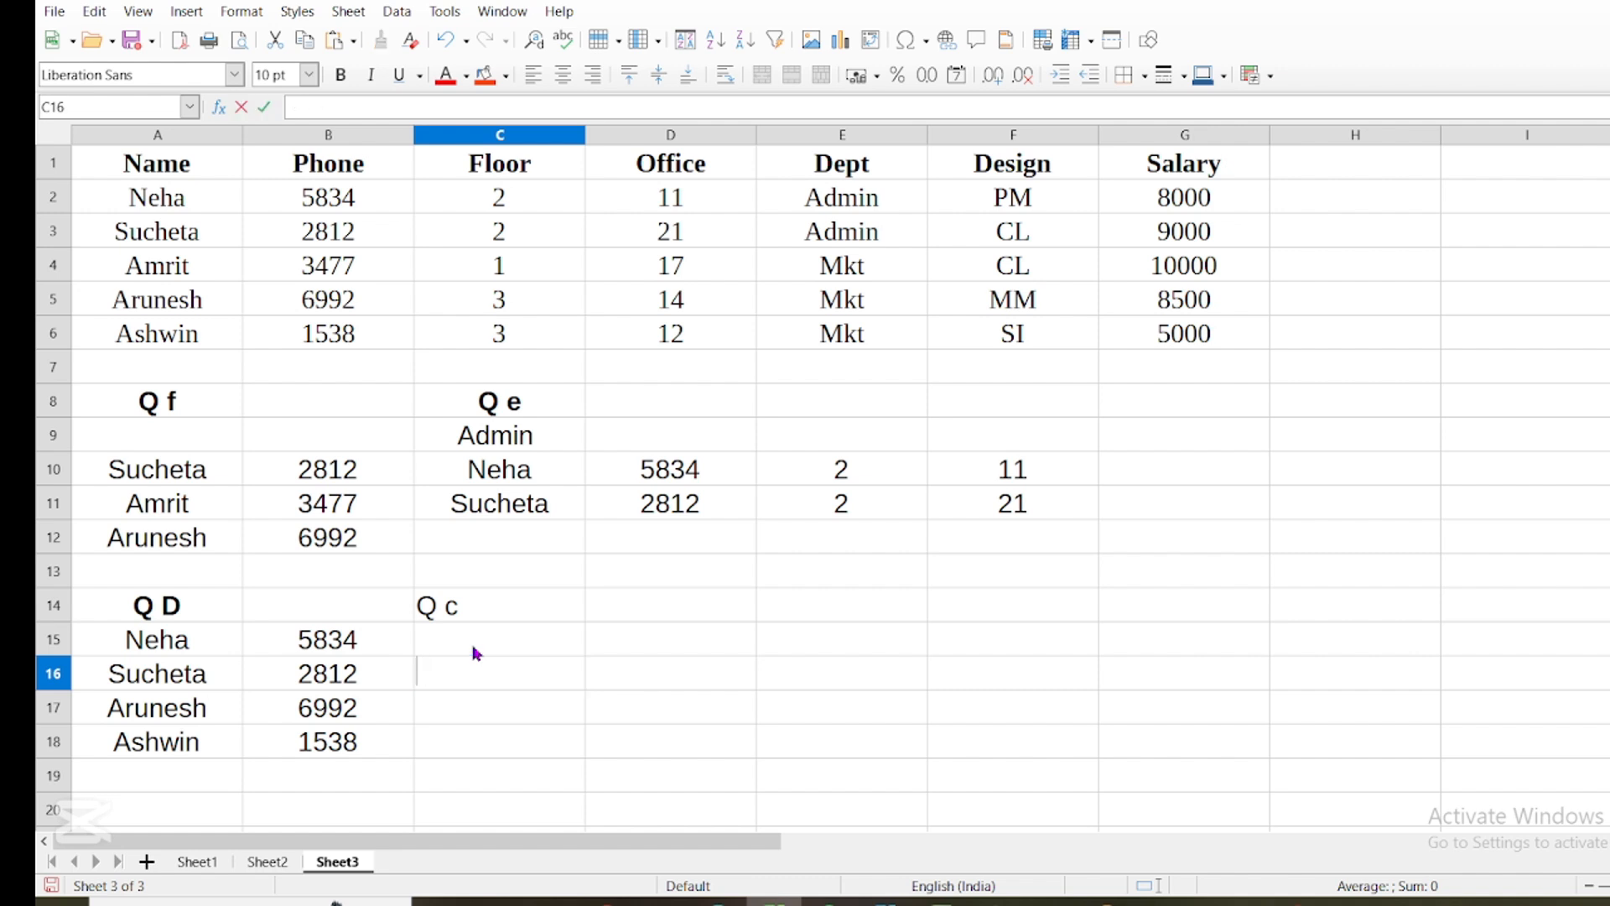
pyautogui.write('=fil')
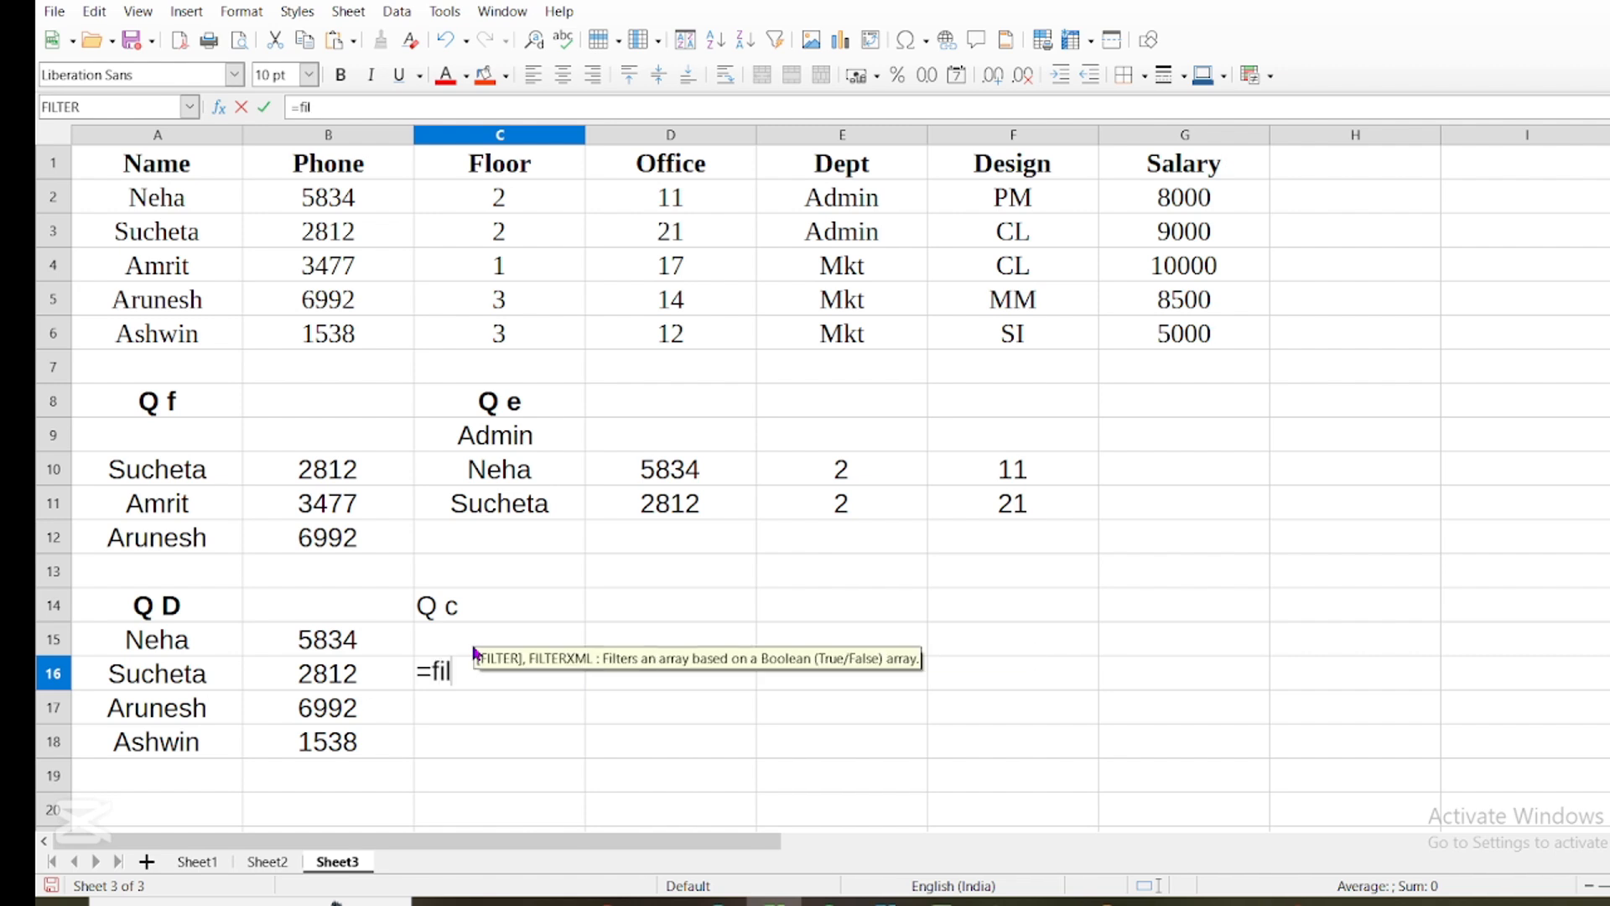
pyautogui.write('terr(')
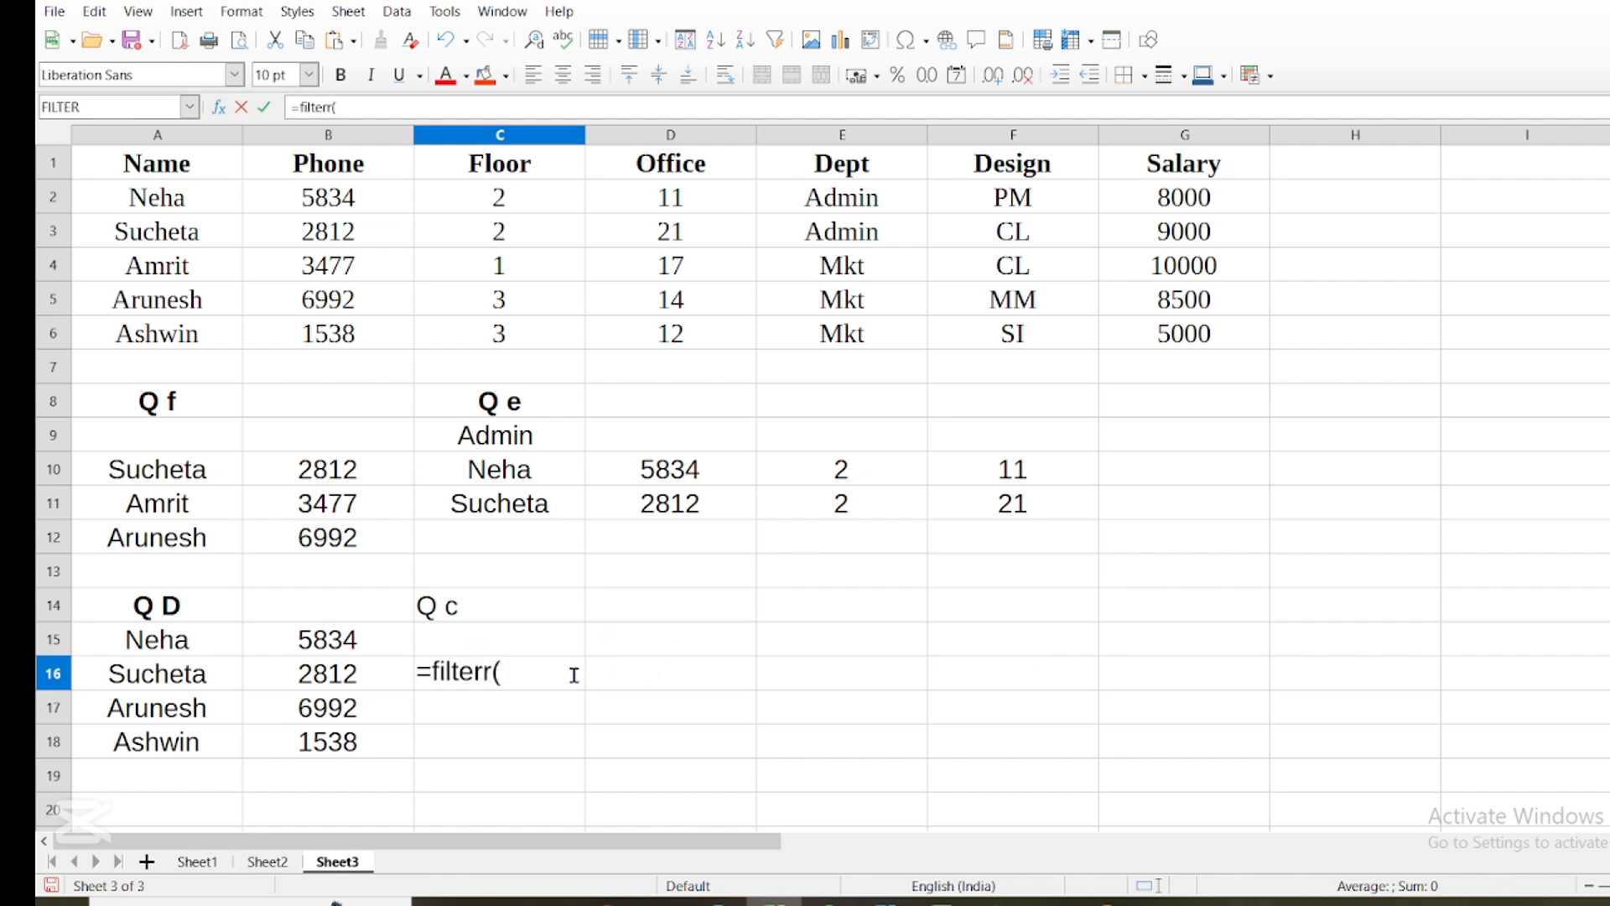
pyautogui.press('BackSpace')
pyautogui.press('BackSpace')
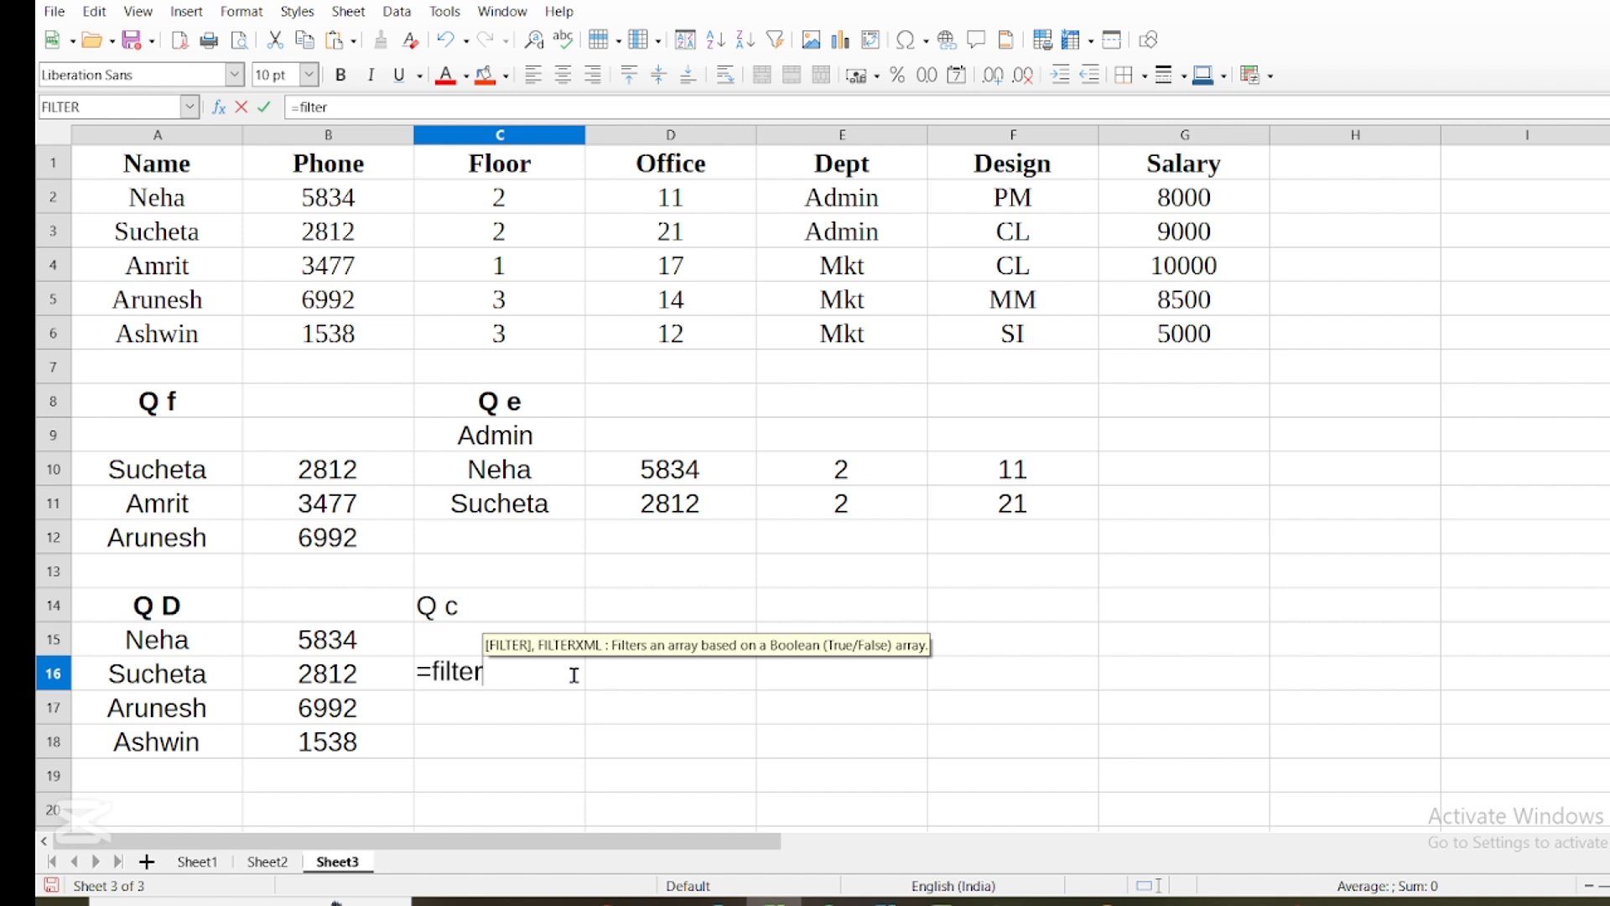
pyautogui.write('(')
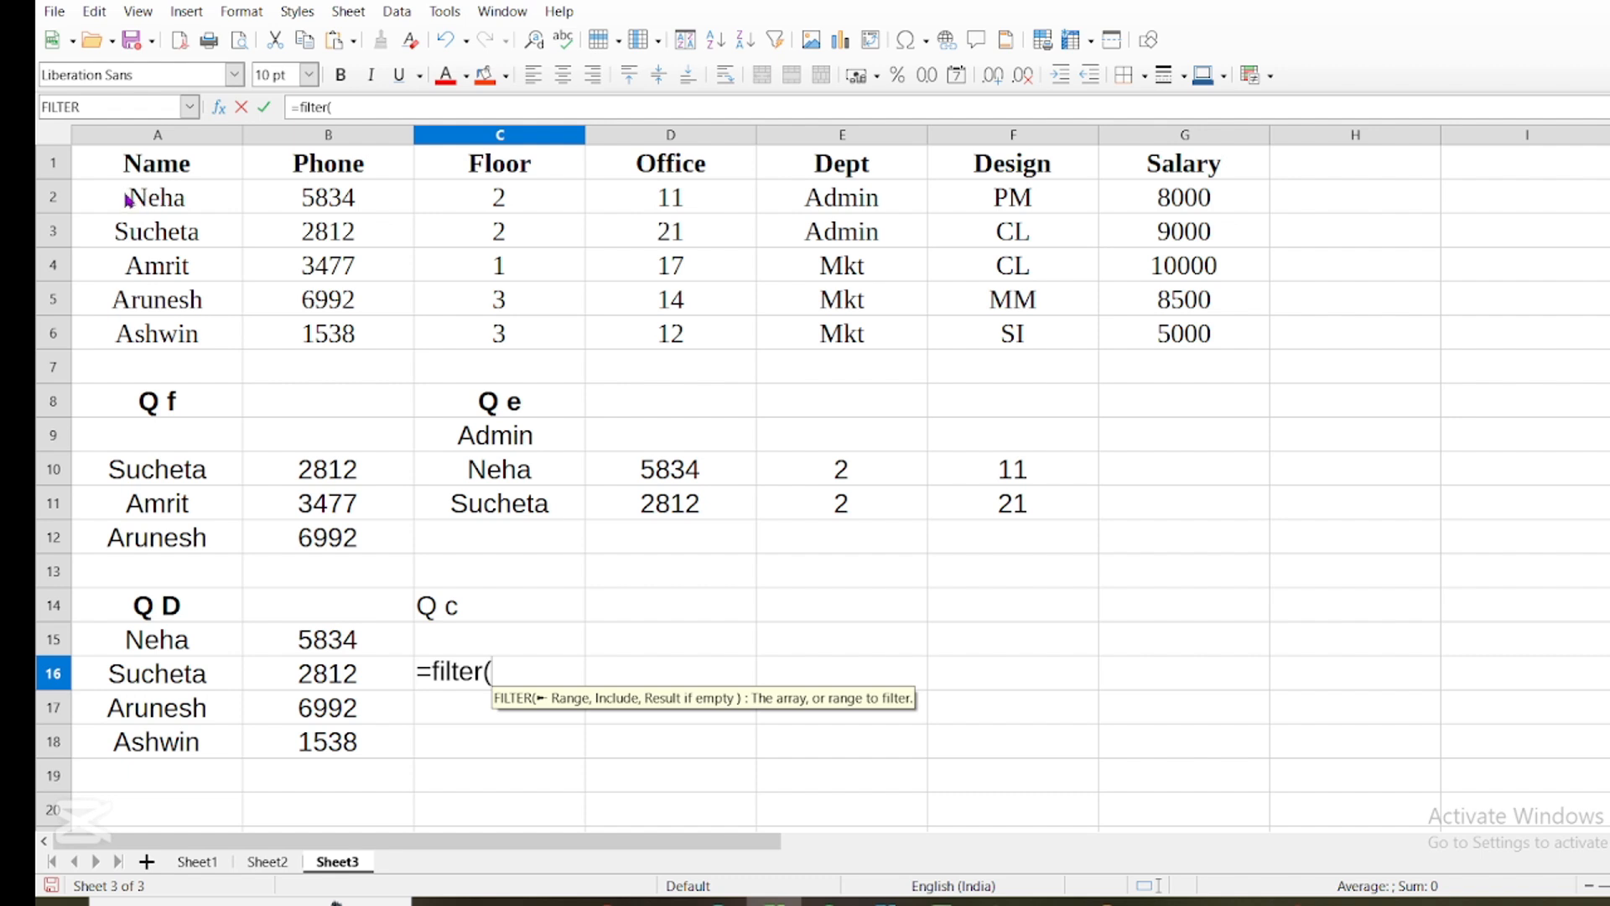
pyautogui.moveTo(127, 200); pyautogui.dragTo(612, 338)
pyautogui.write(',')
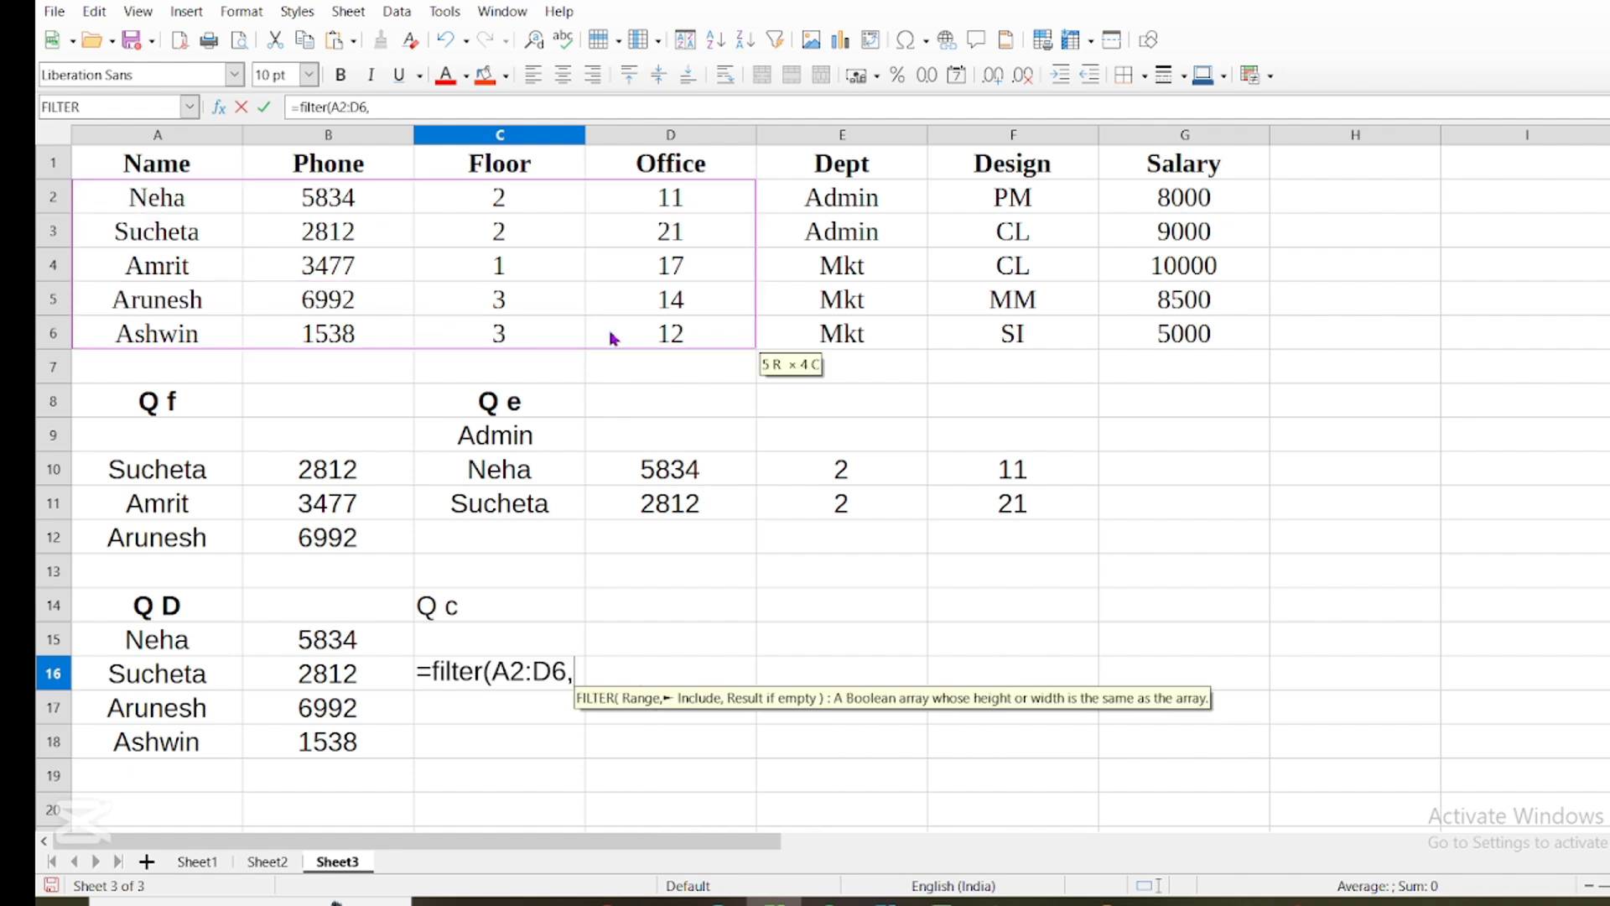
# - Add the bracketed office condition (D2:D6=11) to the C16 FILTER formula
pyautogui.write('(')
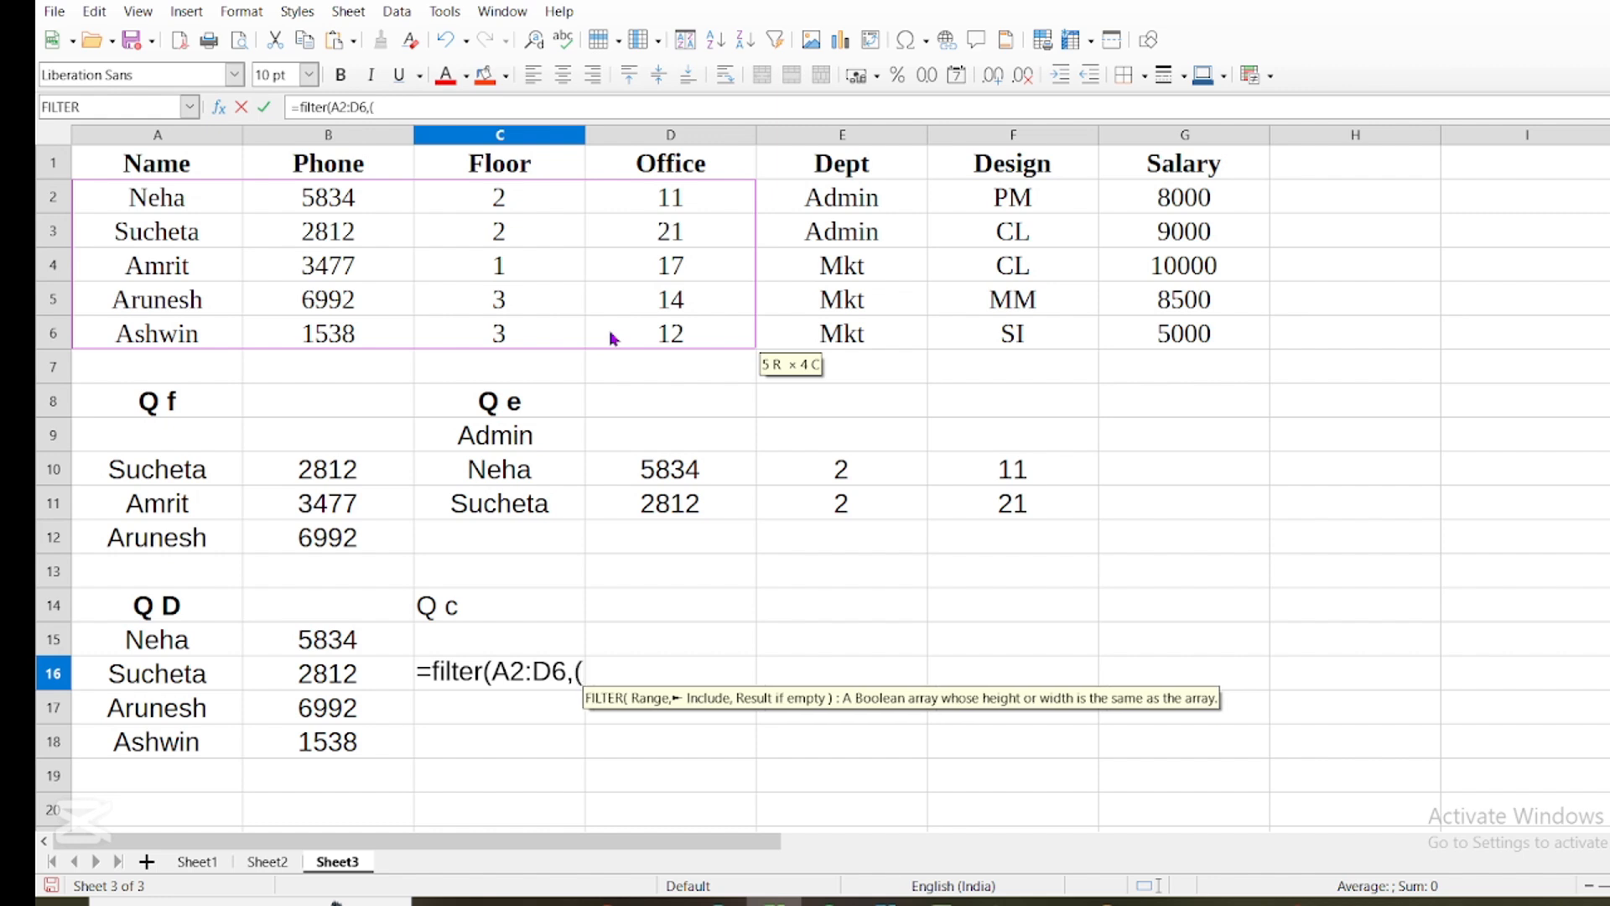
pyautogui.click(668, 210)
pyautogui.moveTo(669, 212); pyautogui.dragTo(677, 335)
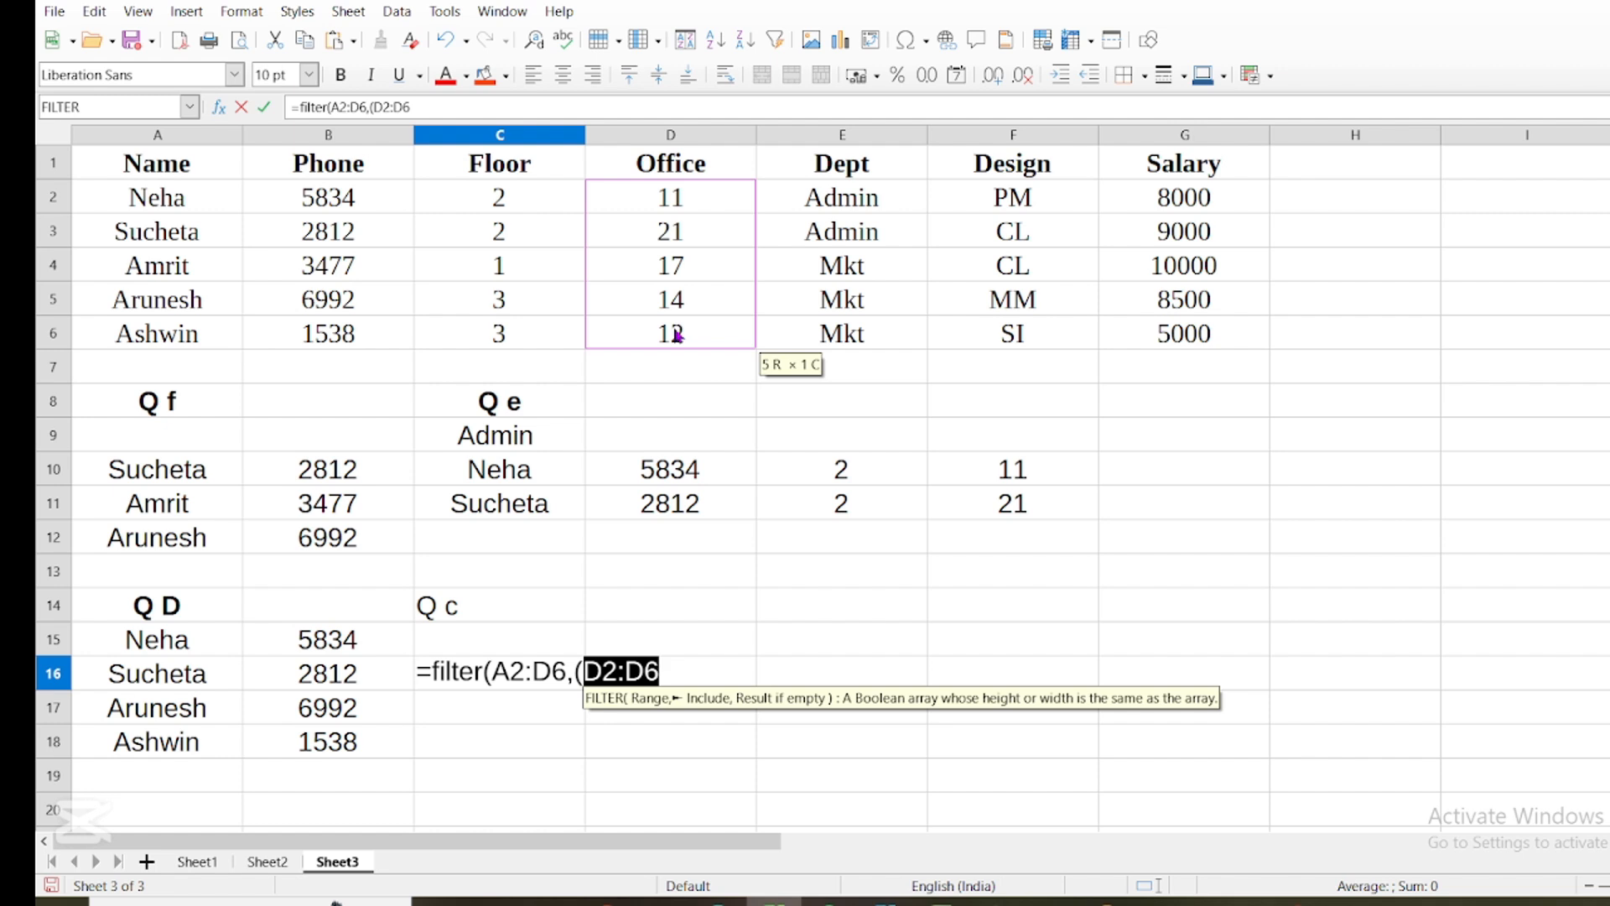
pyautogui.write('=')
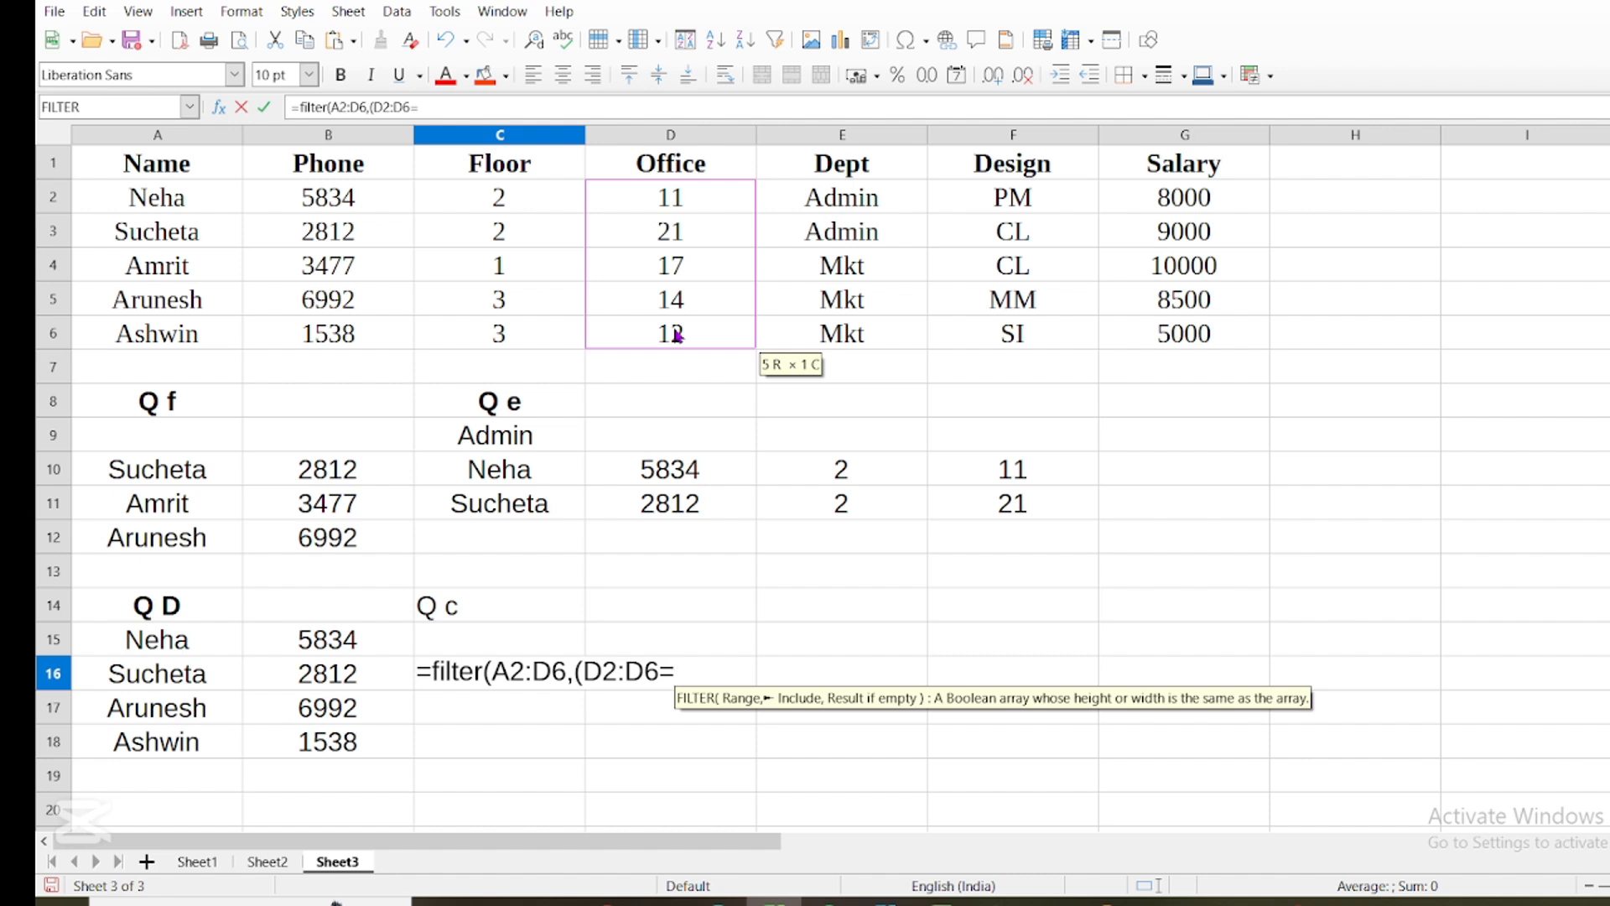
pyautogui.write('11')
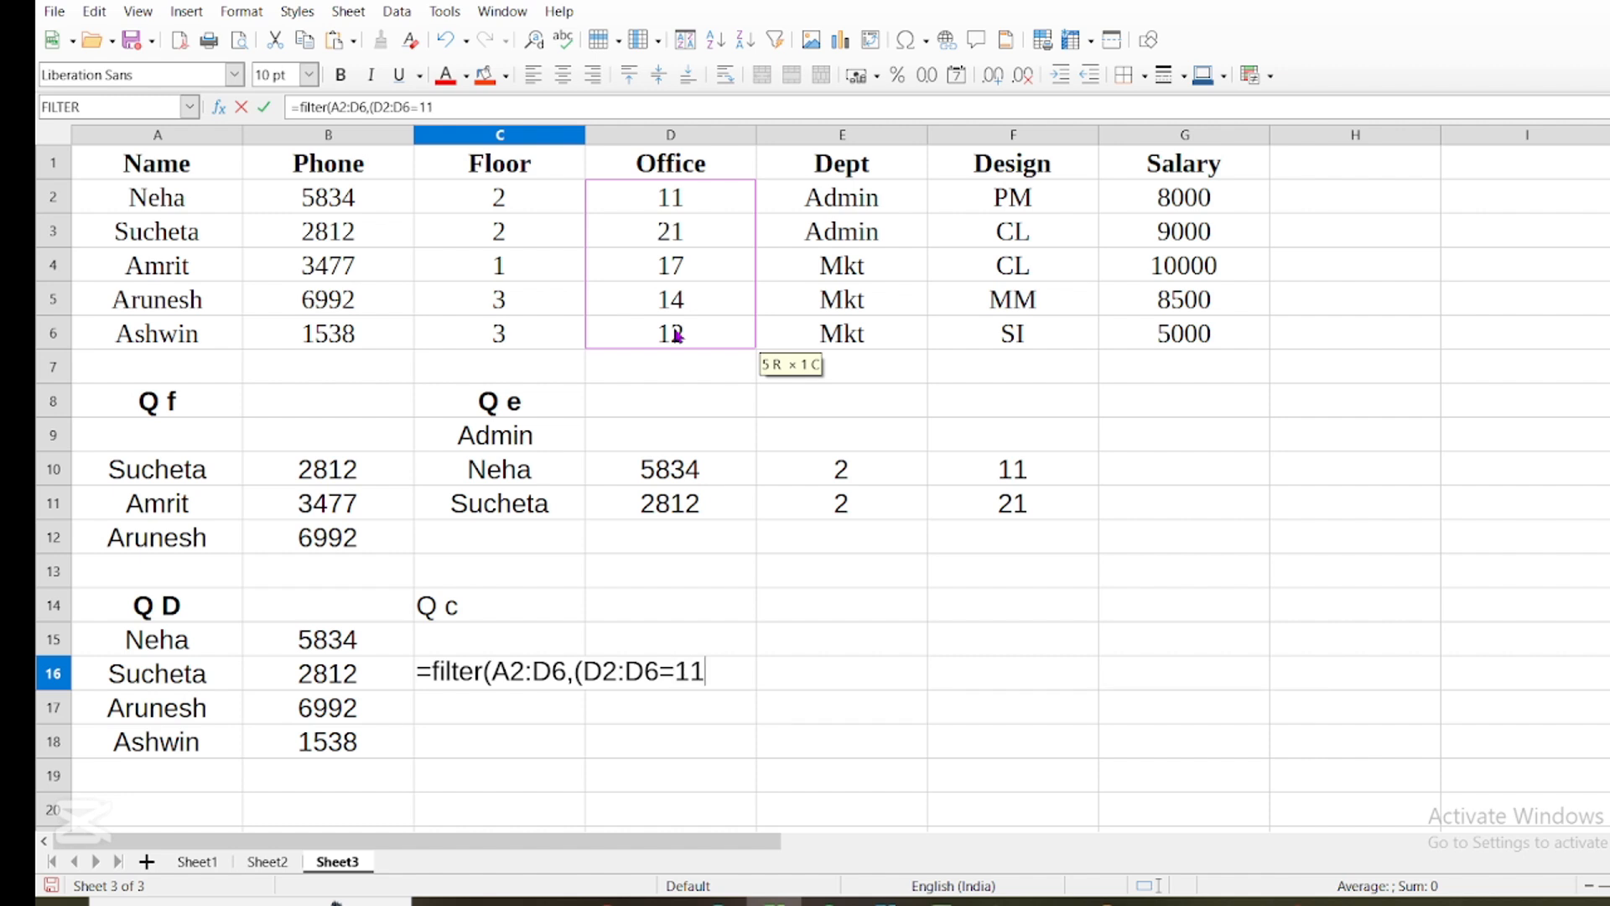
pyautogui.write(')')
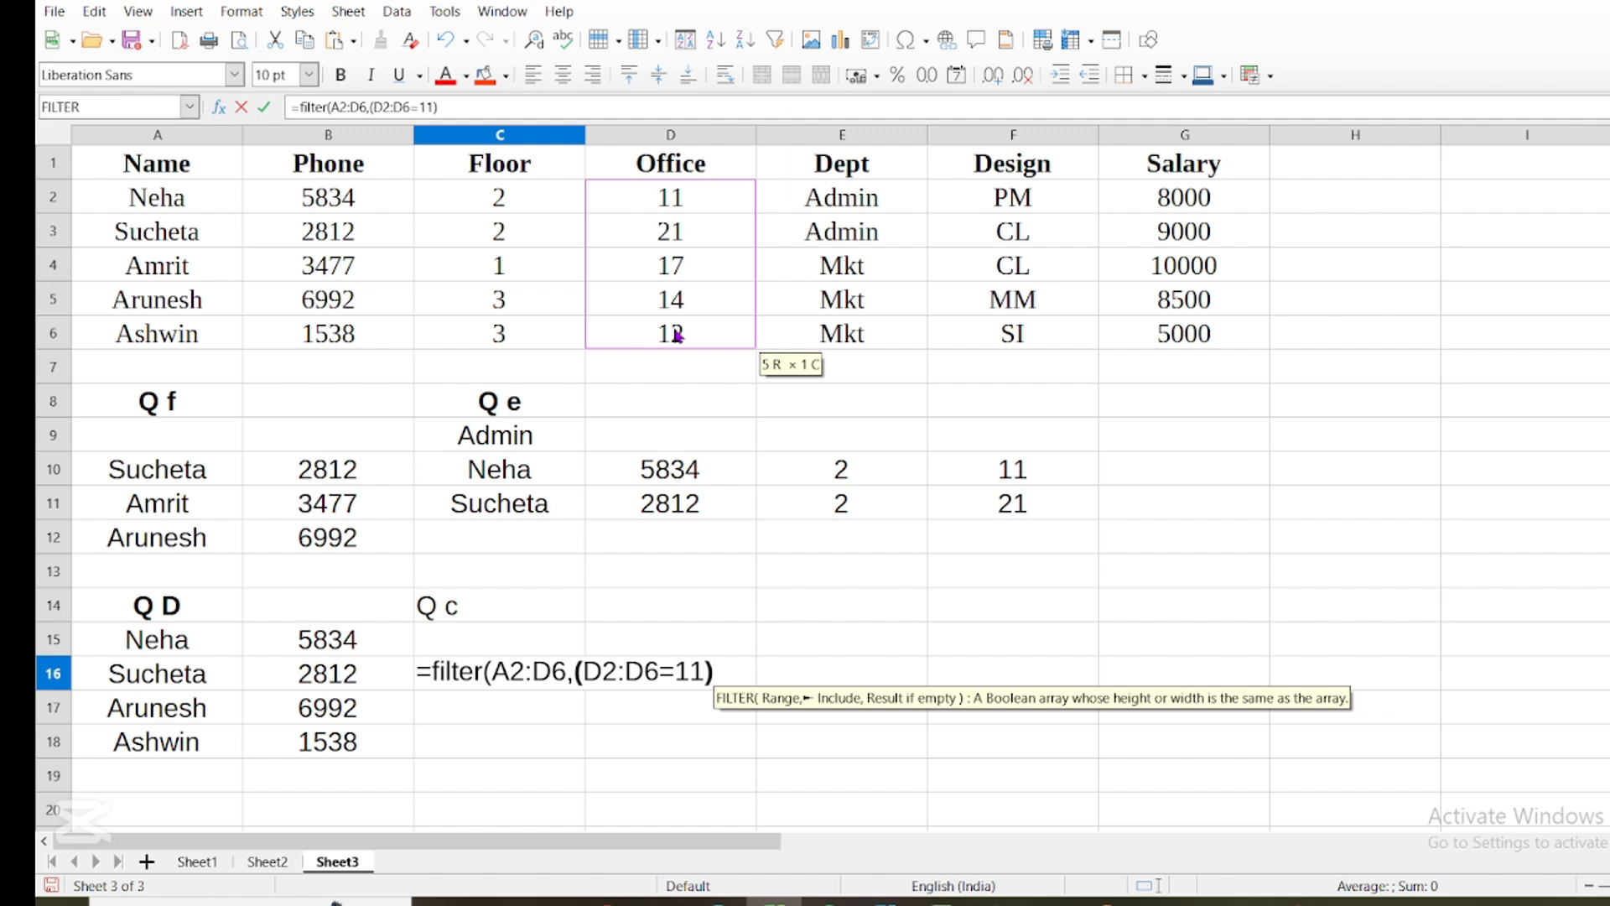
# - Extend the C16 condition with the alternative +(D2:D6=14) so that either office number matches
pyautogui.write('+(')
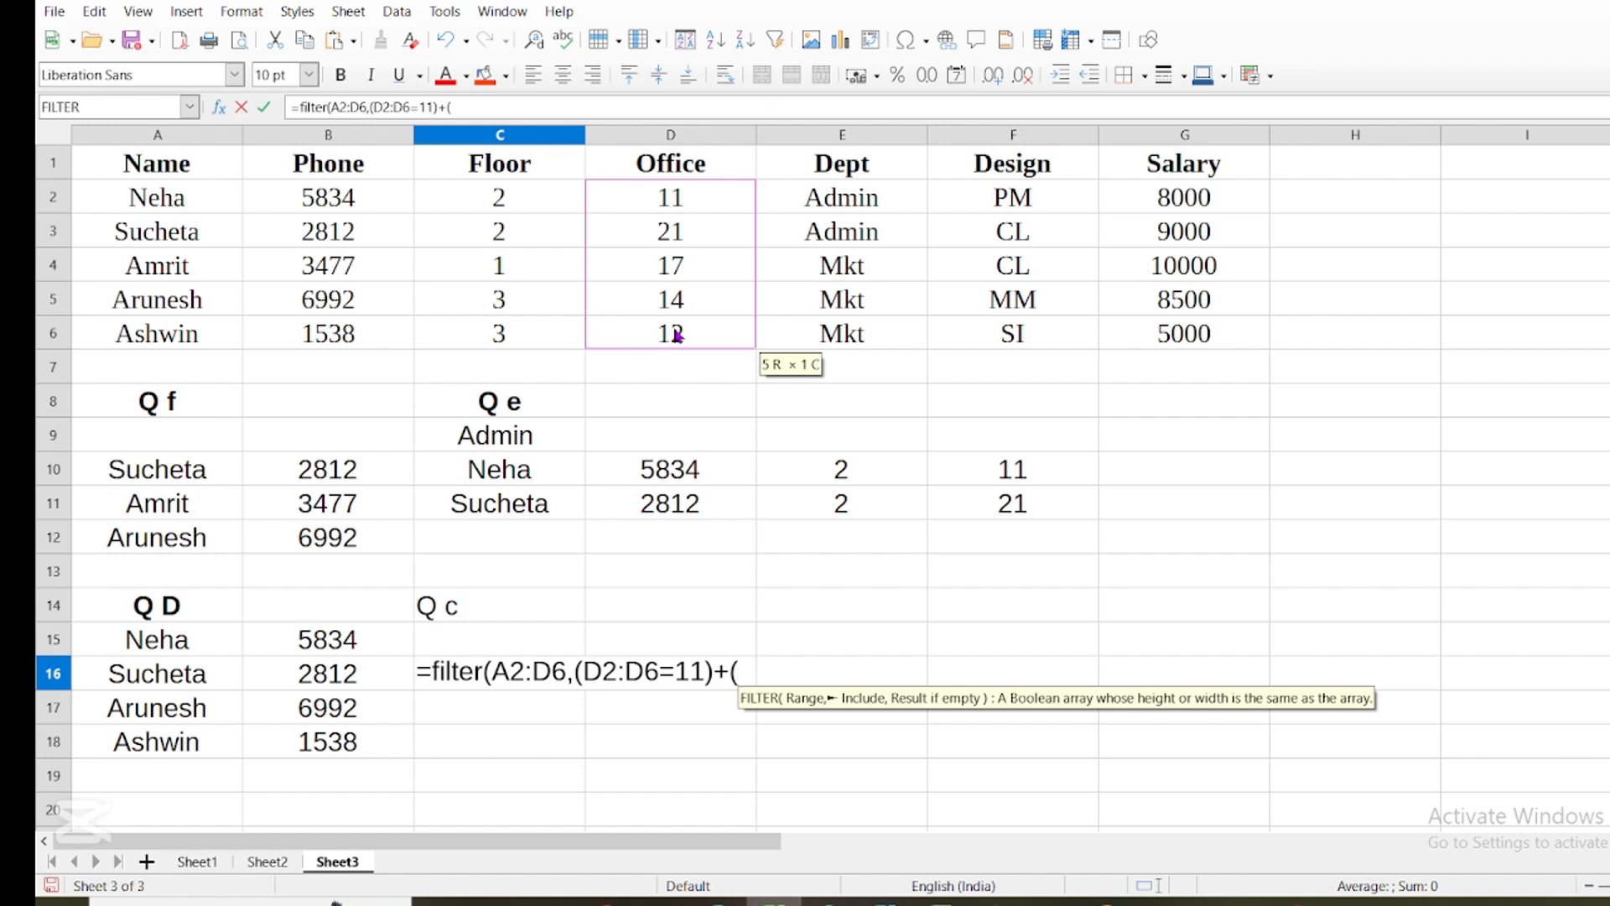
pyautogui.moveTo(678, 200); pyautogui.dragTo(679, 331)
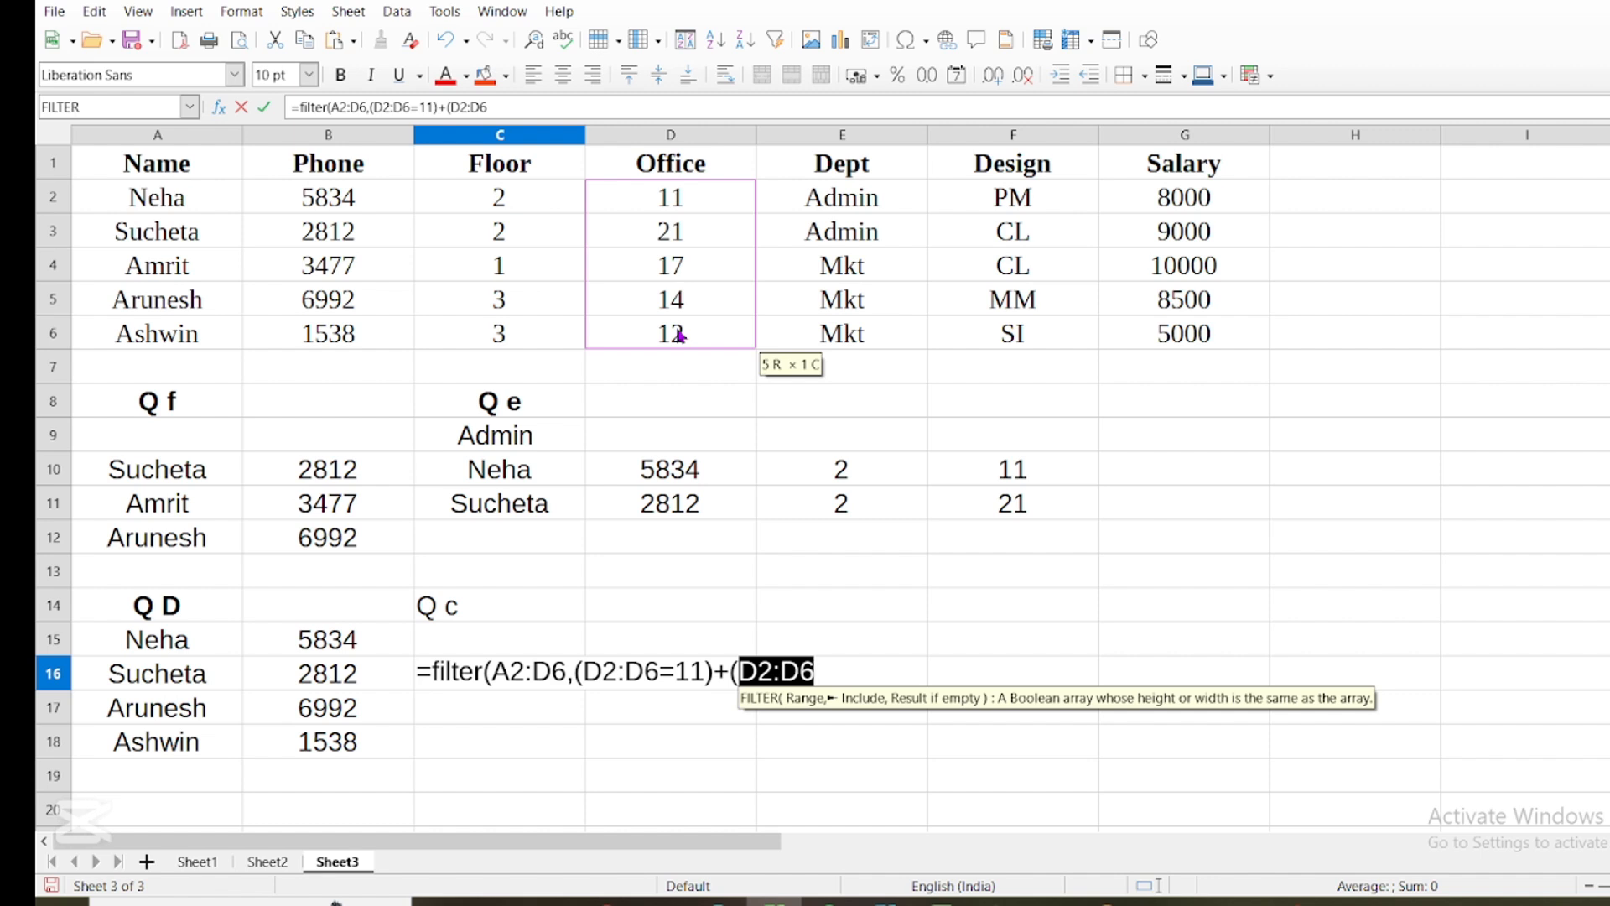
pyautogui.write('=')
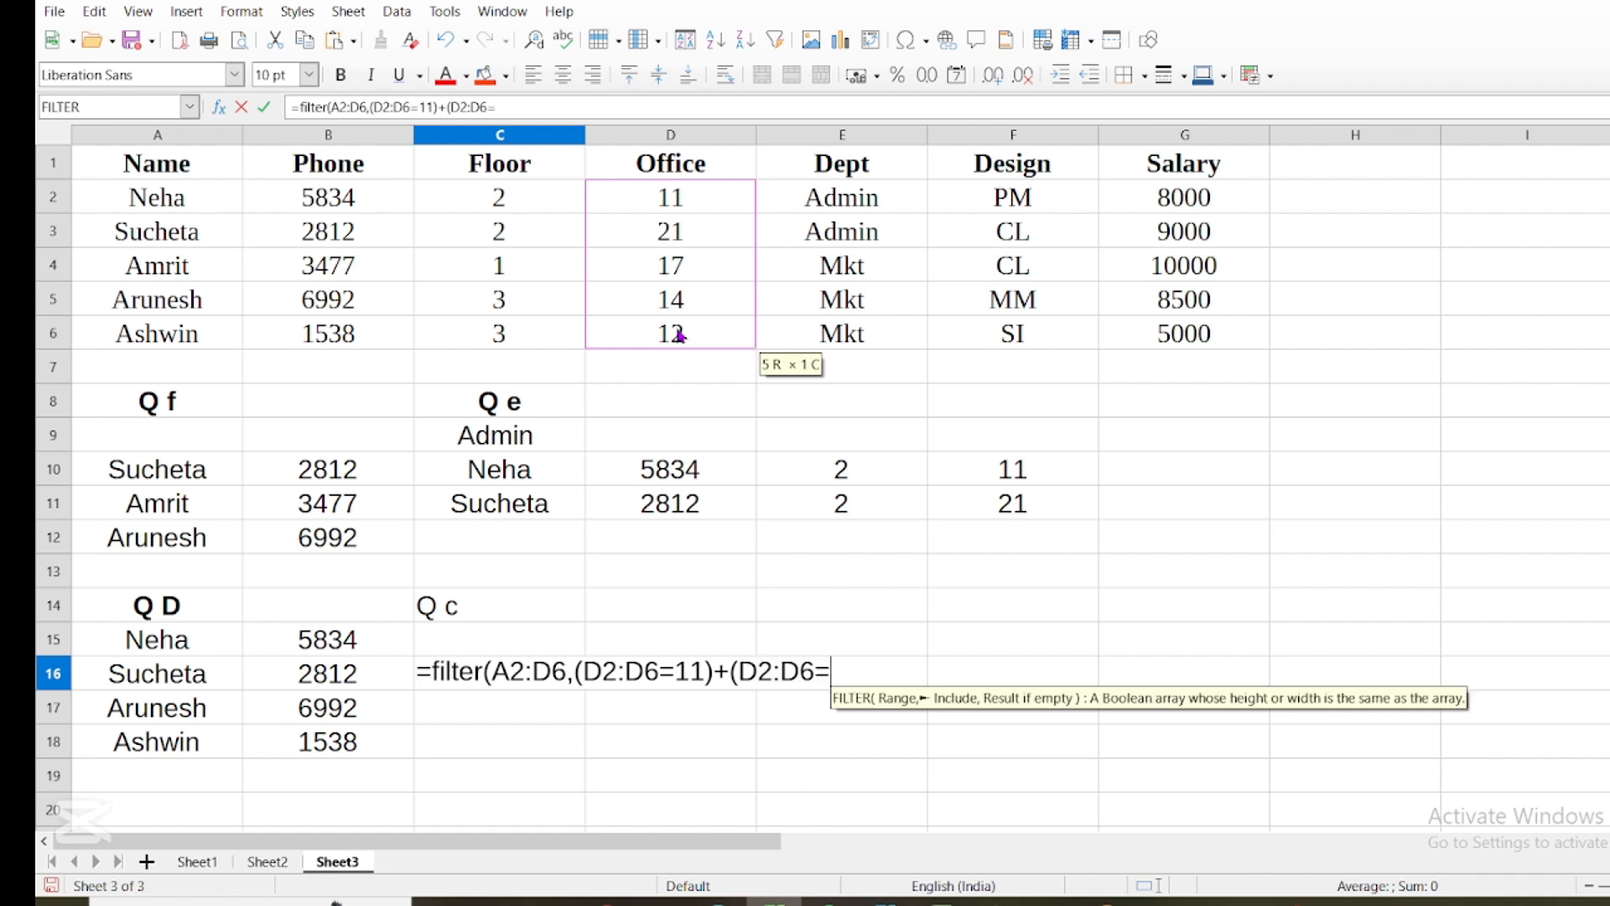
pyautogui.write('14')
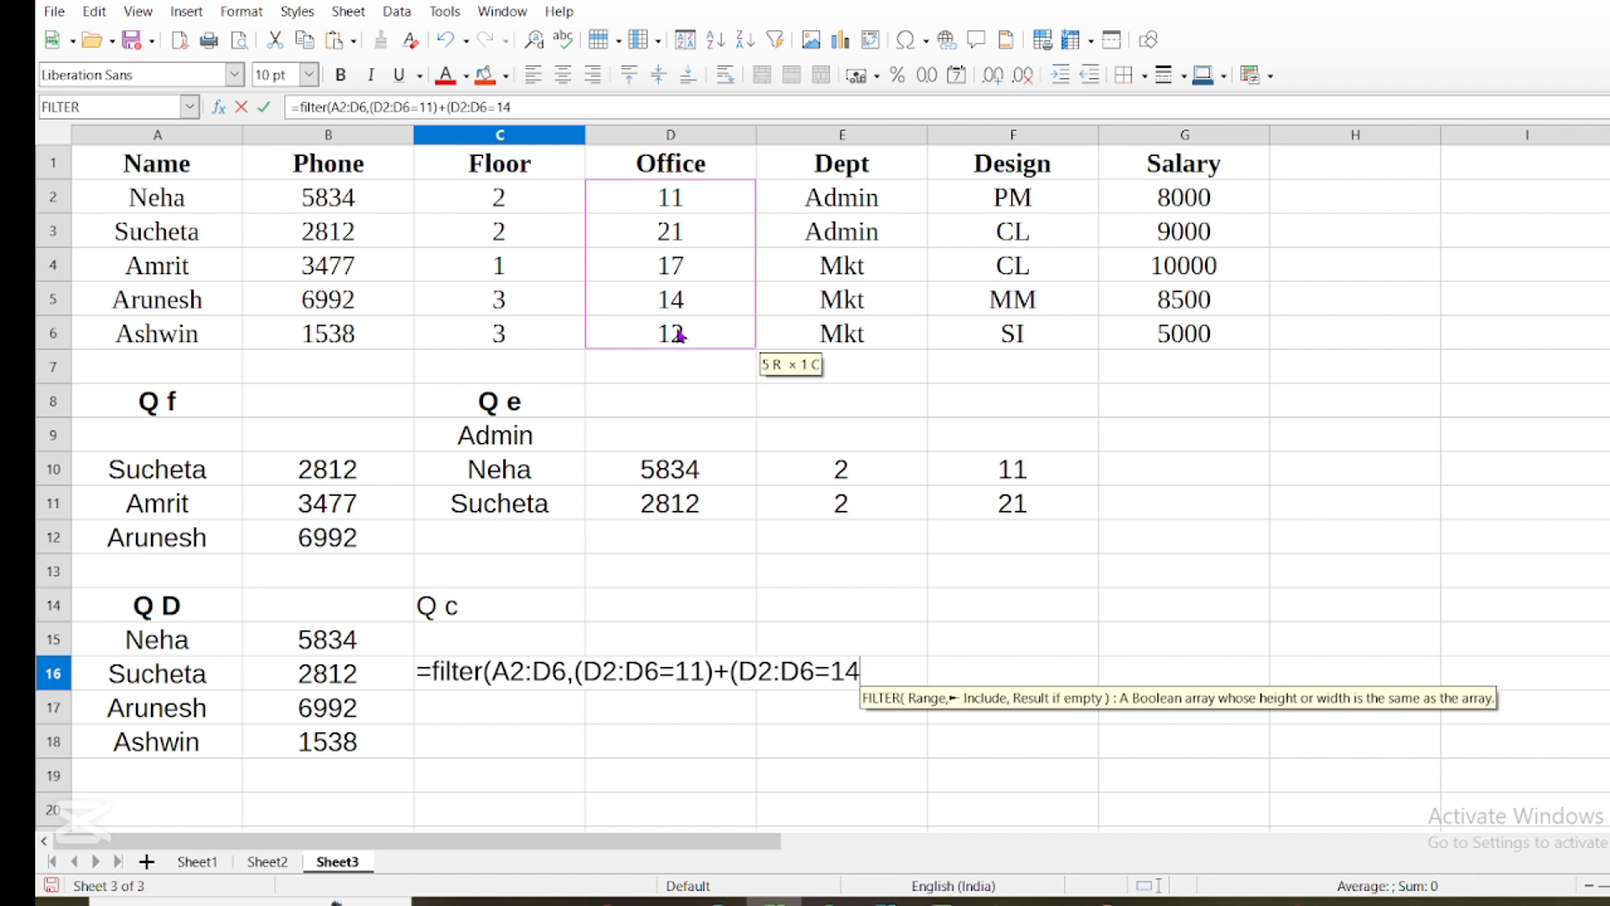
pyautogui.write(')')
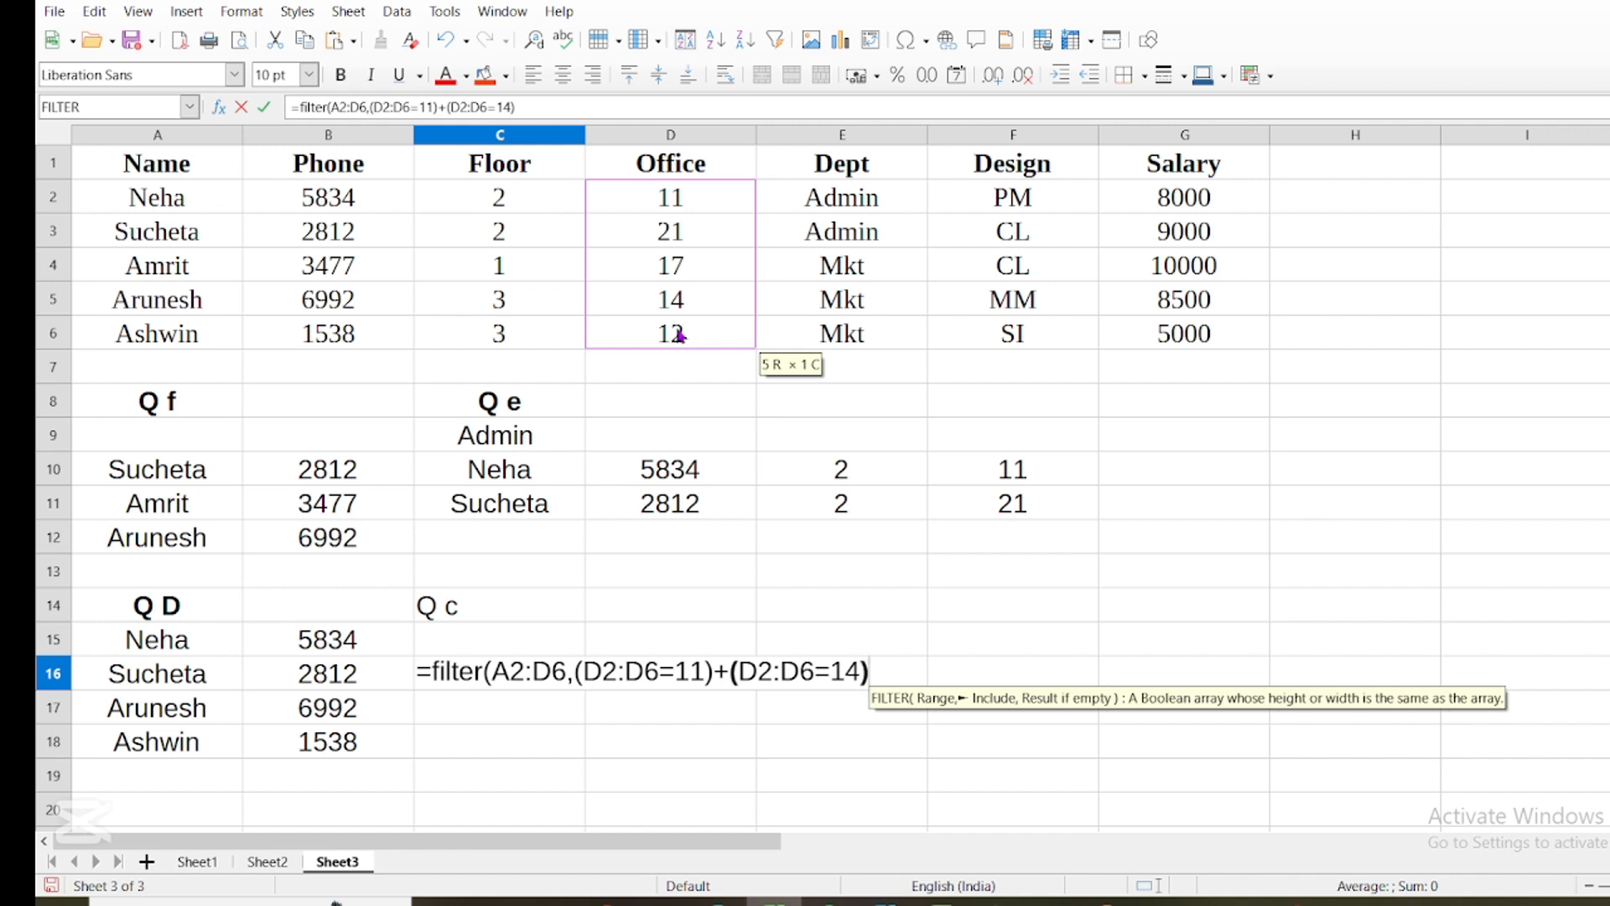
# - Close the FILTER formula in C16 and enter it as an array formula
pyautogui.write(')')
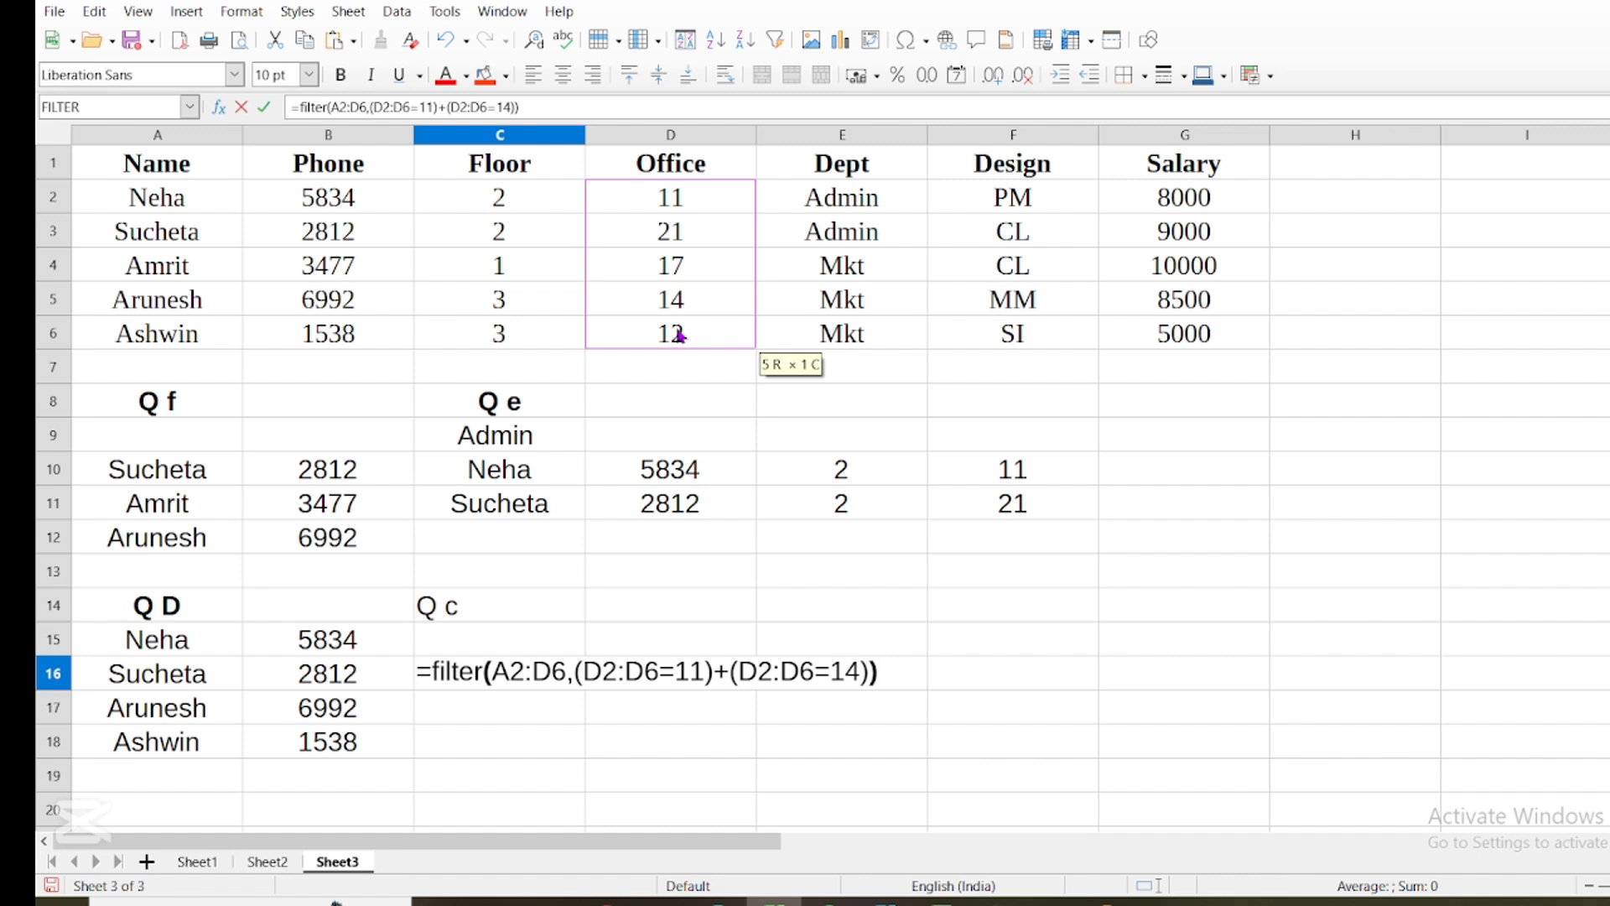
pyautogui.hotkey('ctrl', 'shift', 'Return')
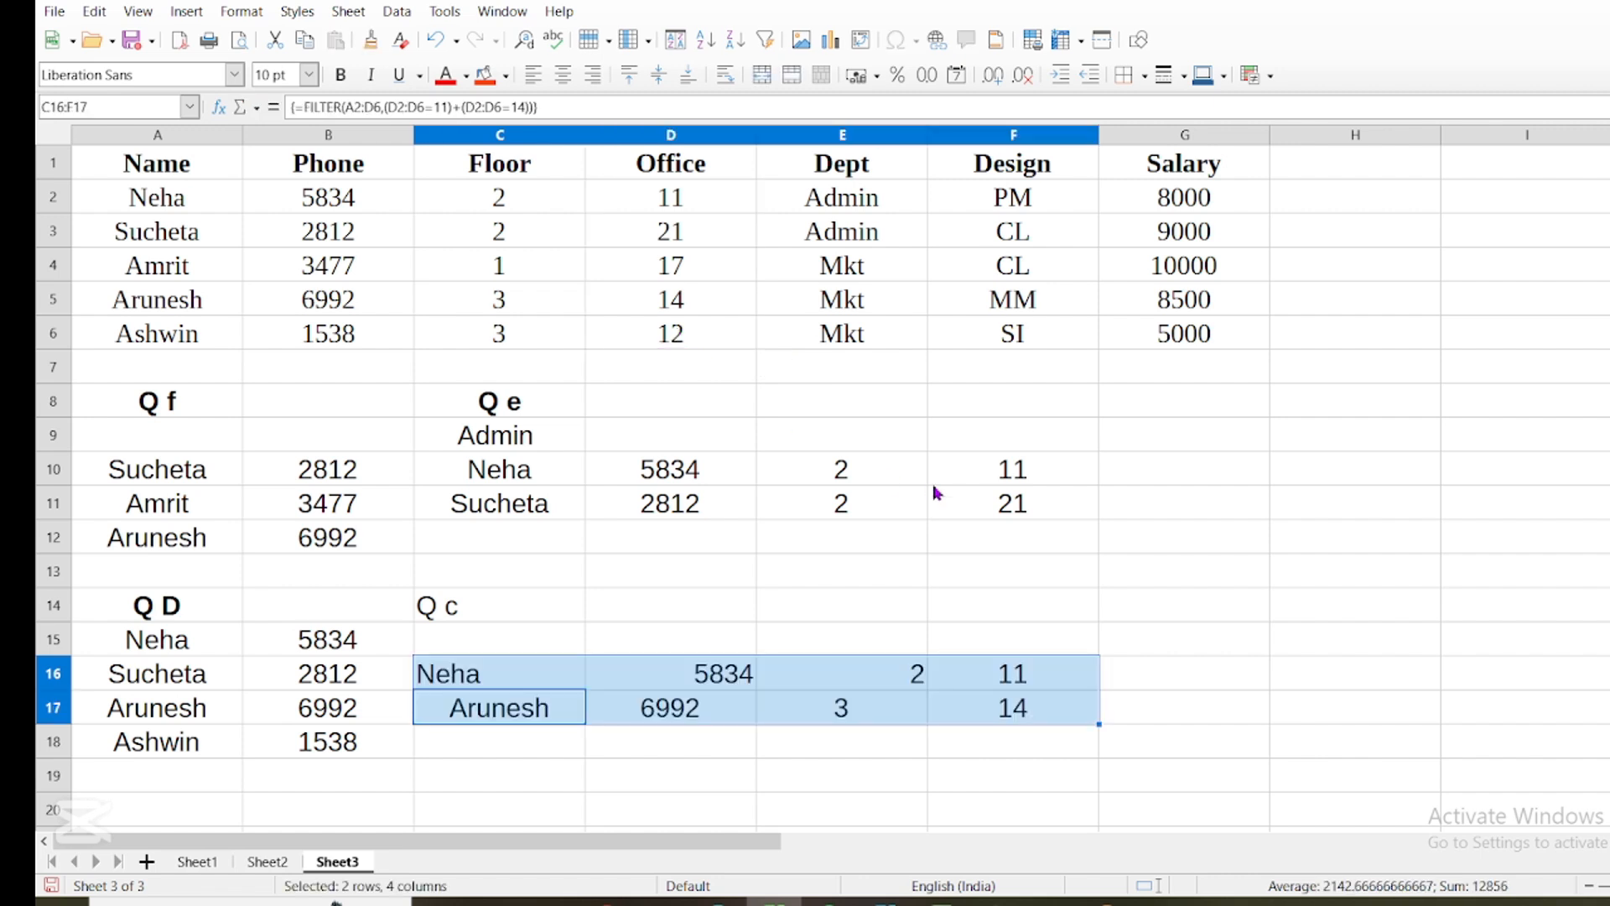
pyautogui.click(935, 535)
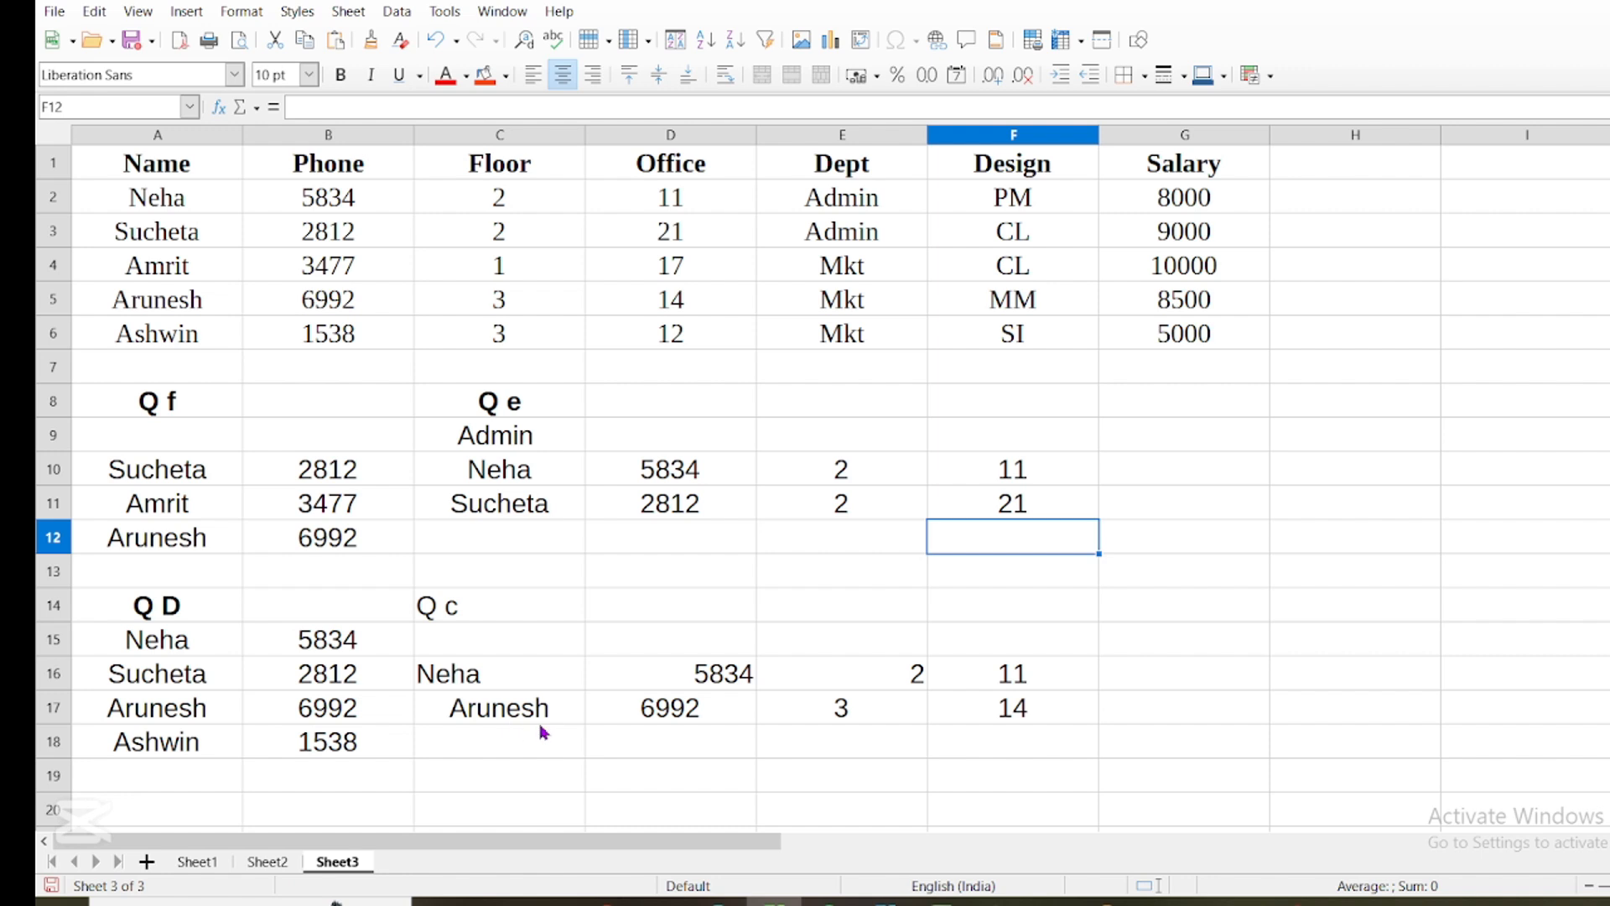
# - Examine the Q c result cells in C16:F17 and the labels of the four answered question blocks
pyautogui.click(670, 676)
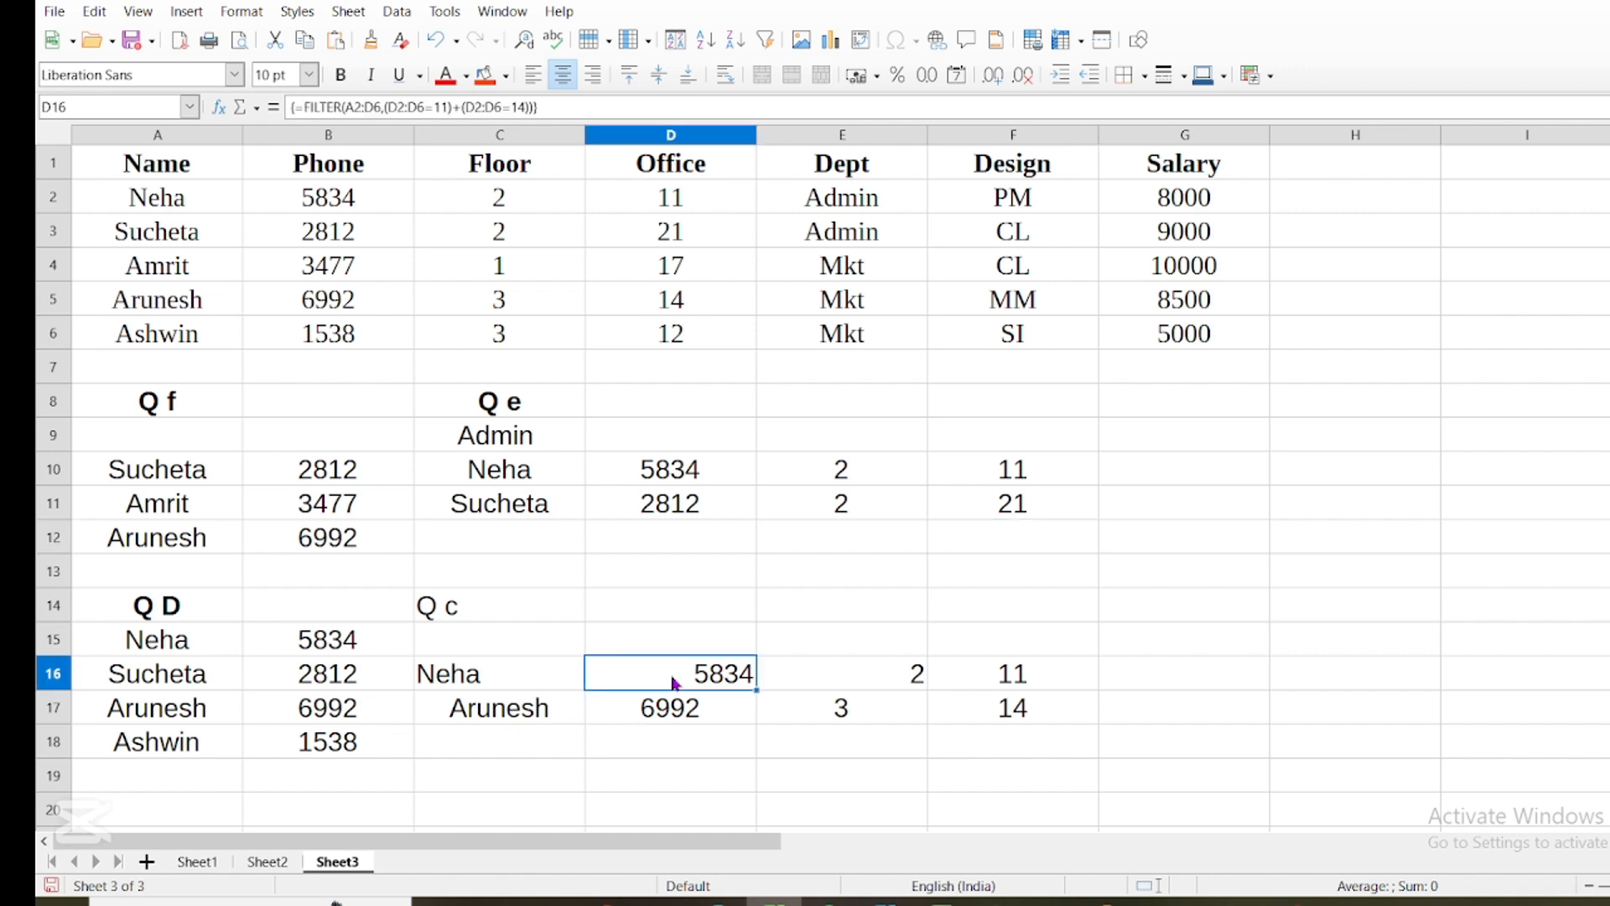
pyautogui.click(670, 719)
pyautogui.click(859, 679)
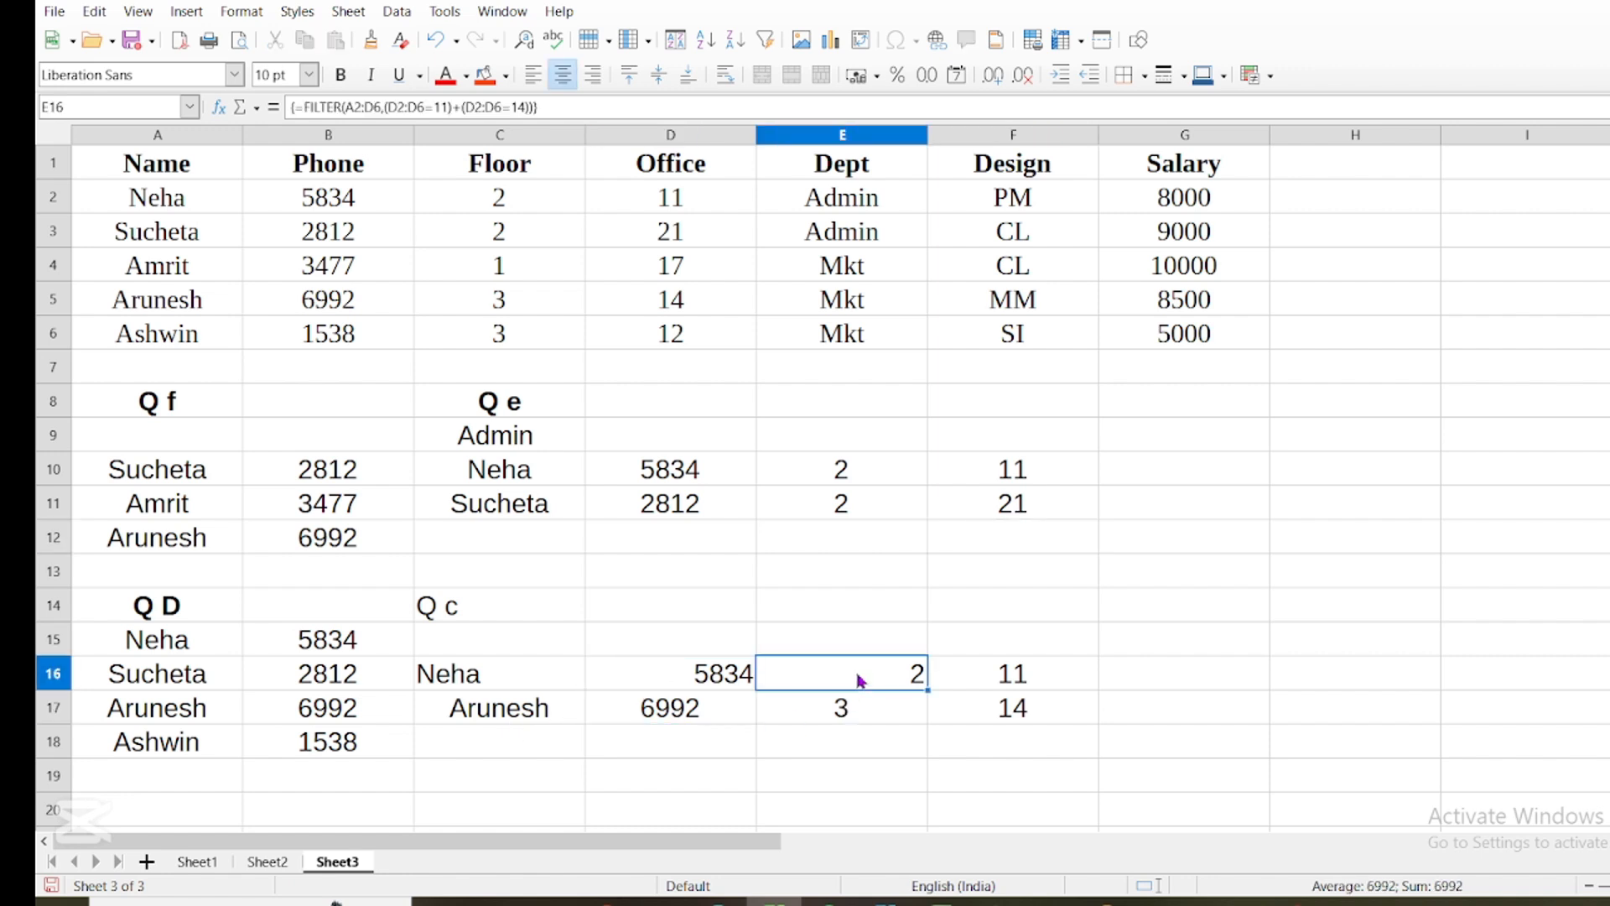
pyautogui.moveTo(860, 696); pyautogui.dragTo(860, 707)
pyautogui.click(859, 707)
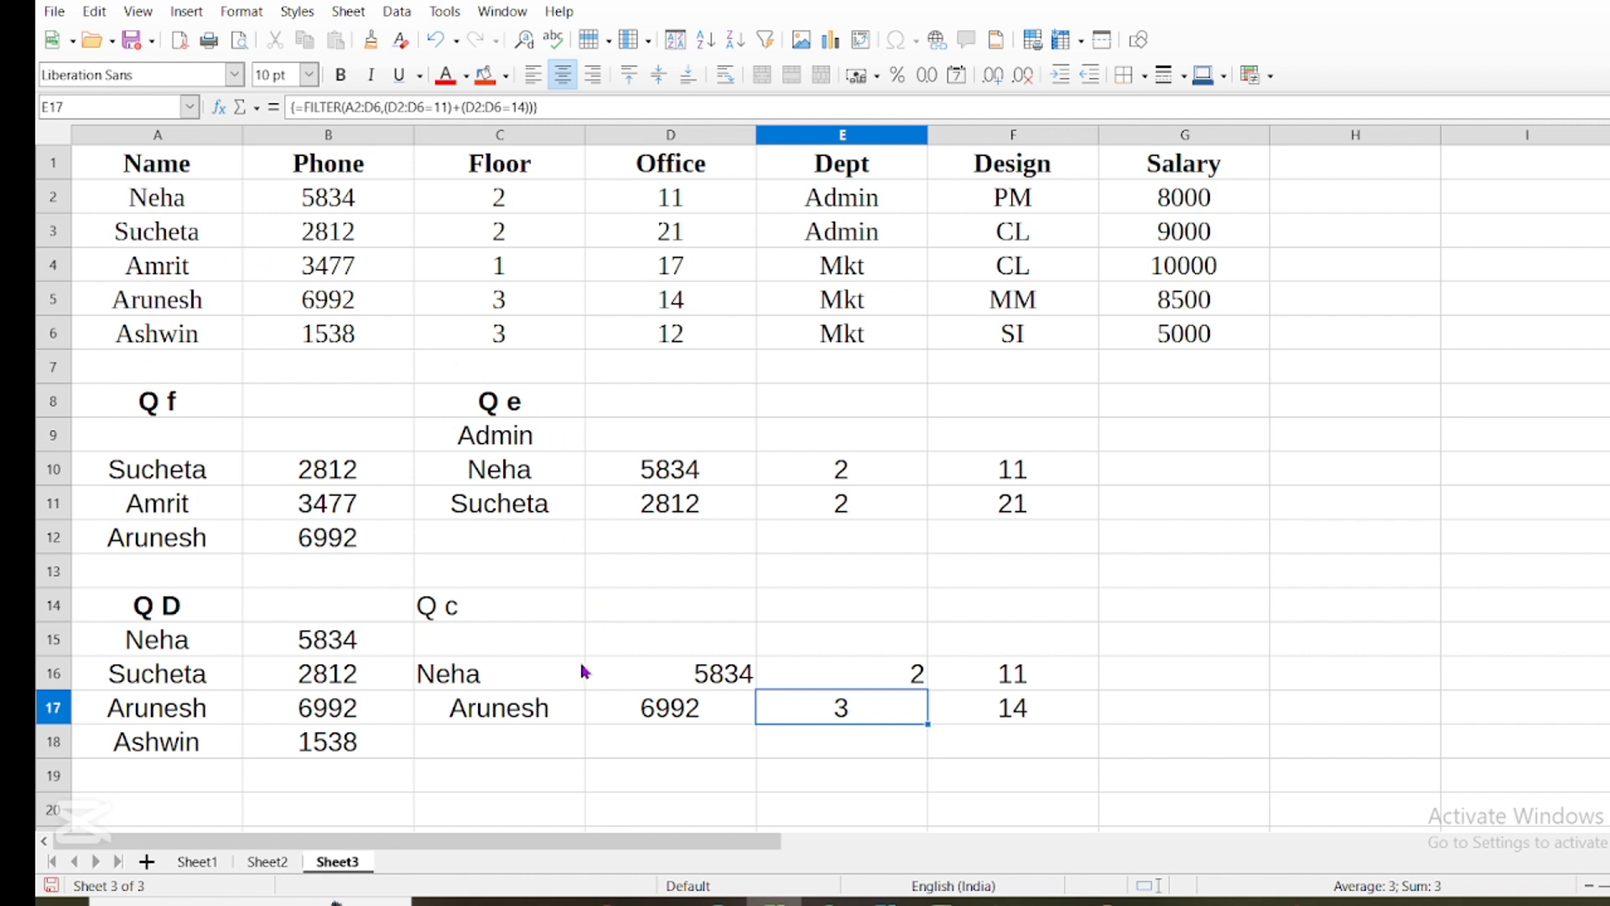
pyautogui.click(492, 673)
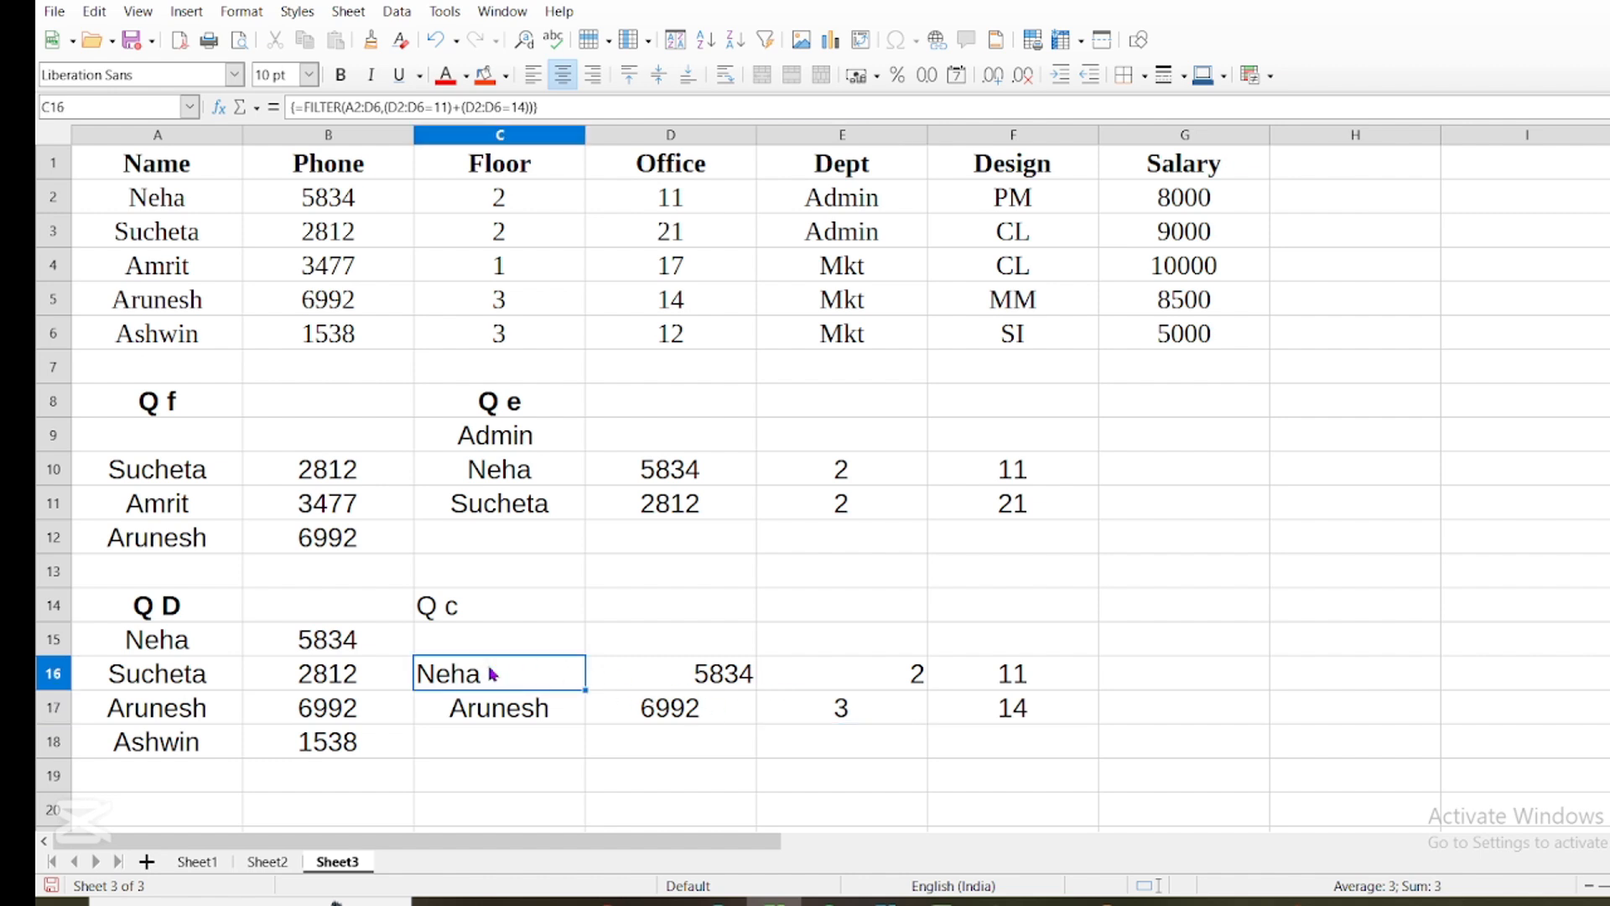
pyautogui.click(876, 720)
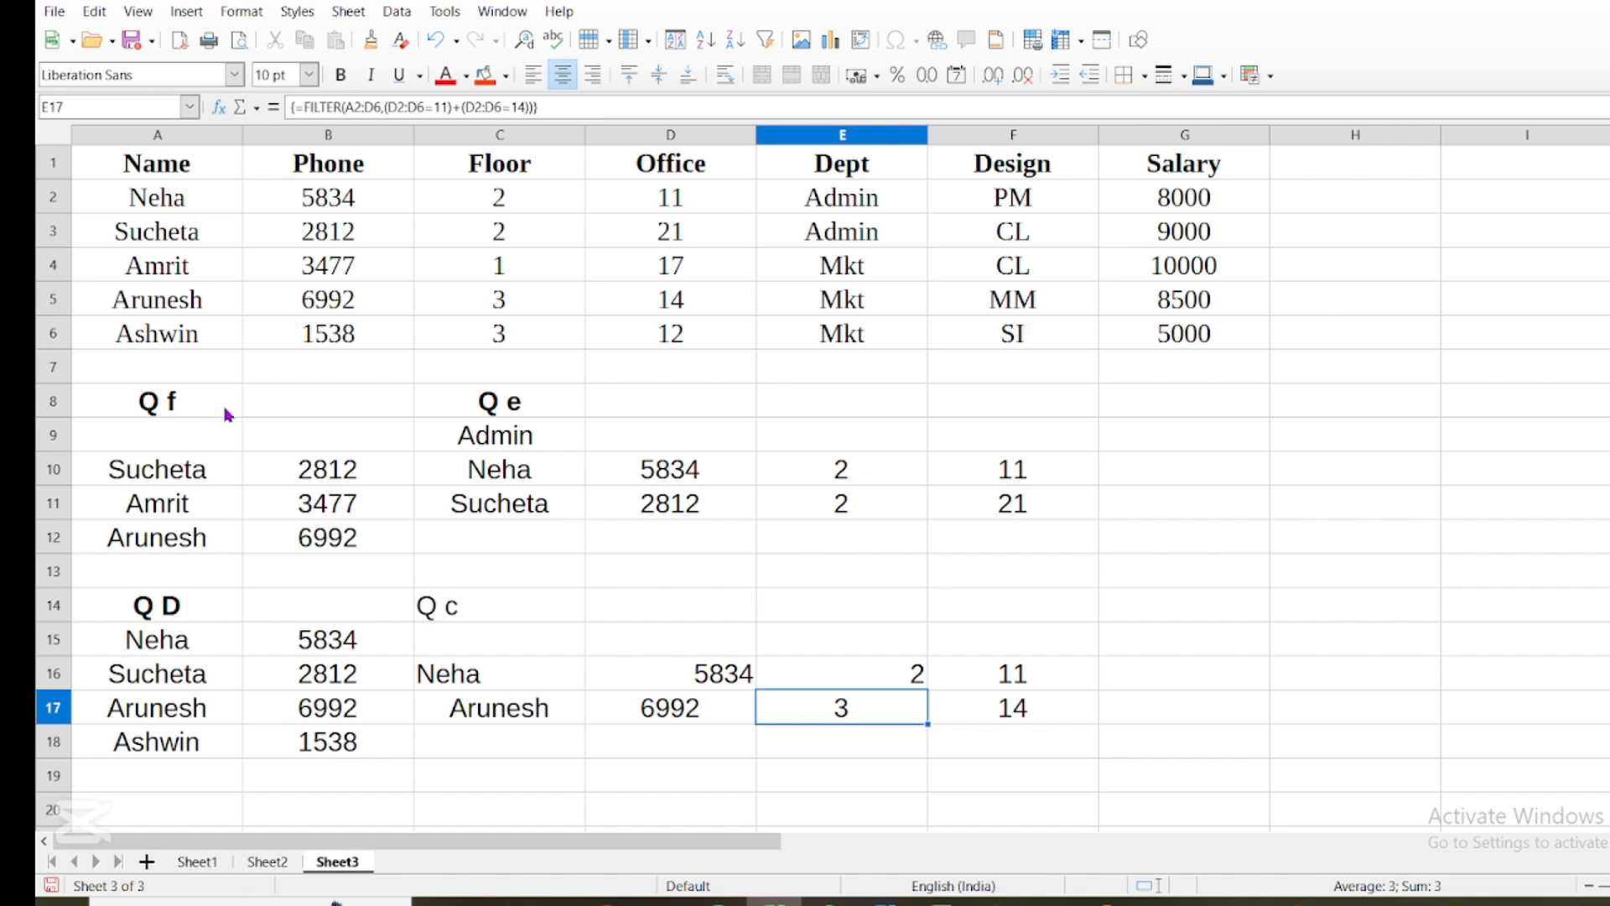
pyautogui.click(486, 618)
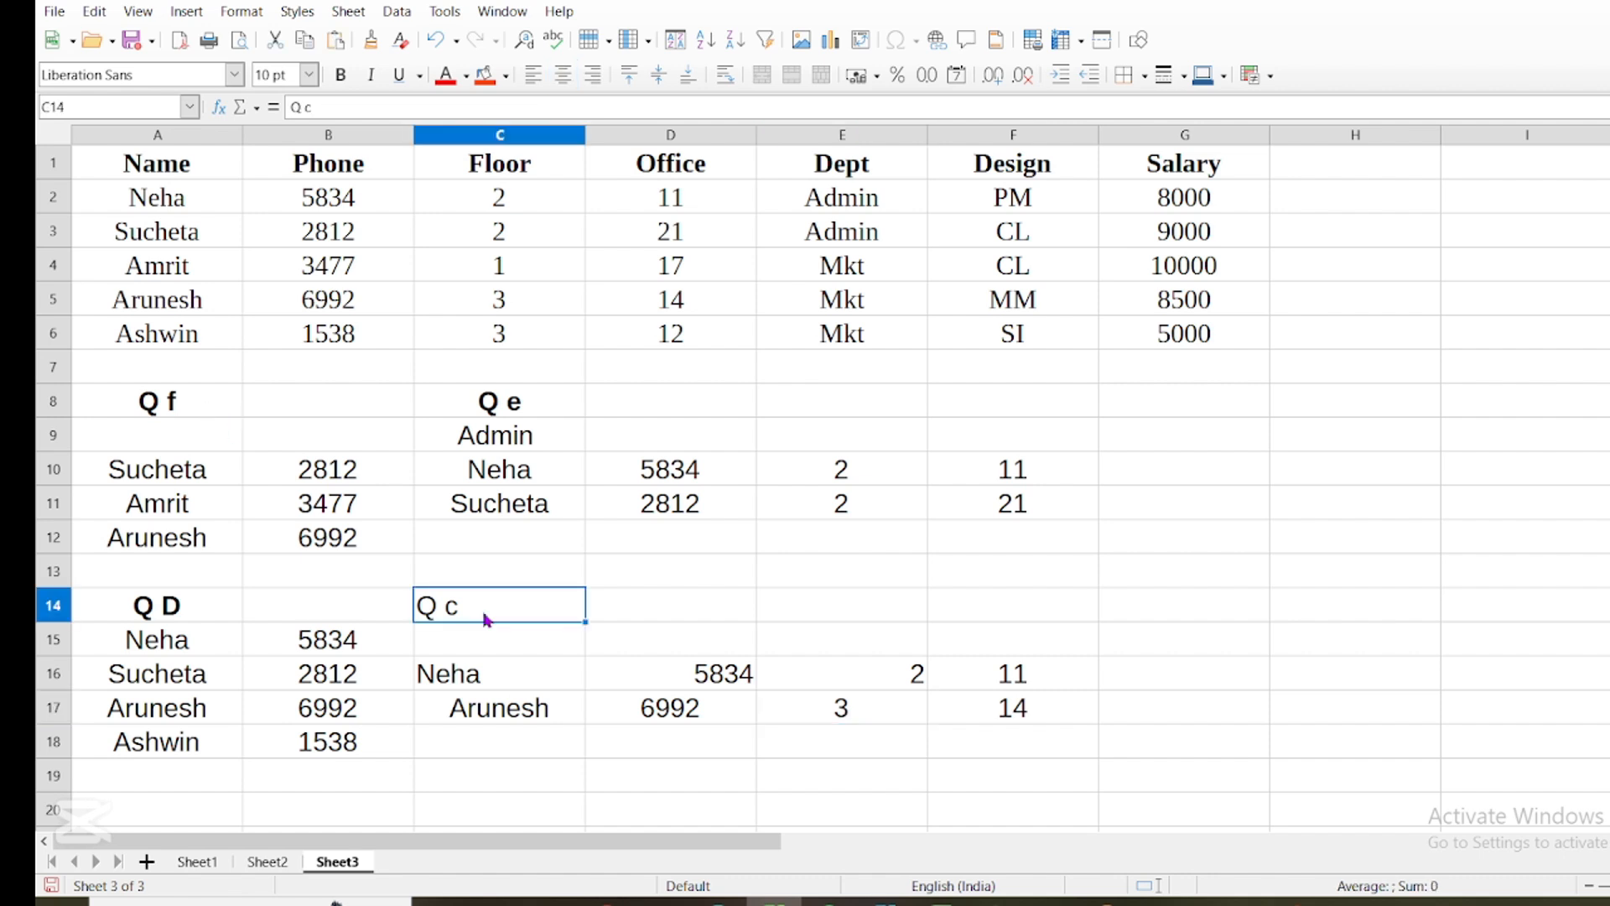
pyautogui.click(151, 607)
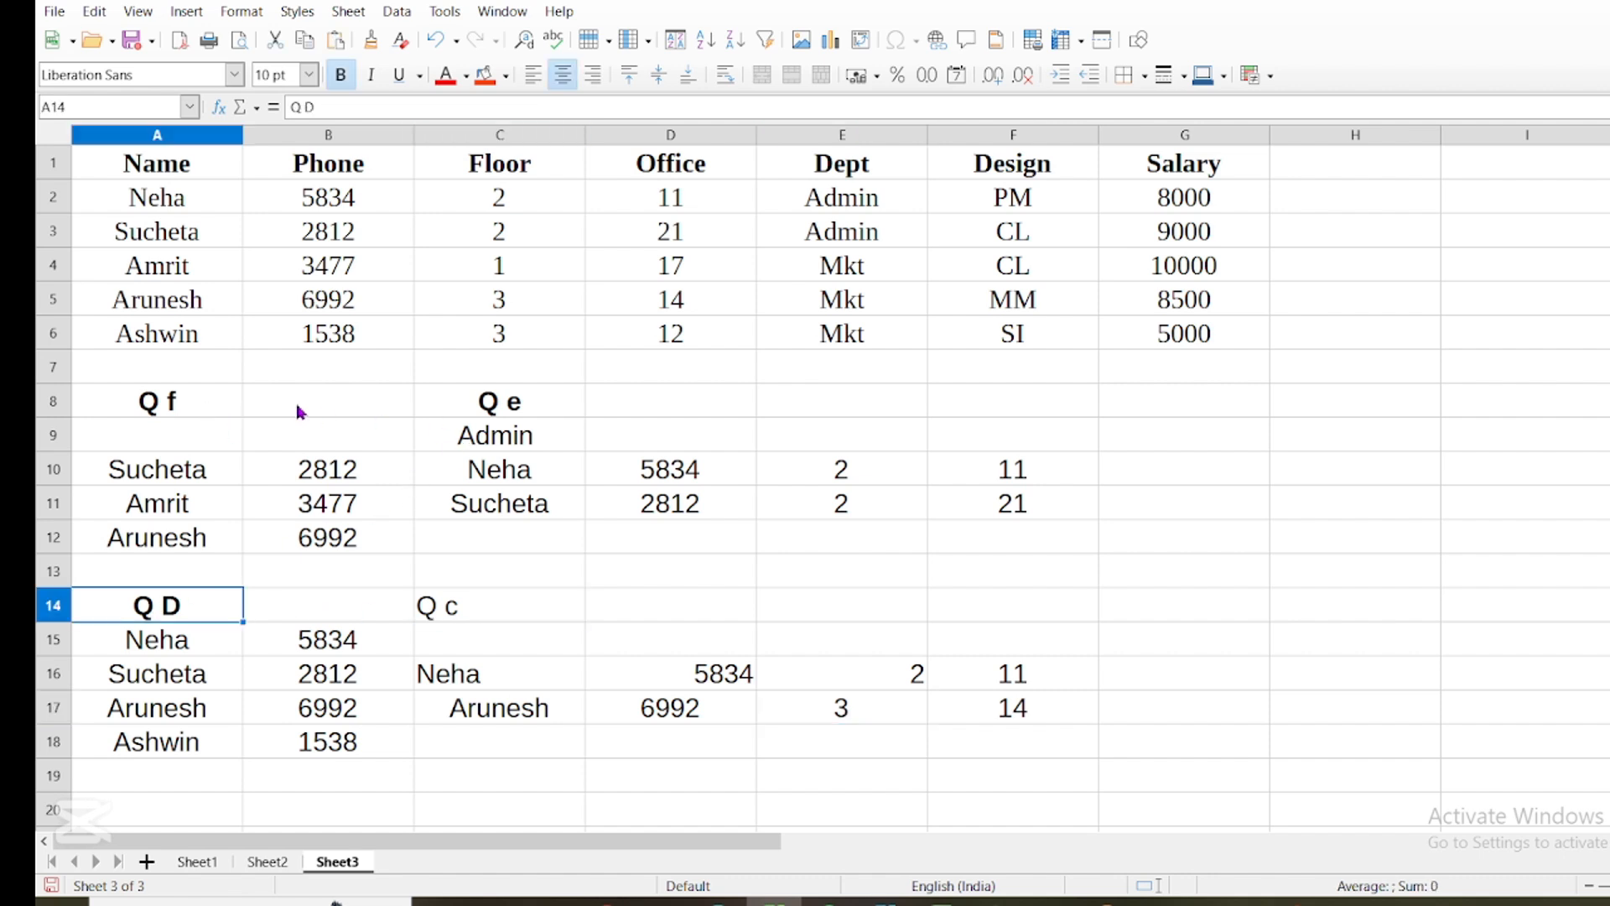
pyautogui.click(167, 400)
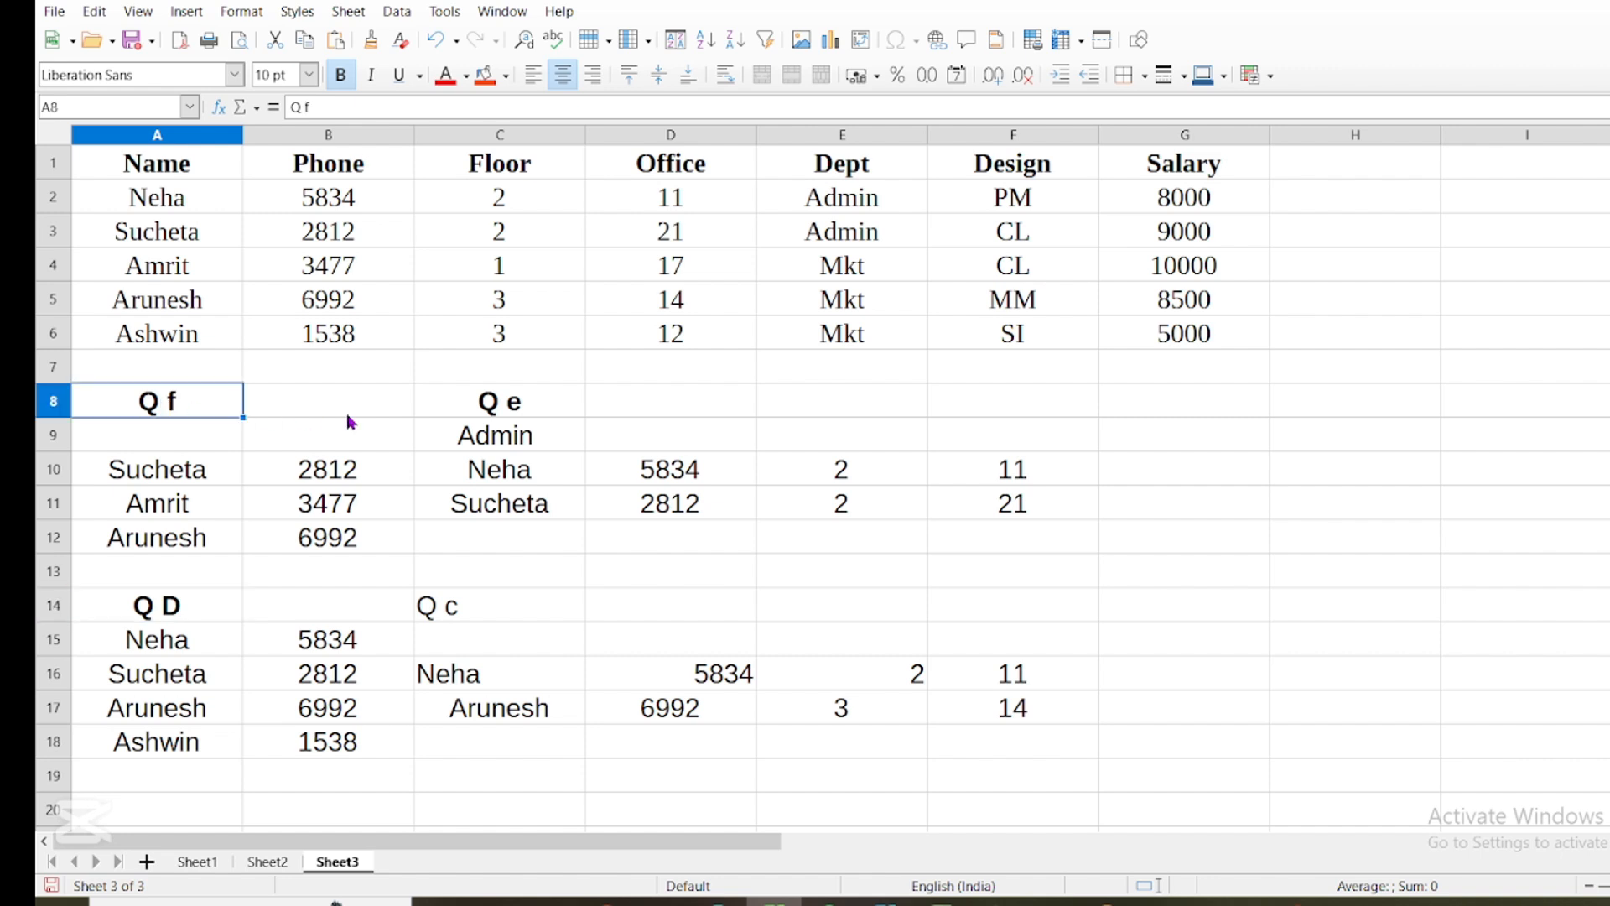
pyautogui.click(504, 414)
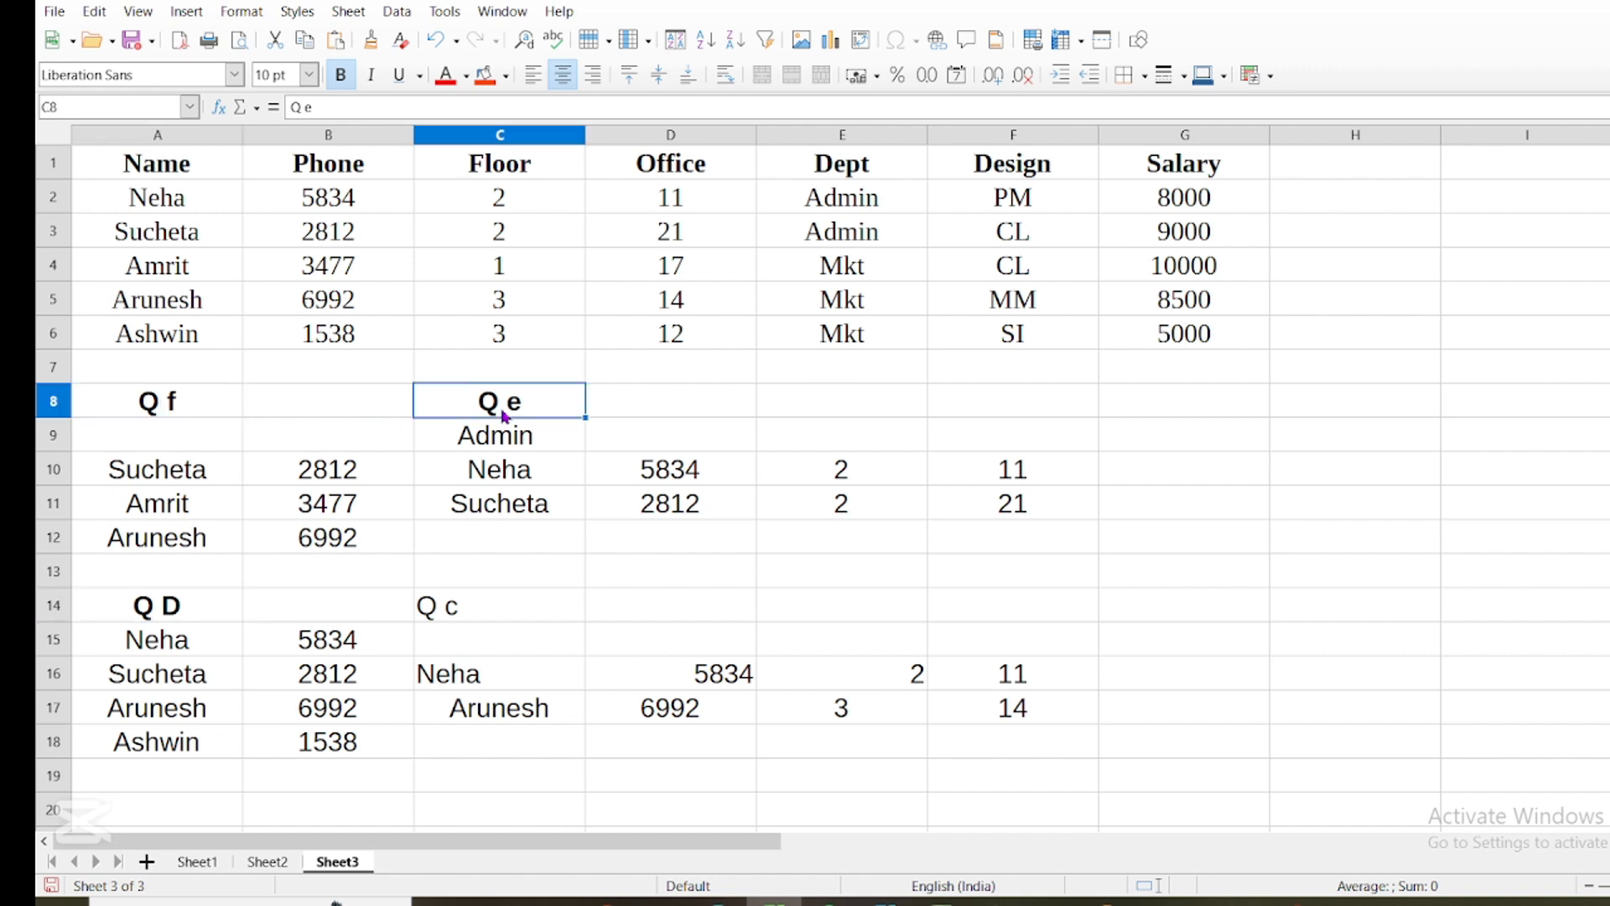
pyautogui.click(159, 611)
pyautogui.click(445, 612)
# - Enter the label "Q b" in cell G8 and make the row 8 labels from C8 to G8 bold
pyautogui.click(1146, 411)
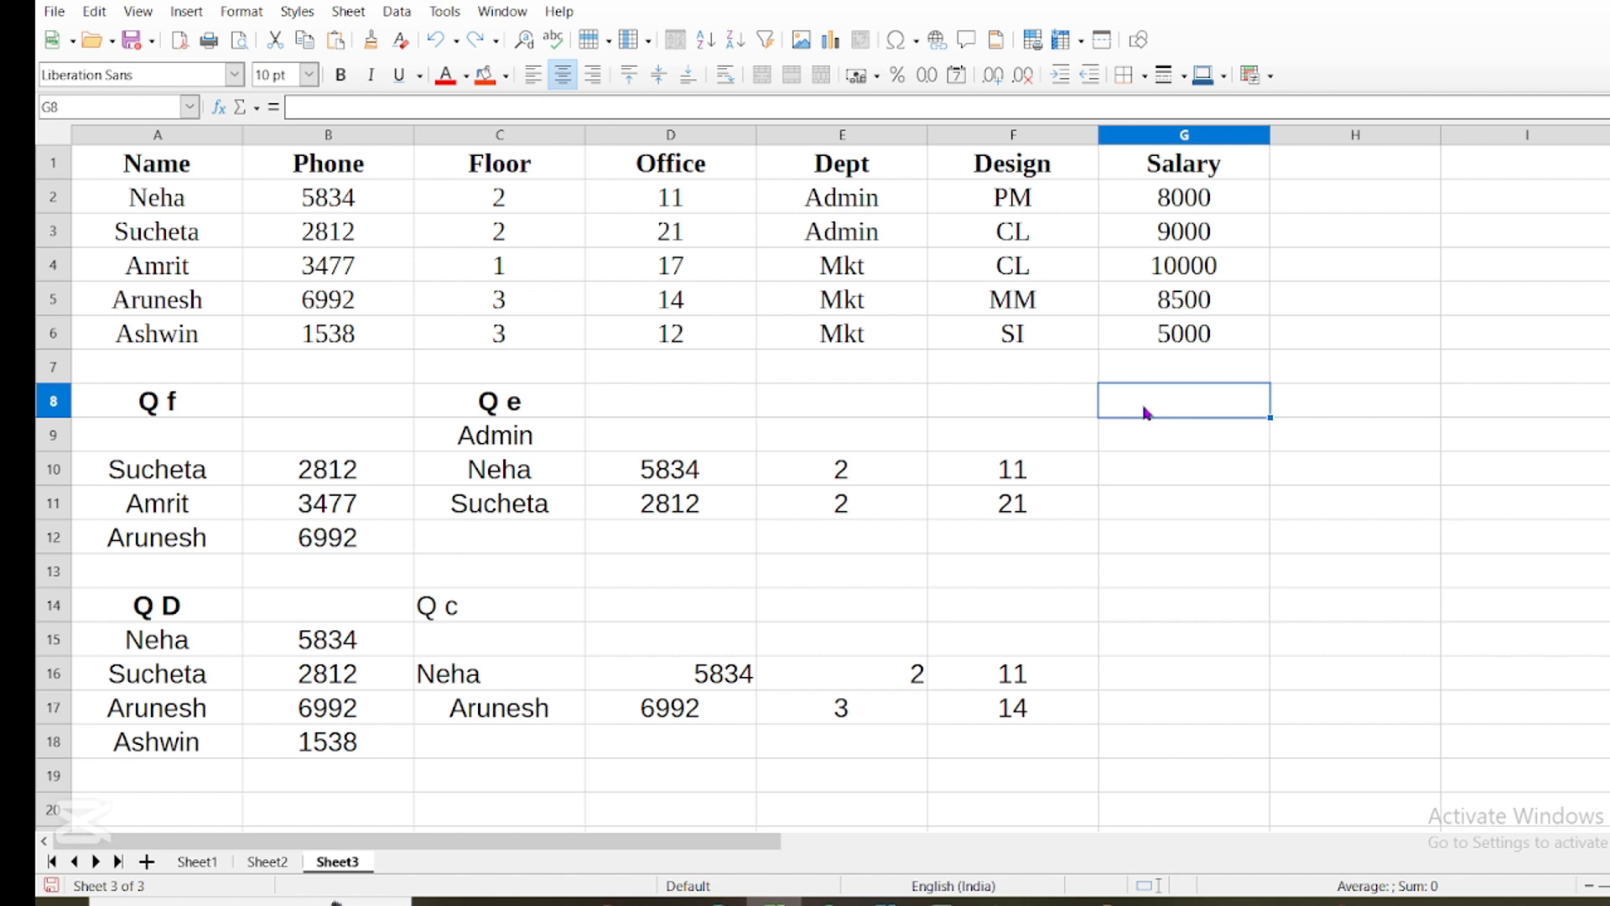
pyautogui.write('Q b')
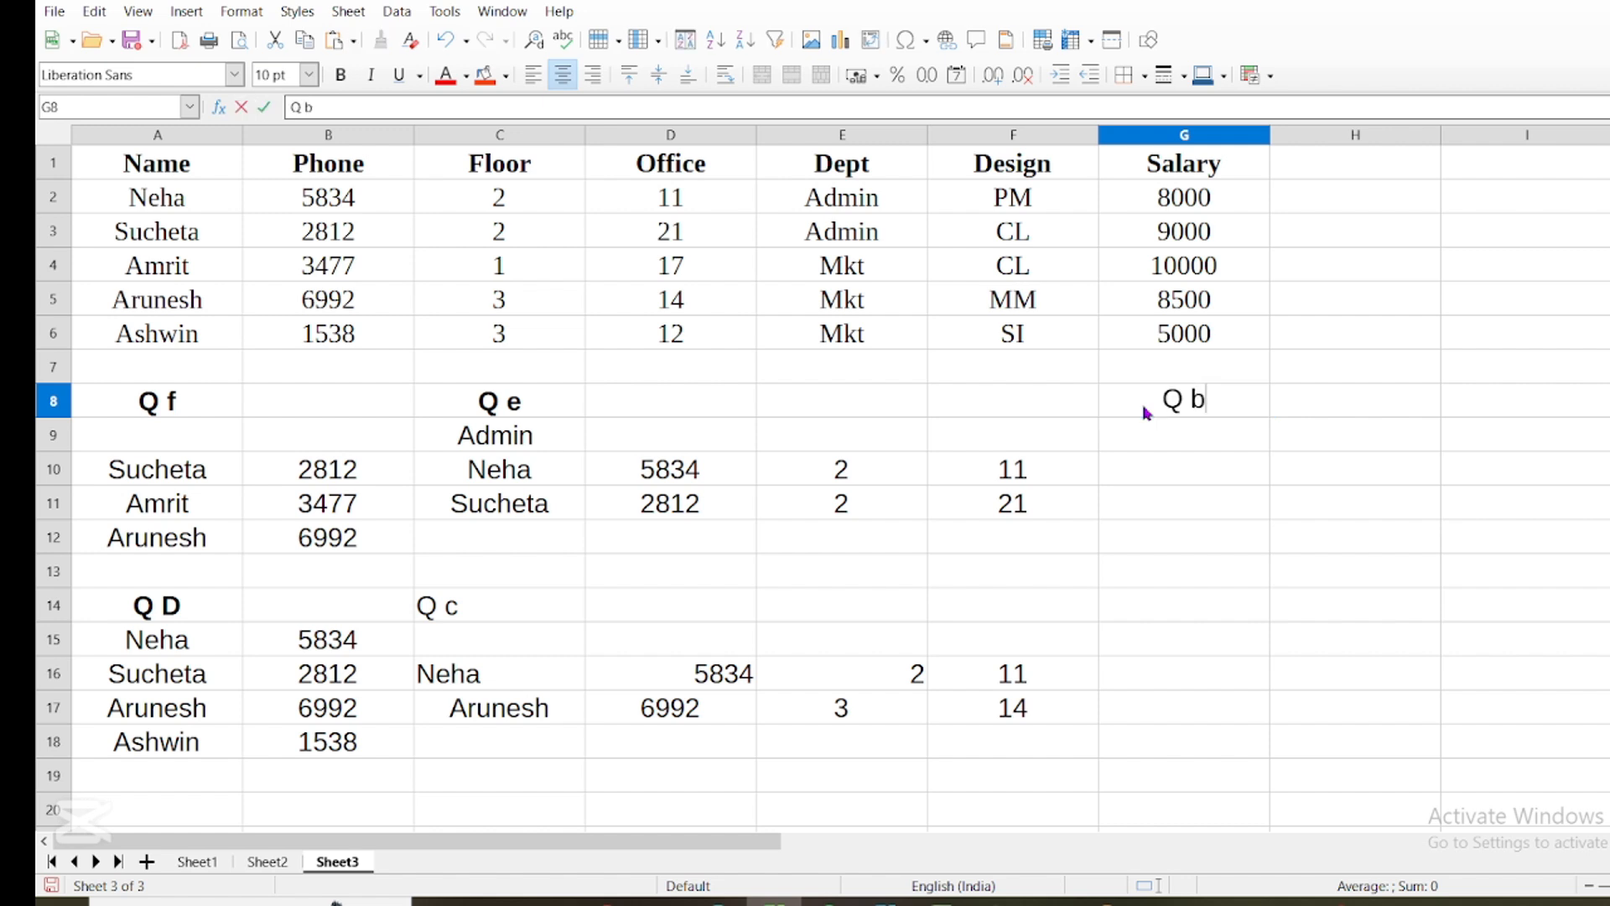
pyautogui.hotkey('ctrl', 'shift', 'Left')
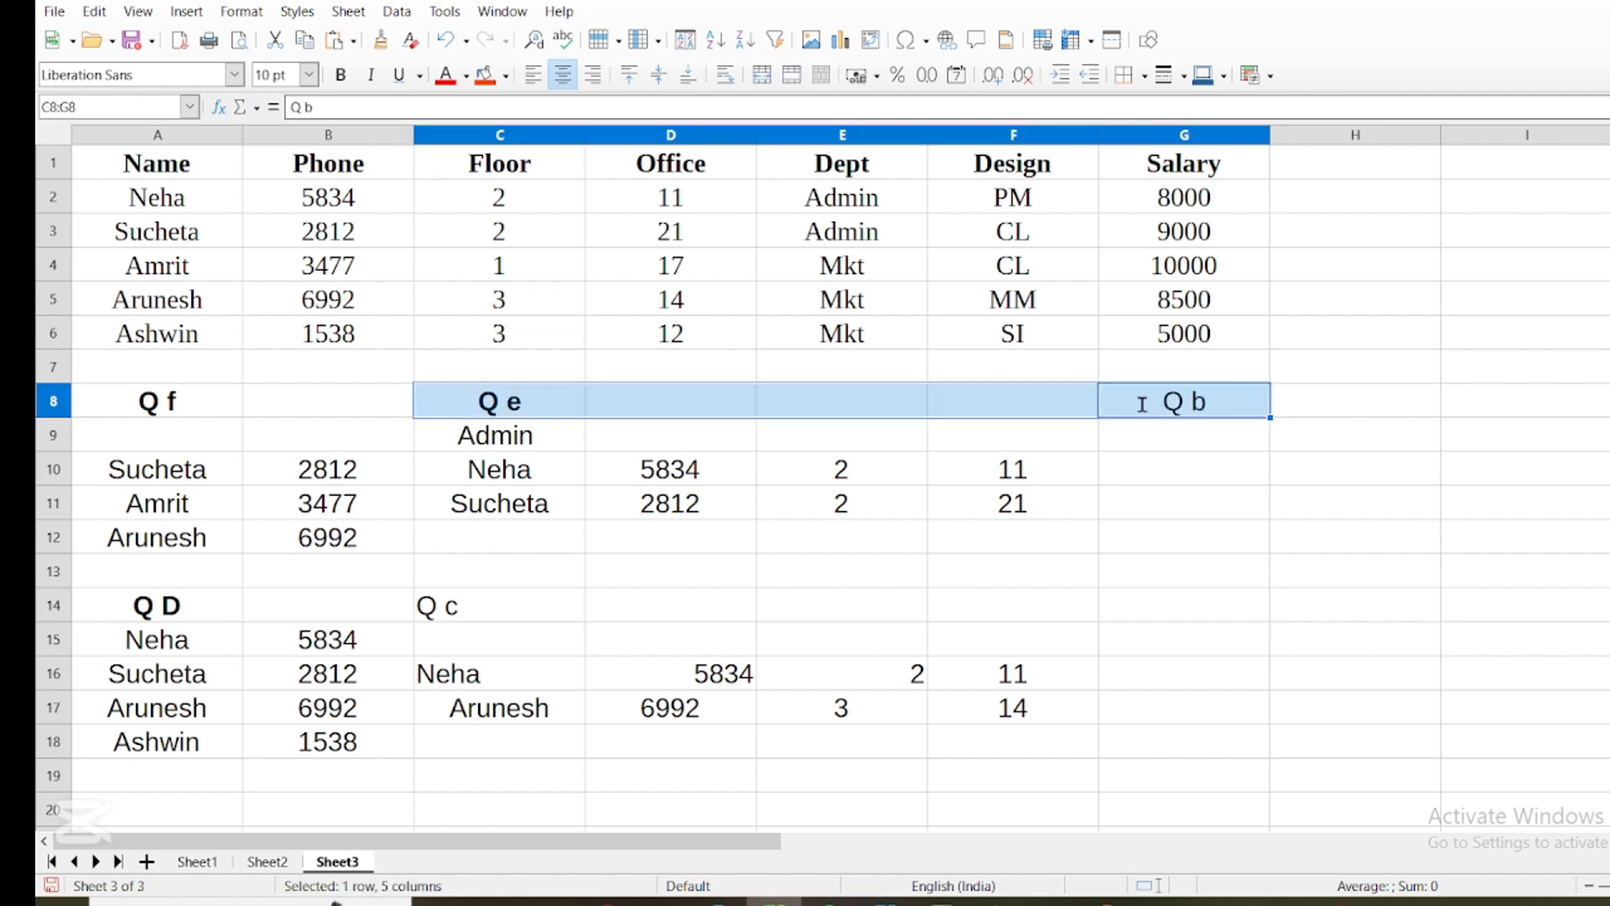
pyautogui.hotkey('ctrl', 'b')
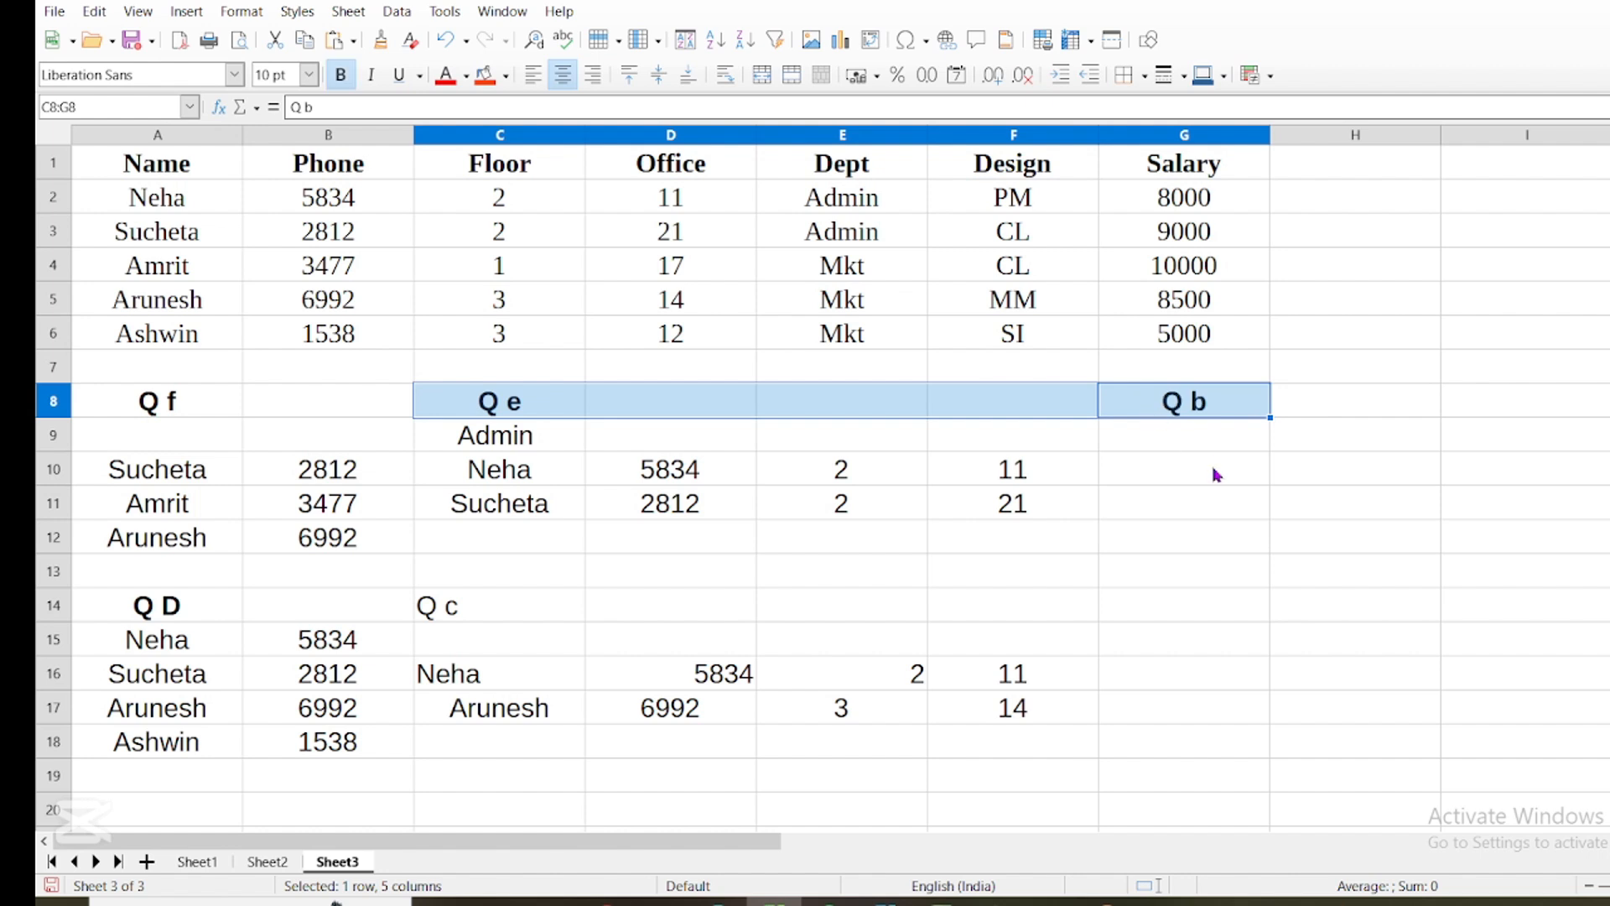
# - Turn on AutoFilter for the employee table's header row A1:G1
pyautogui.click(1141, 470)
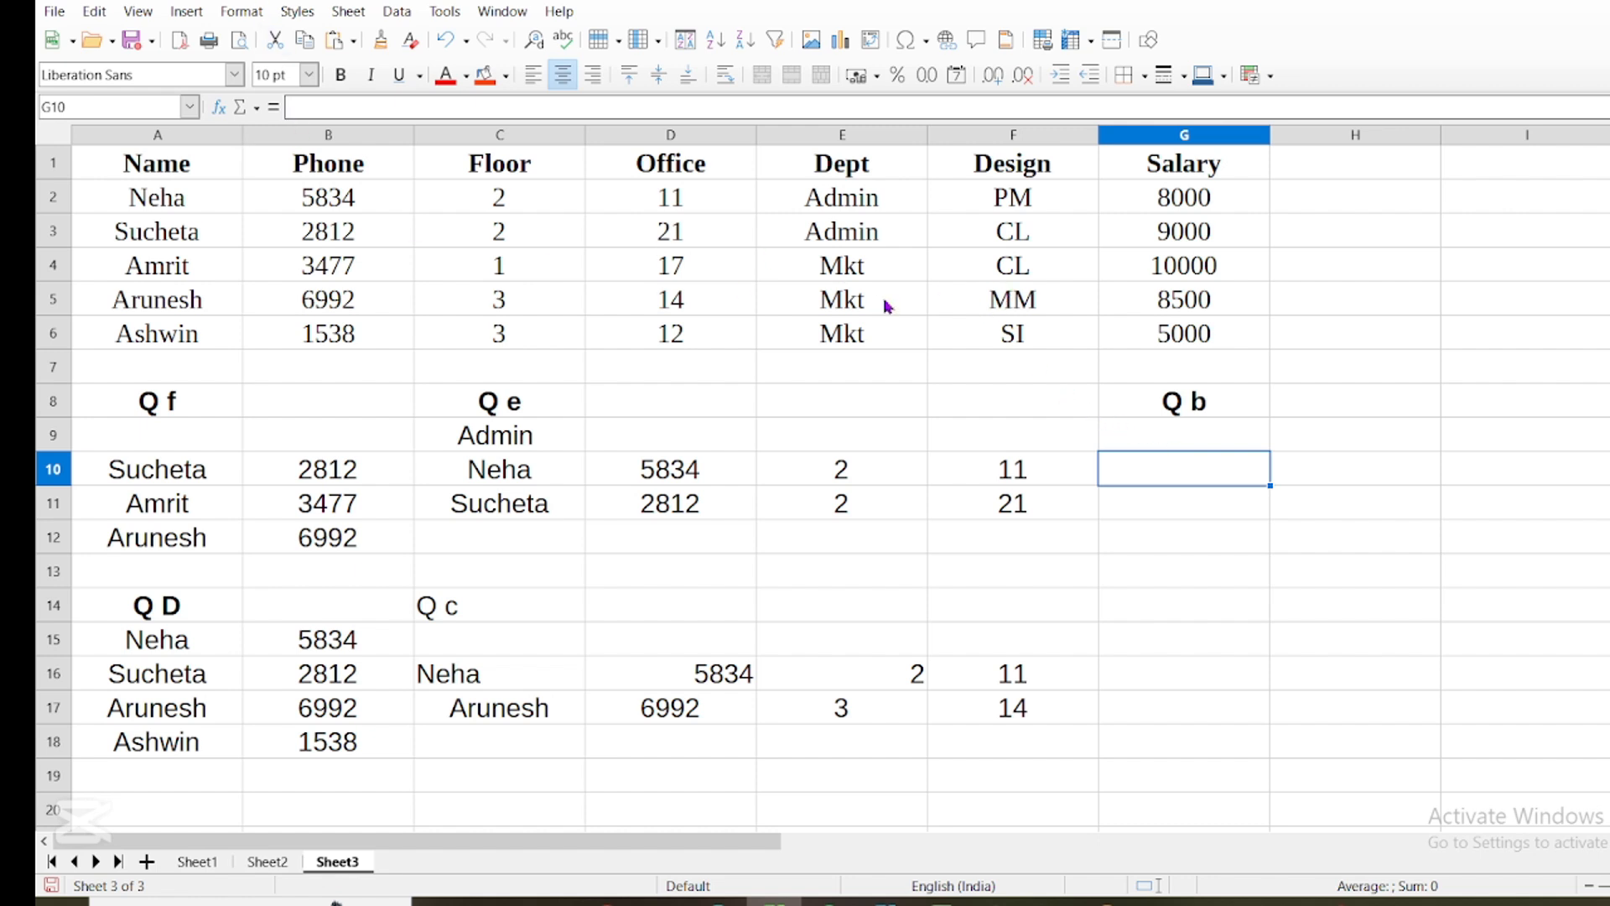
pyautogui.moveTo(109, 171); pyautogui.dragTo(1189, 169)
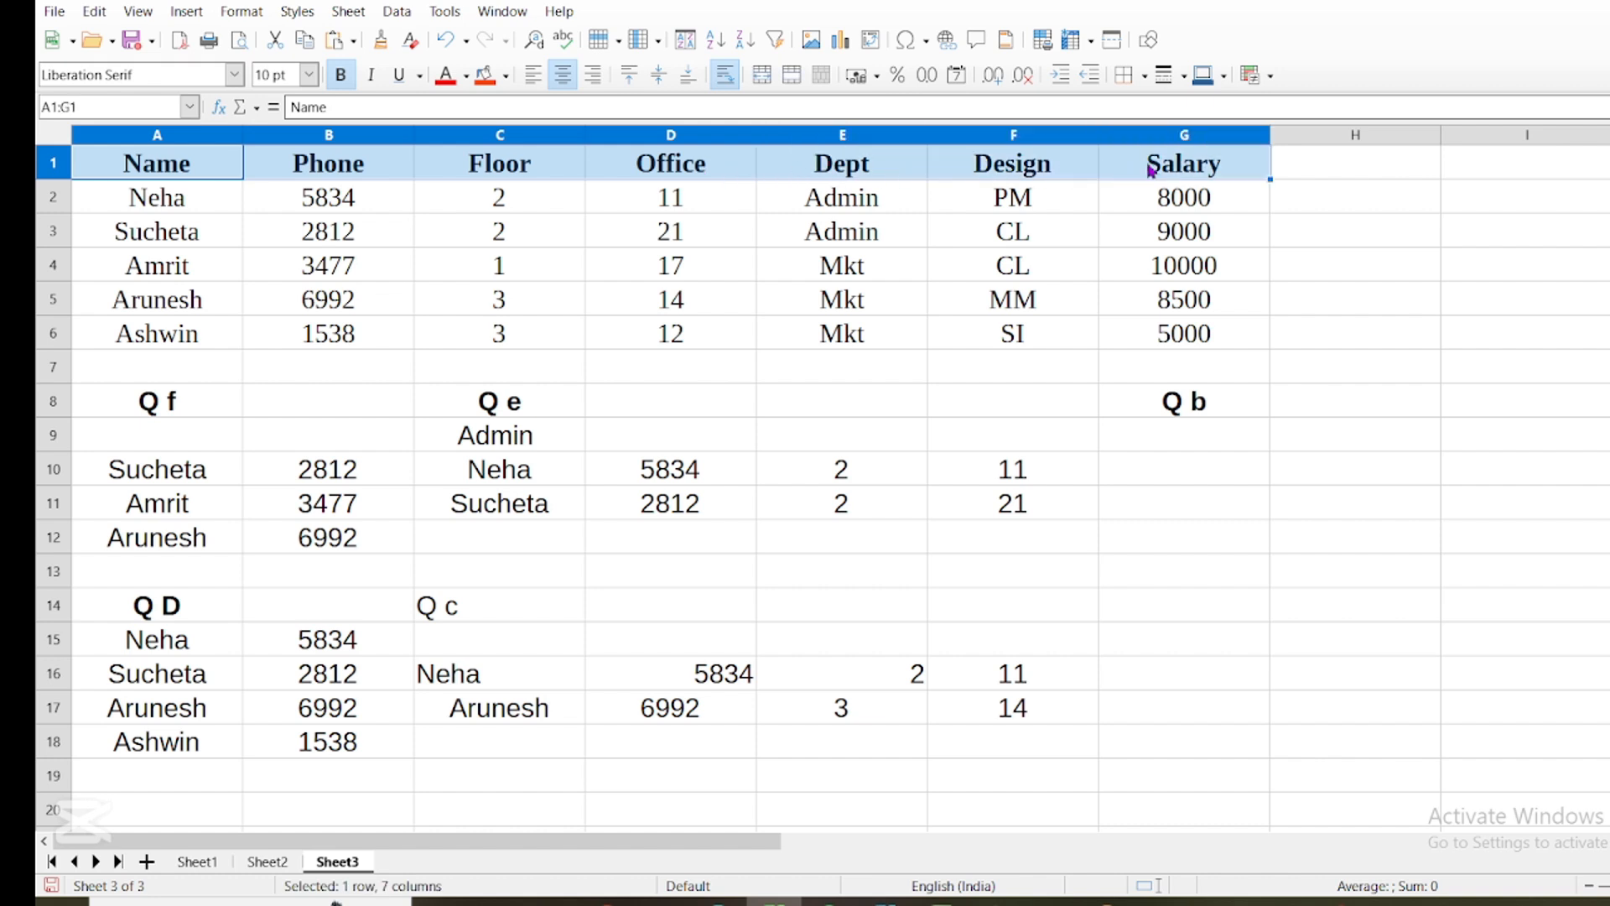
pyautogui.click(777, 44)
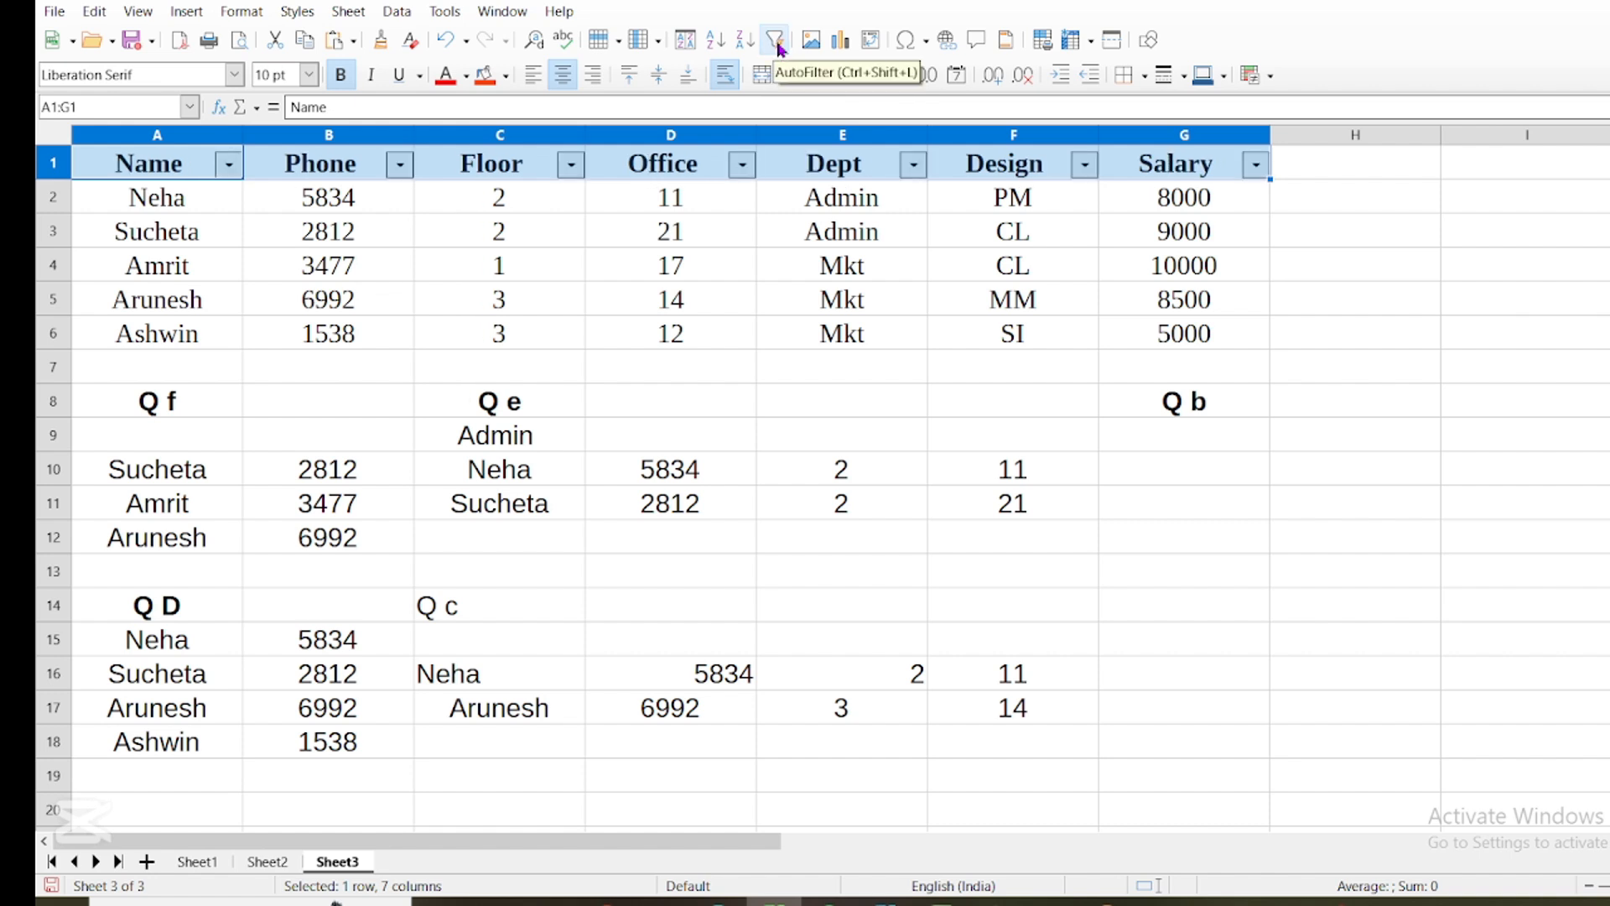
# - Apply a Standard Filter on the Name column with the condition "Does not begin with" and the letter A
pyautogui.click(229, 166)
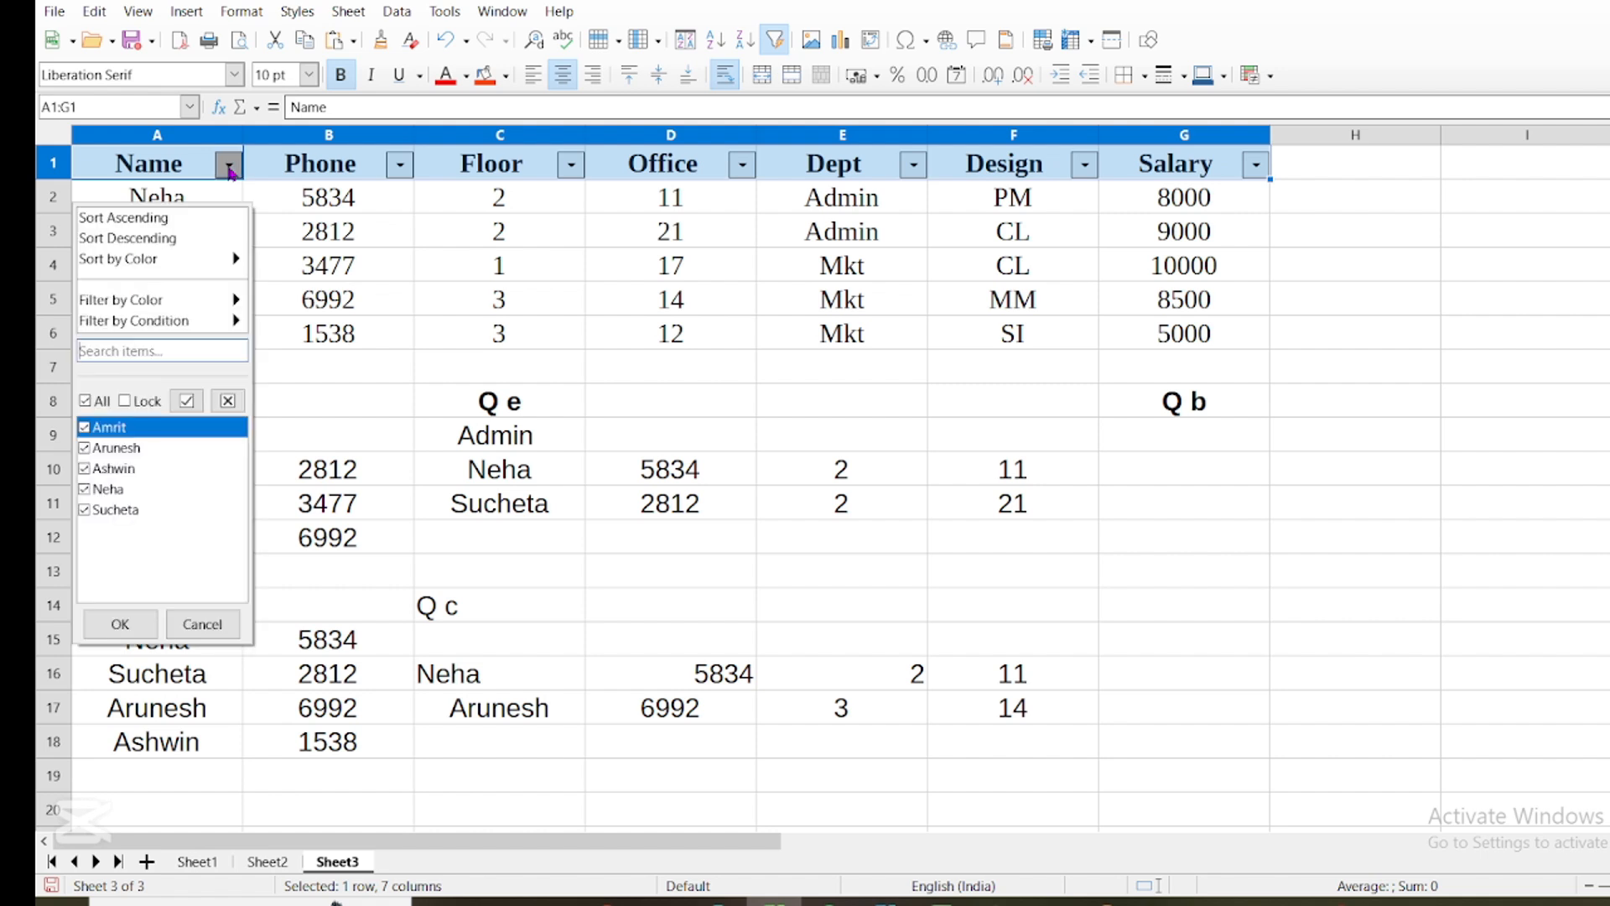
pyautogui.moveTo(165, 321)
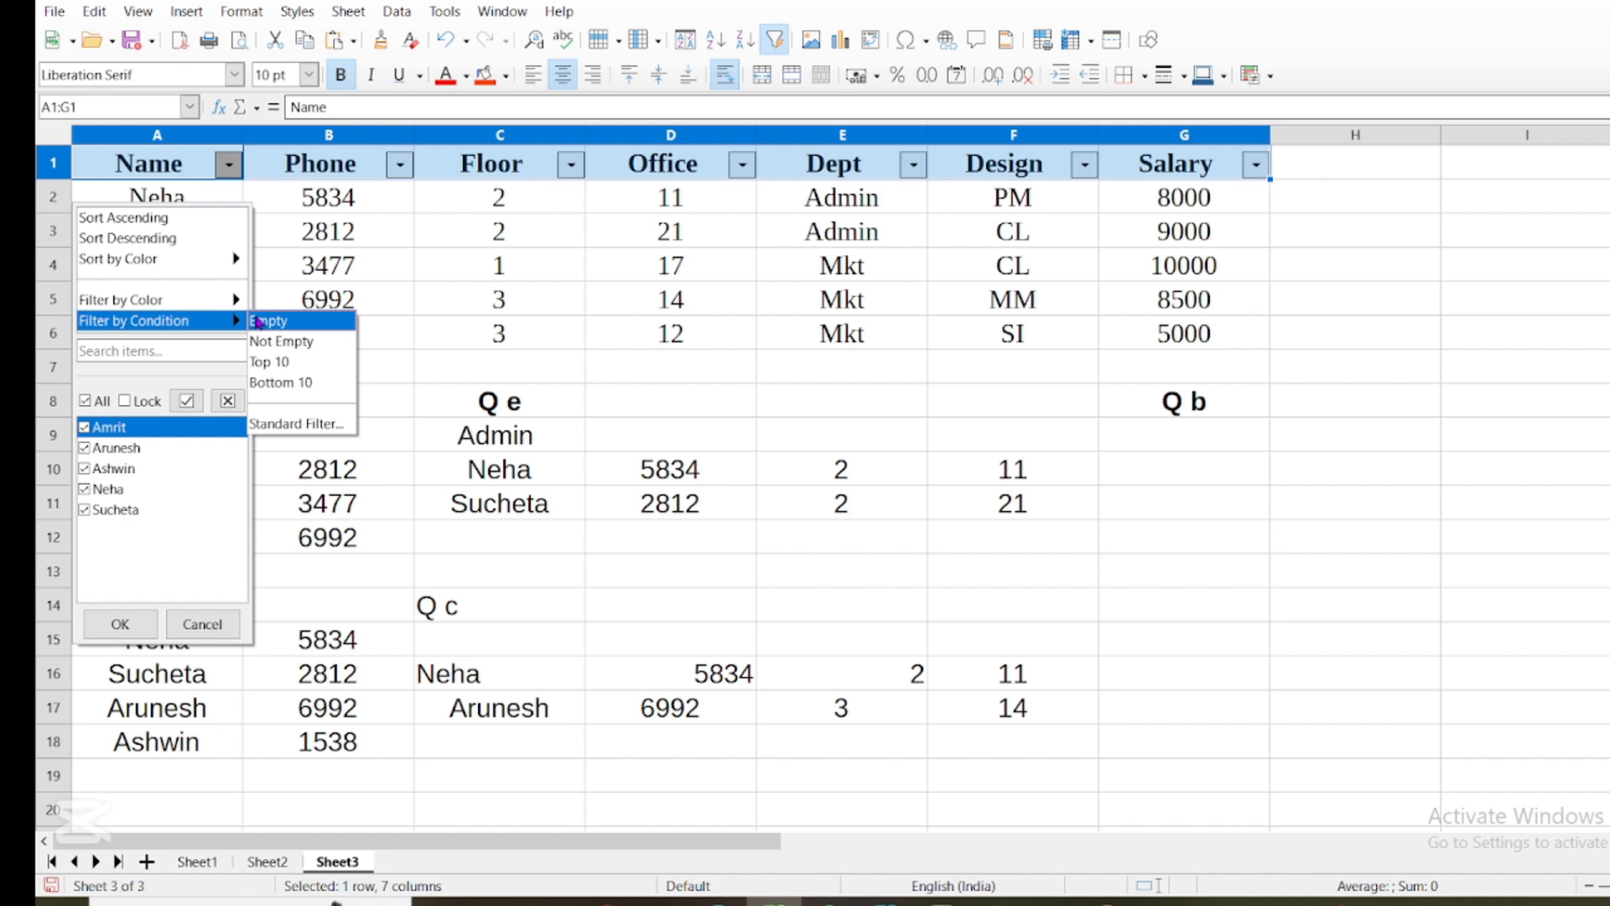
pyautogui.click(296, 424)
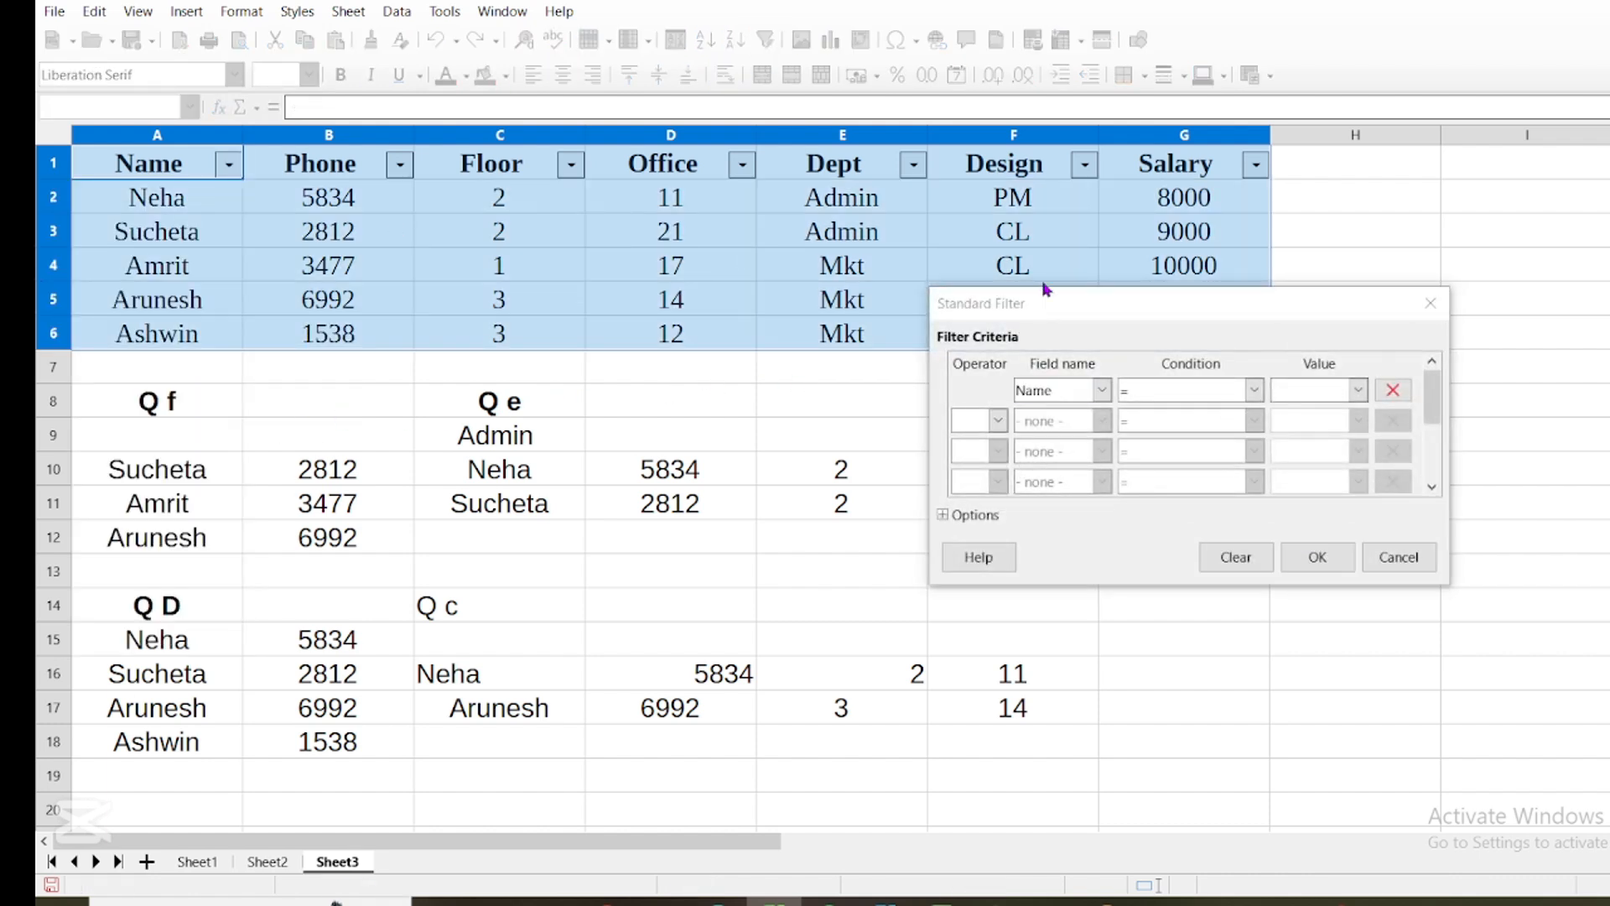
pyautogui.click(1255, 391)
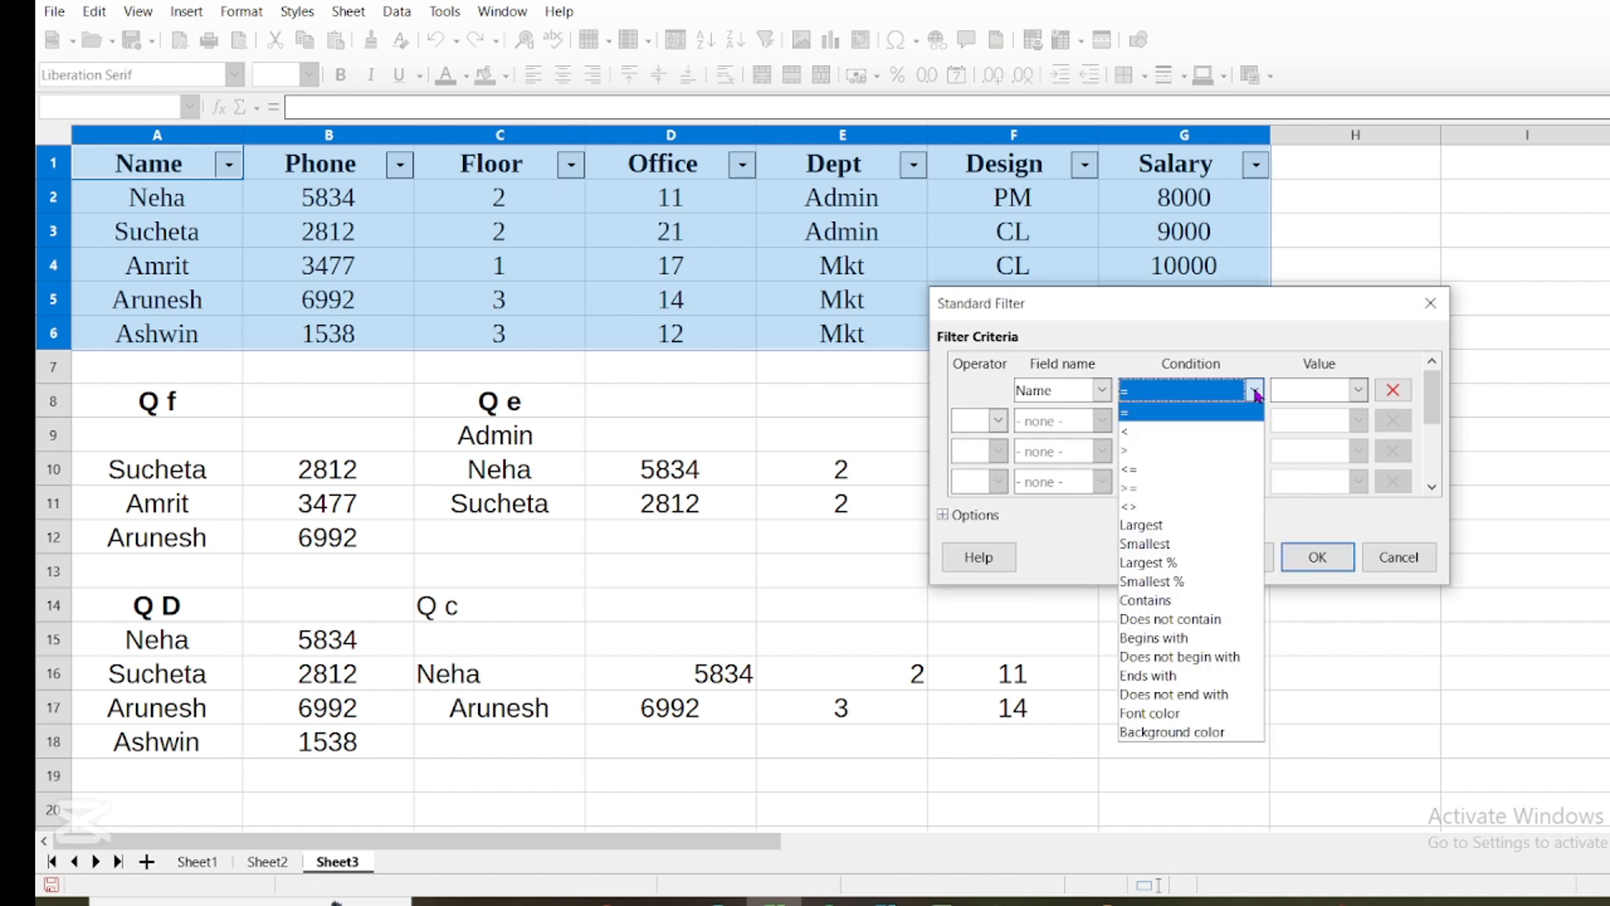
pyautogui.click(1255, 391)
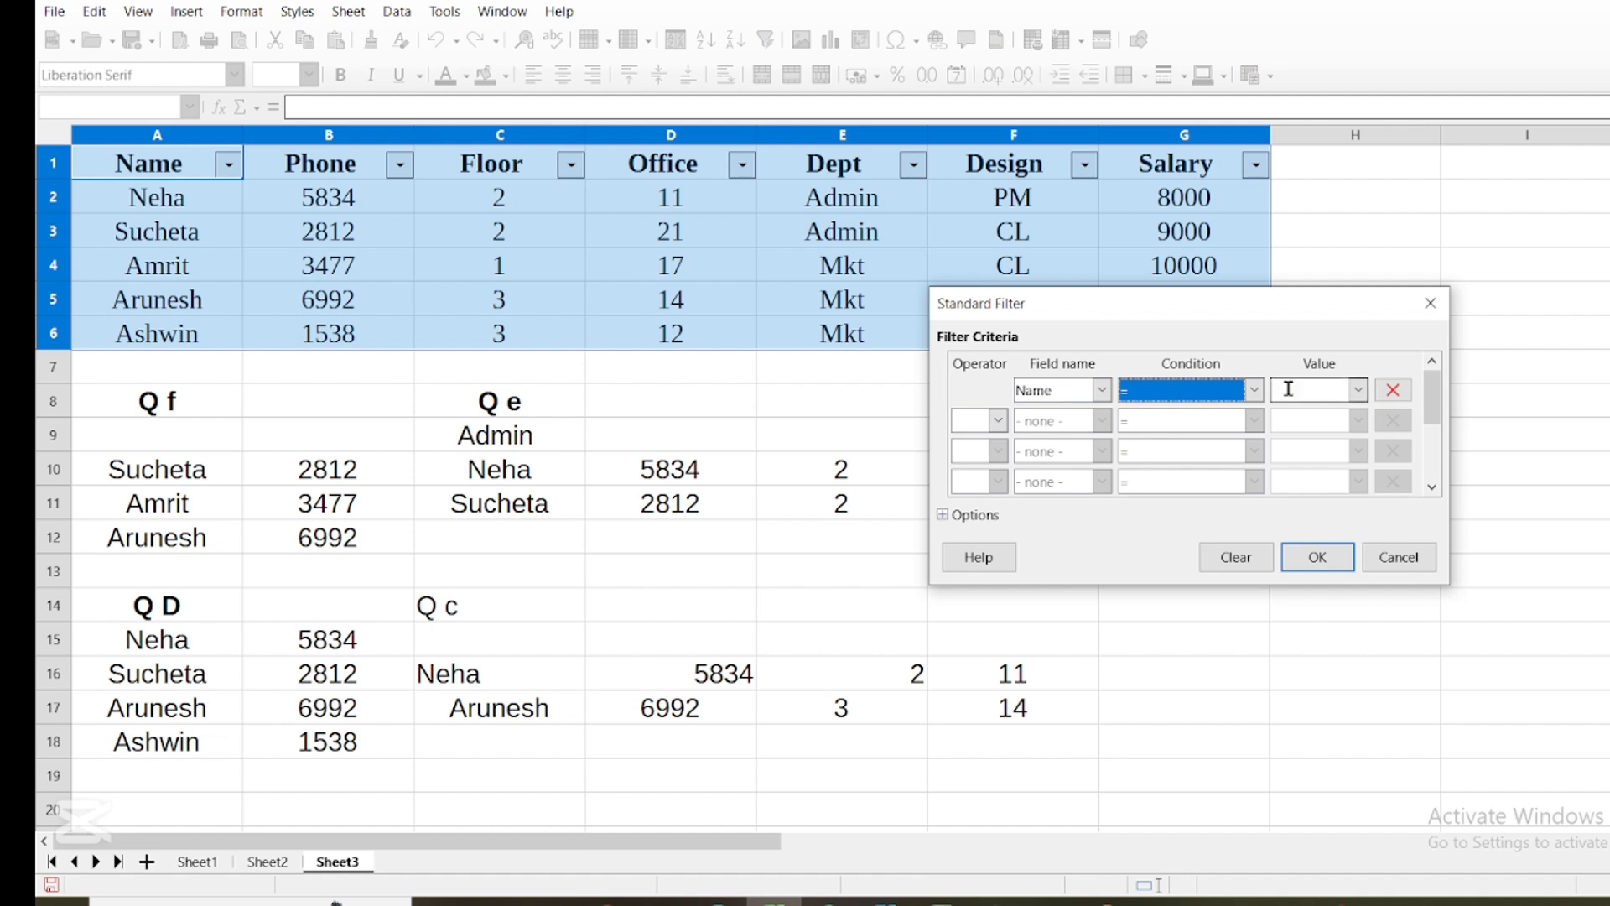
pyautogui.click(1254, 391)
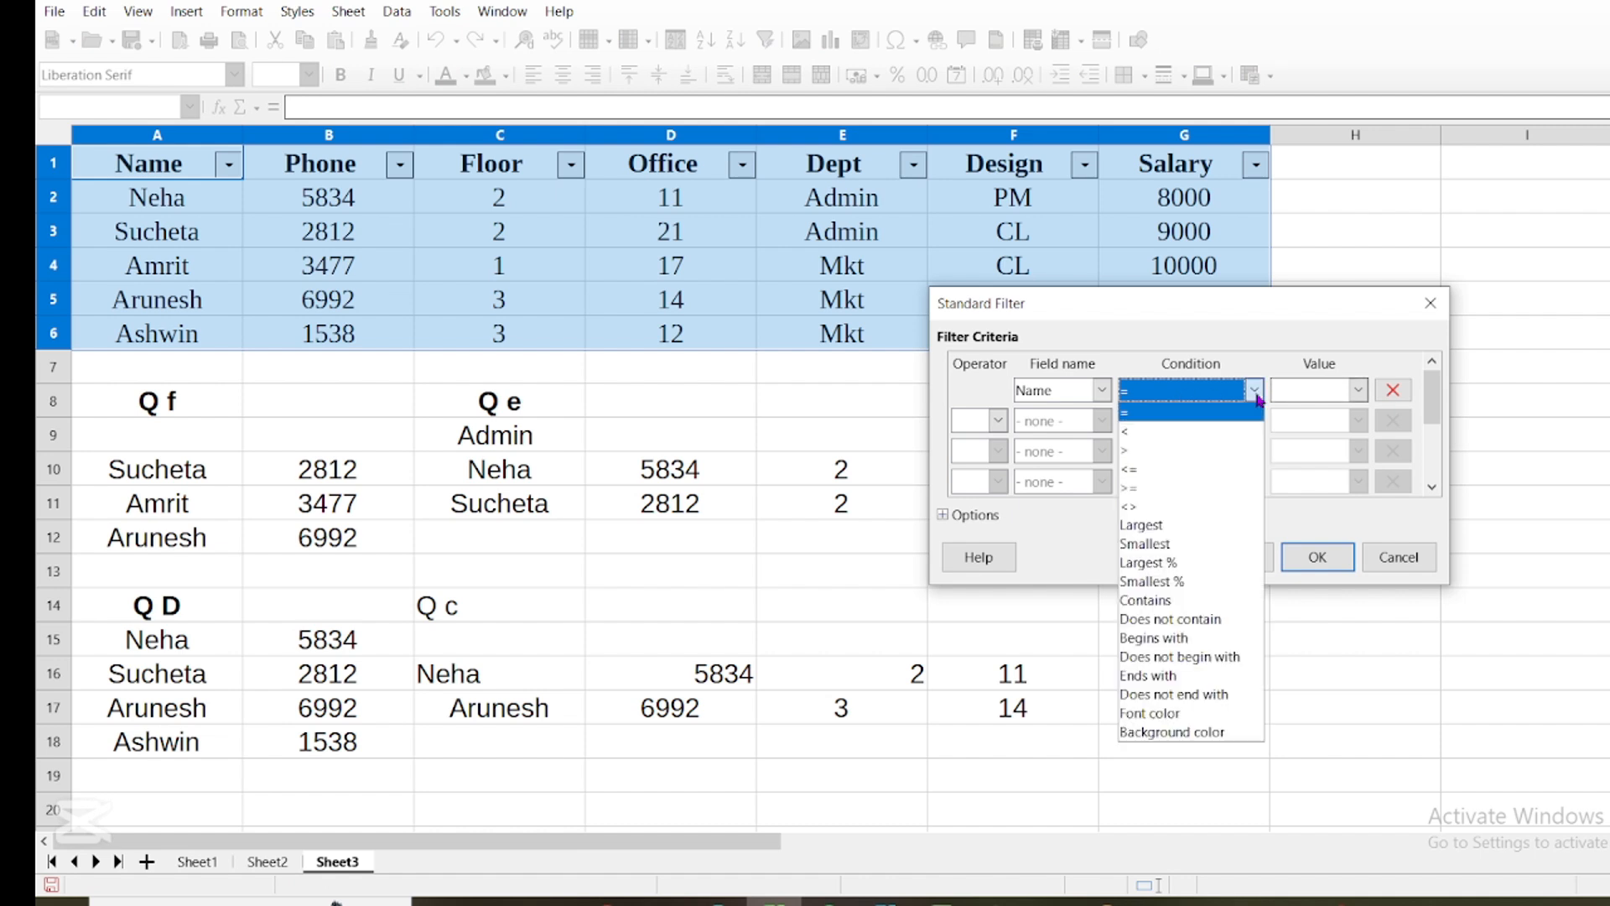
pyautogui.click(1194, 657)
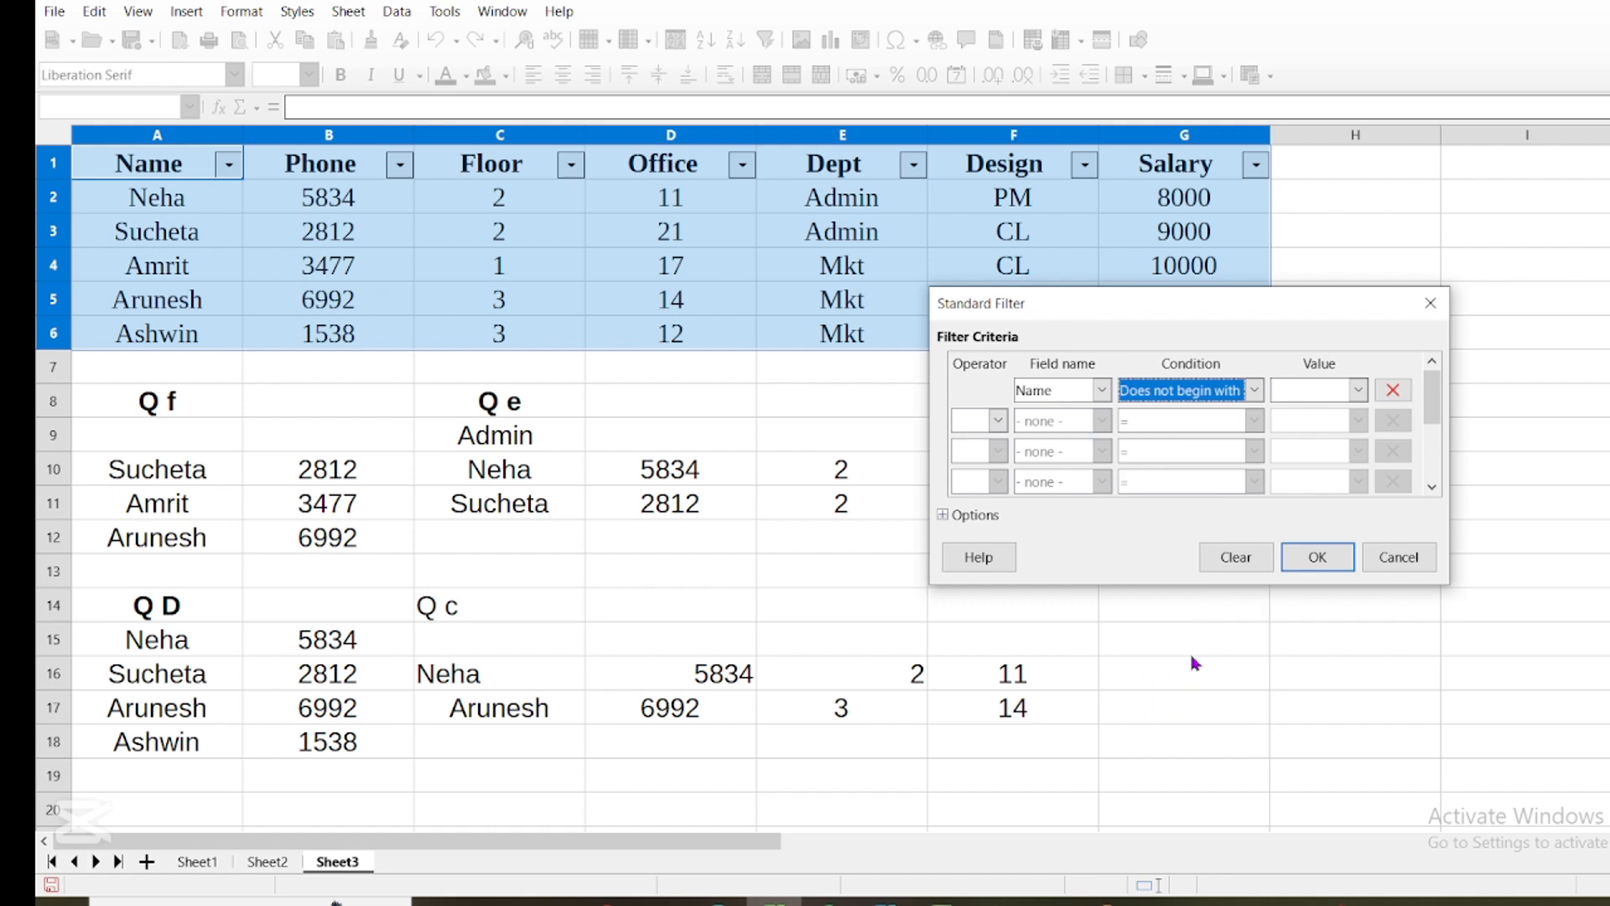
pyautogui.click(1304, 388)
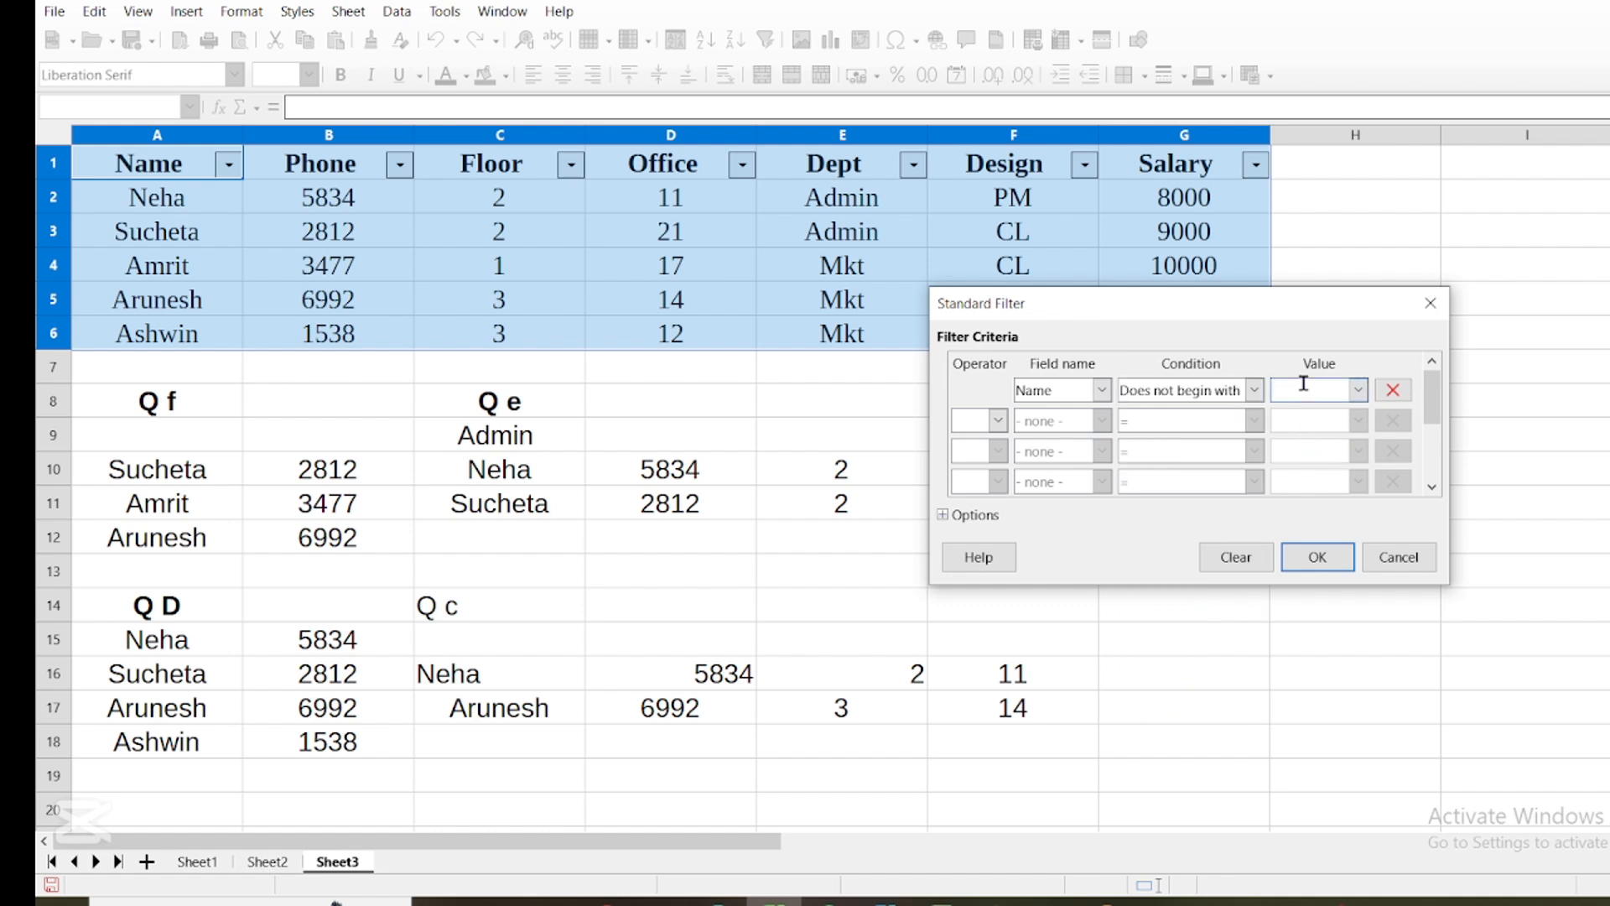
pyautogui.click(1324, 558)
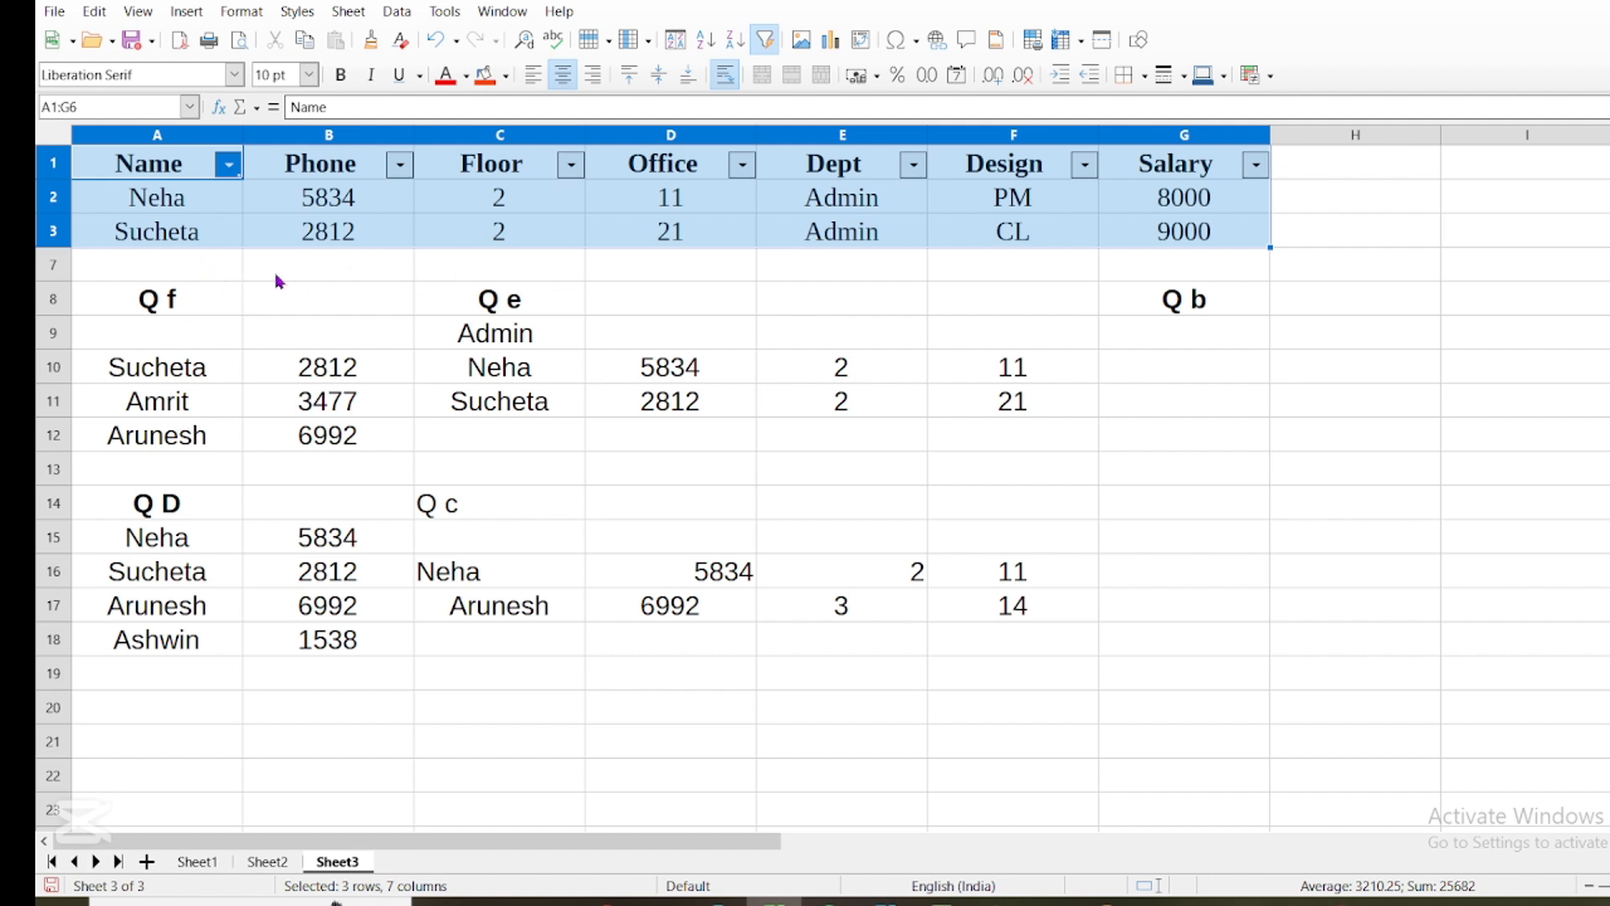
pyautogui.click(219, 302)
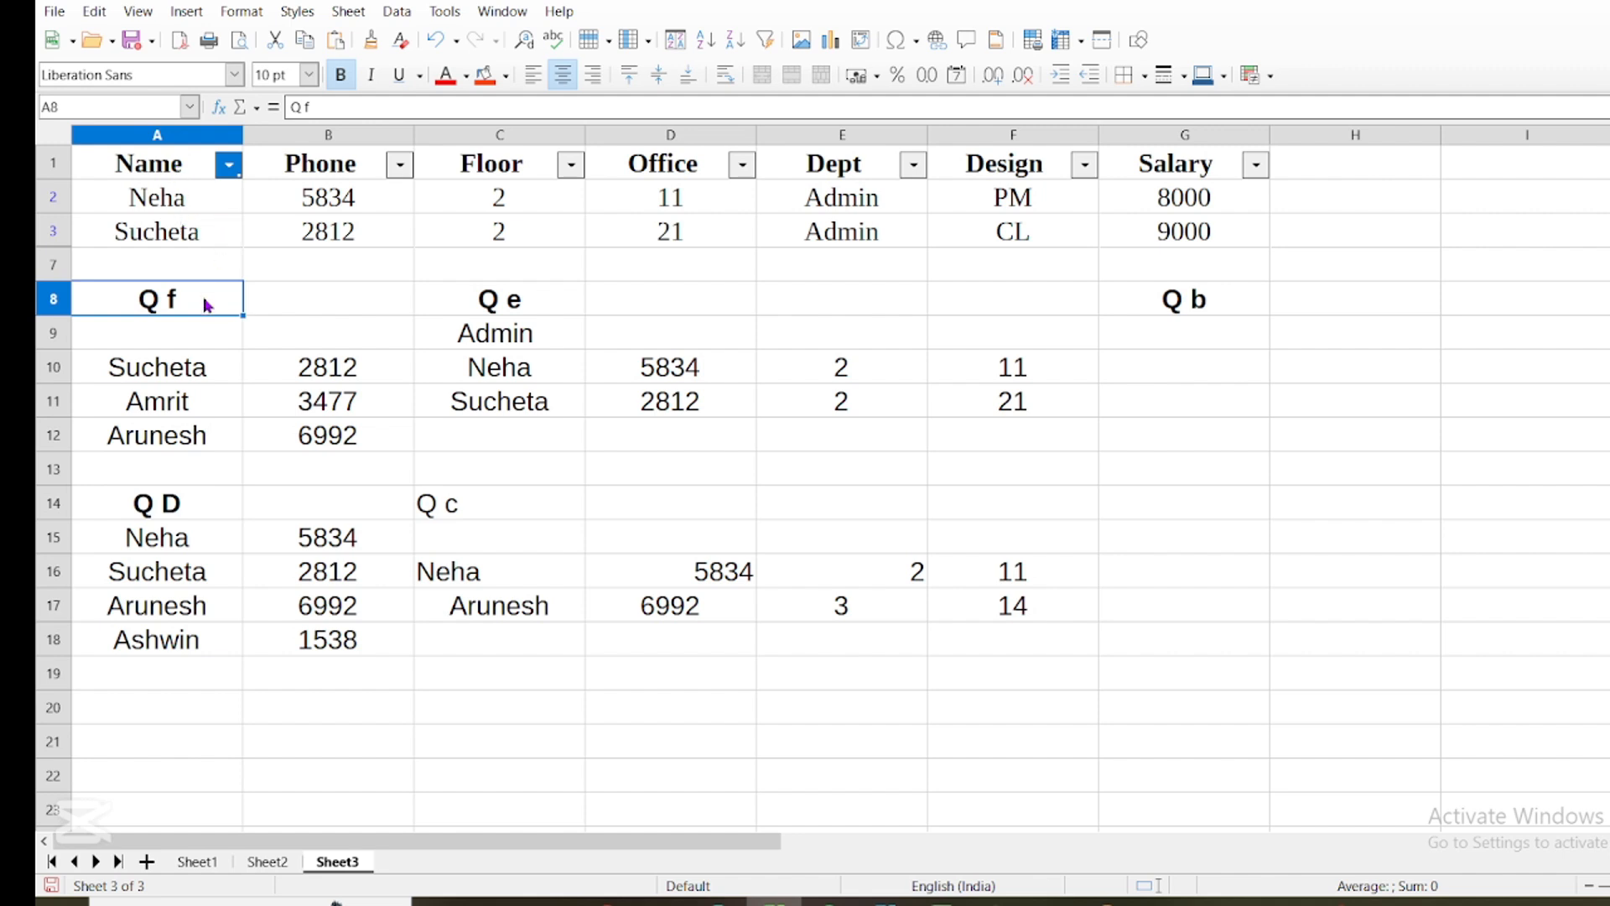
pyautogui.click(140, 274)
pyautogui.moveTo(143, 299); pyautogui.dragTo(1171, 640)
pyautogui.click(1154, 694)
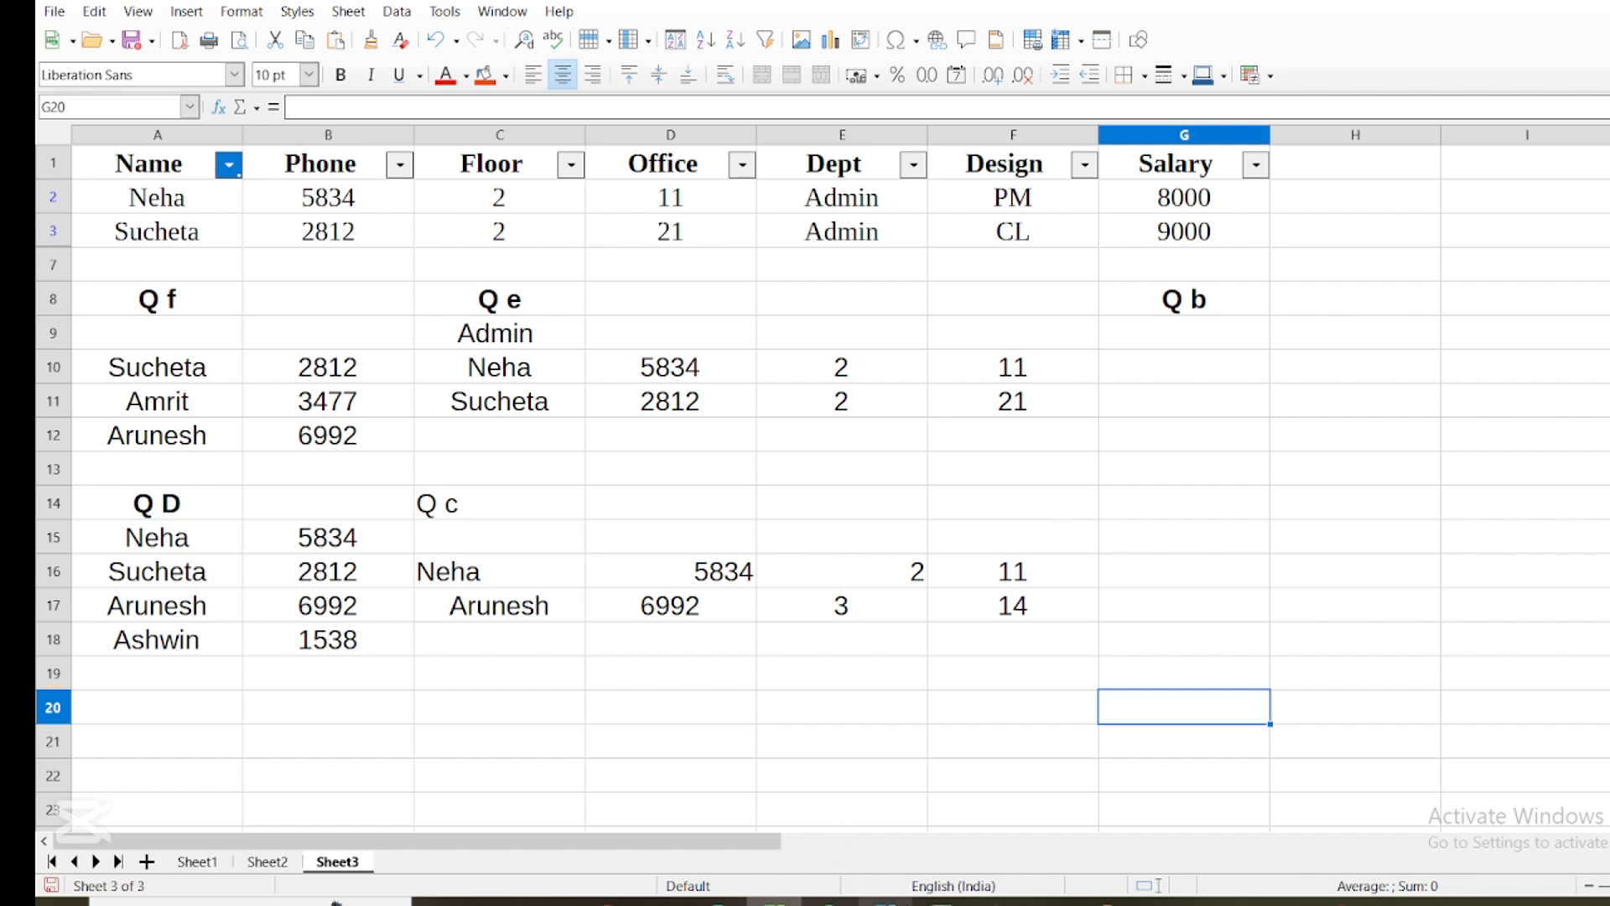
# - Switch to the Writer document with the practical's questions to review questions (b) to (f)
pyautogui.click(882, 902)
pyautogui.click(1062, 569)
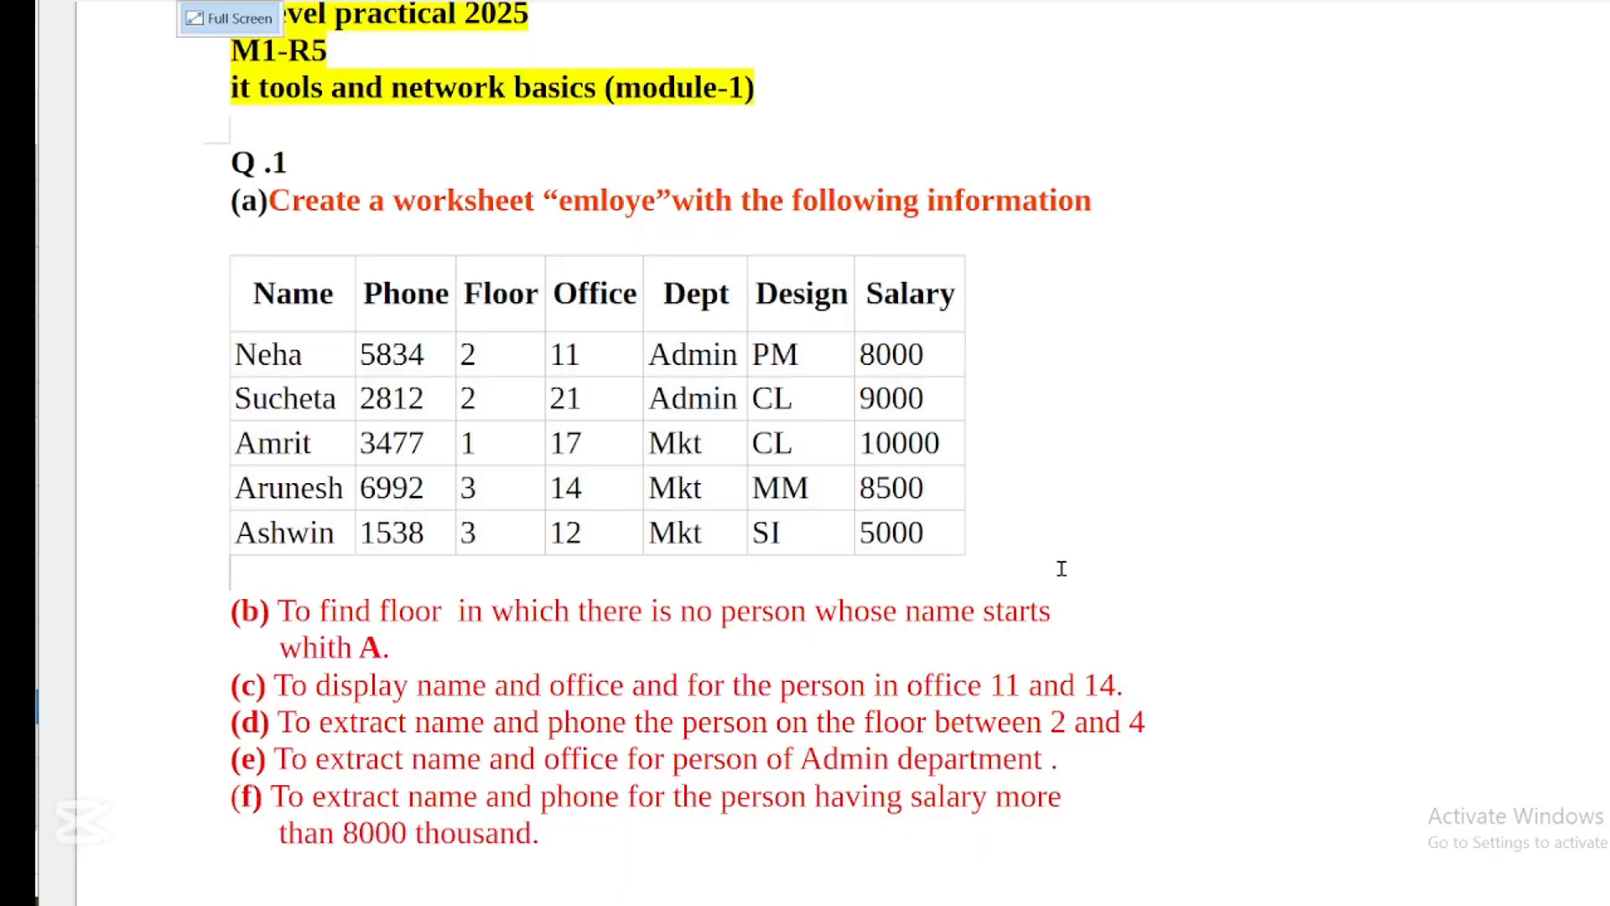